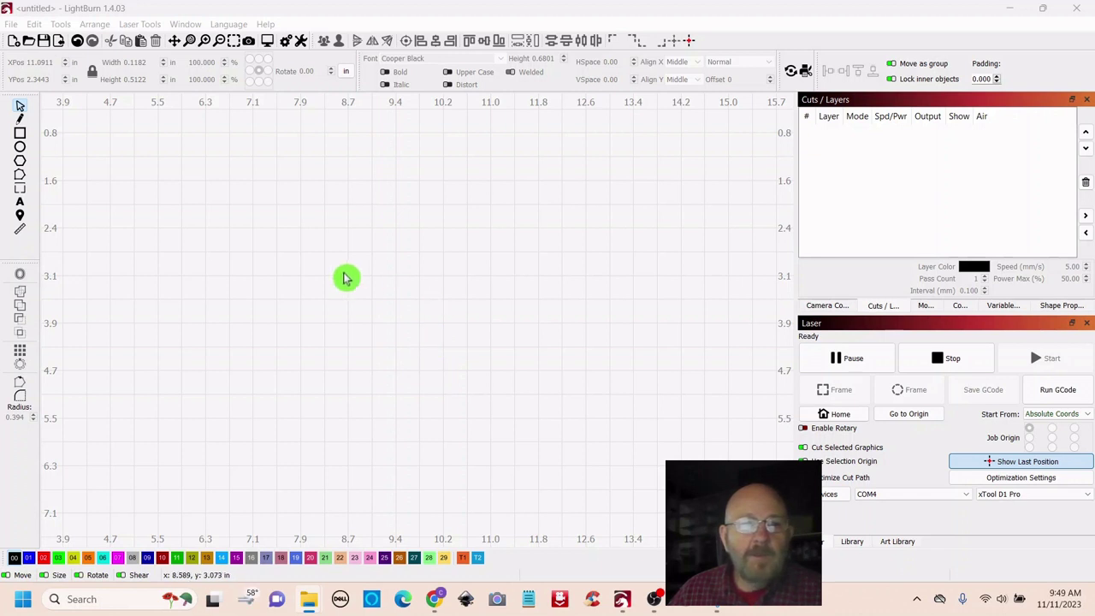
Toggle the units to millimetres and back to inches, then choose the Rectangle tool
{"action": "left_click", "coordinate": [346, 75]}
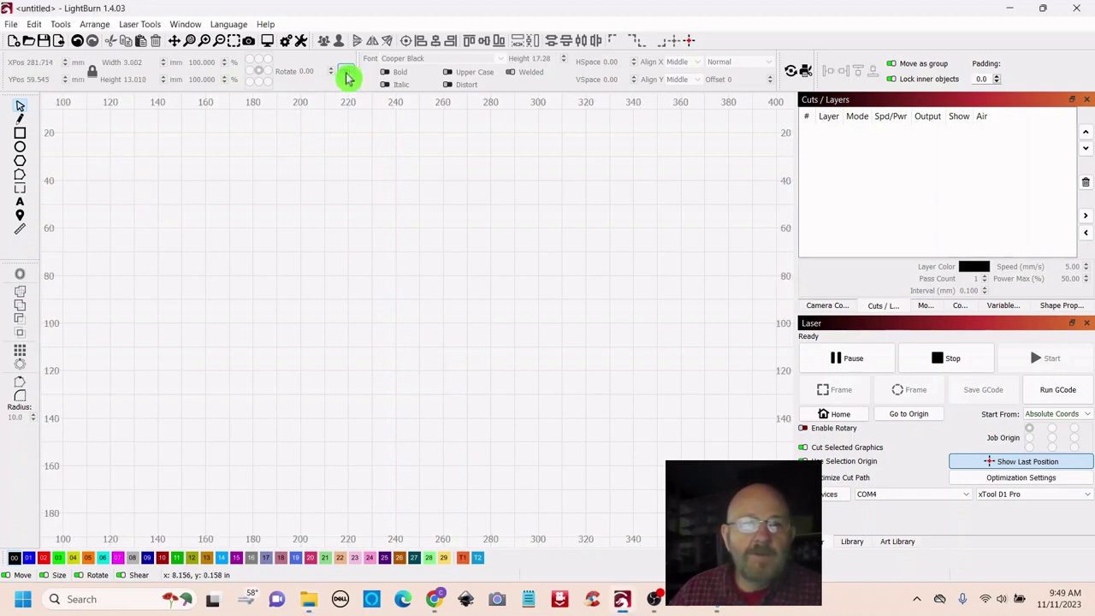
{"action": "left_click", "coordinate": [347, 76]}
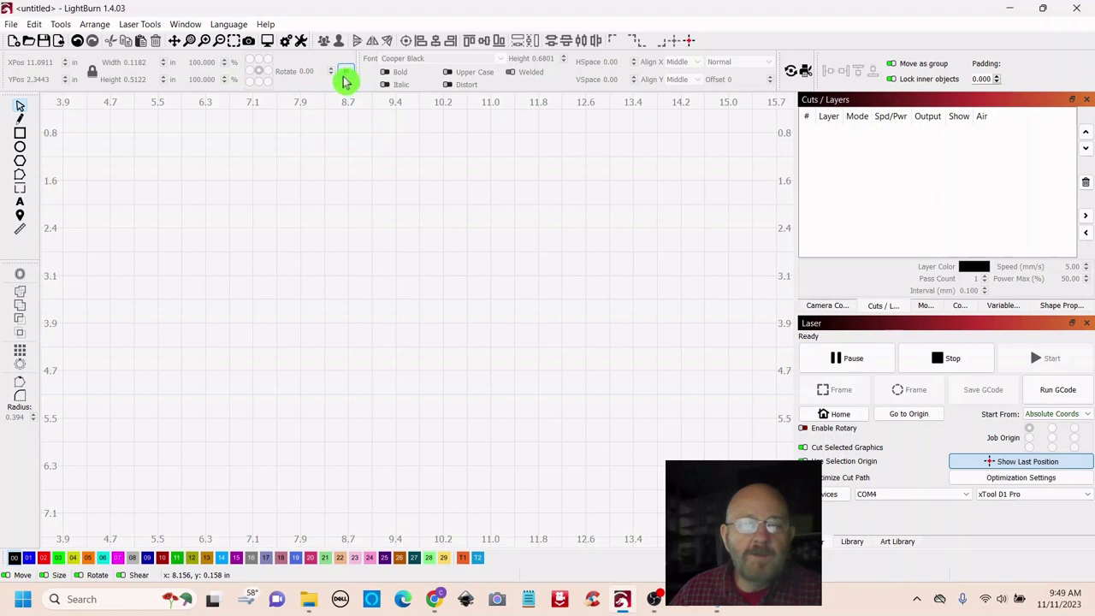
{"action": "left_click", "coordinate": [20, 133]}
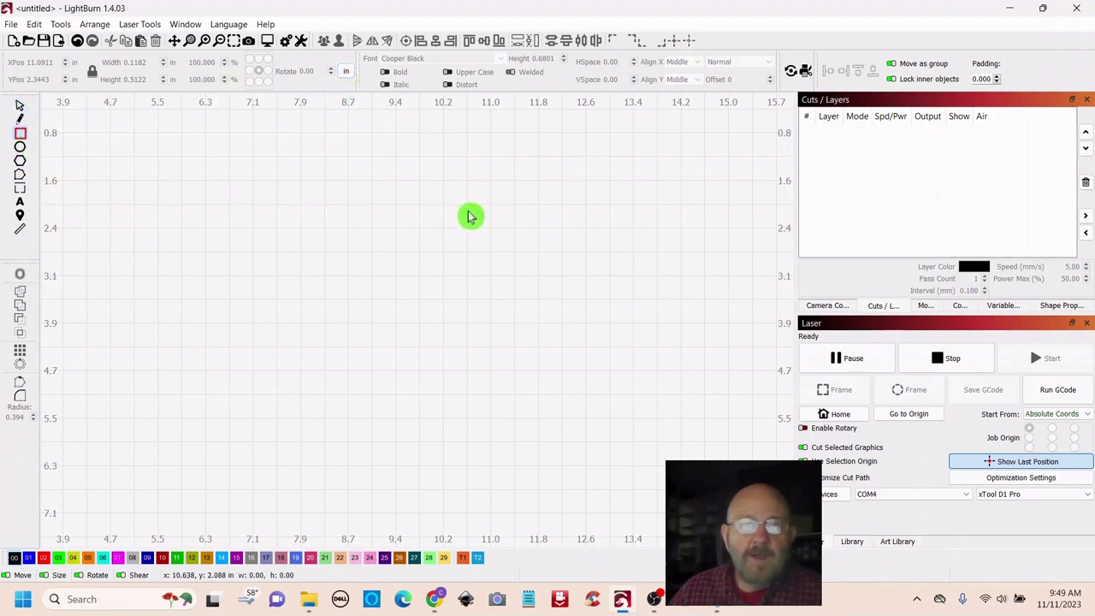
Draw a small rectangle, grid-array it into three columns, and even out the gaps
{"action": "left_click_drag", "start_coordinate": [467, 213], "coordinate": [477, 251]}
{"action": "left_click", "coordinate": [20, 107]}
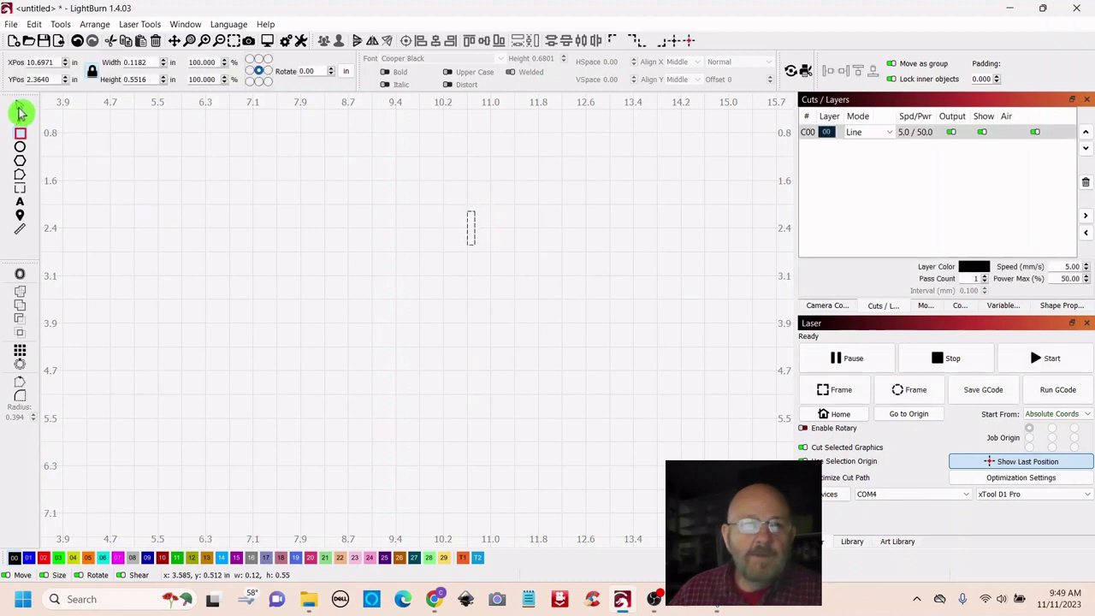
{"action": "left_click", "coordinate": [22, 354]}
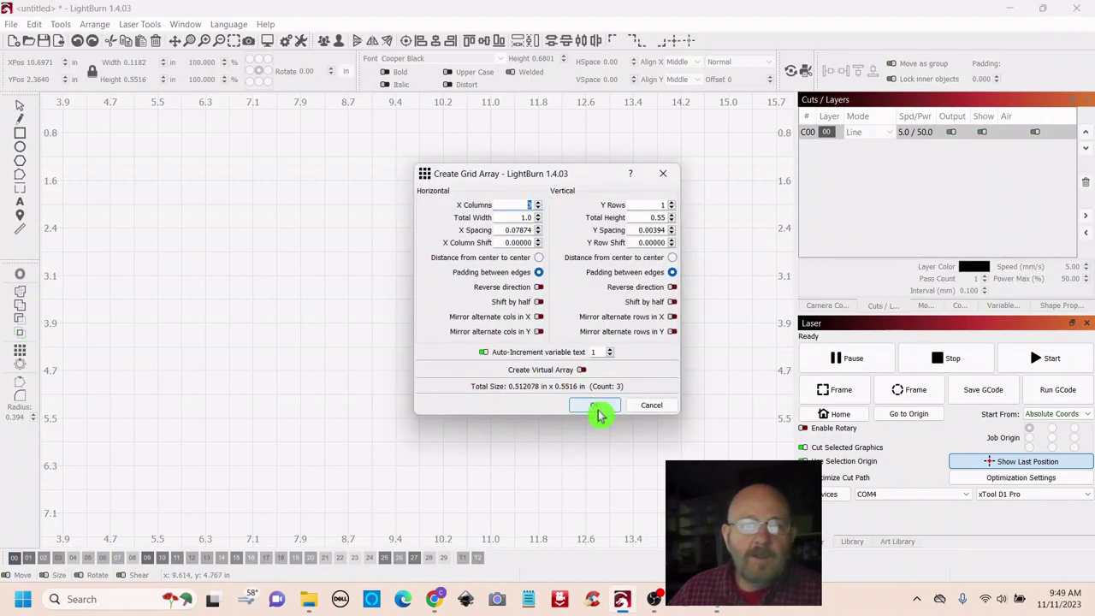
{"action": "left_click", "coordinate": [596, 406]}
{"action": "left_click", "coordinate": [525, 235]}
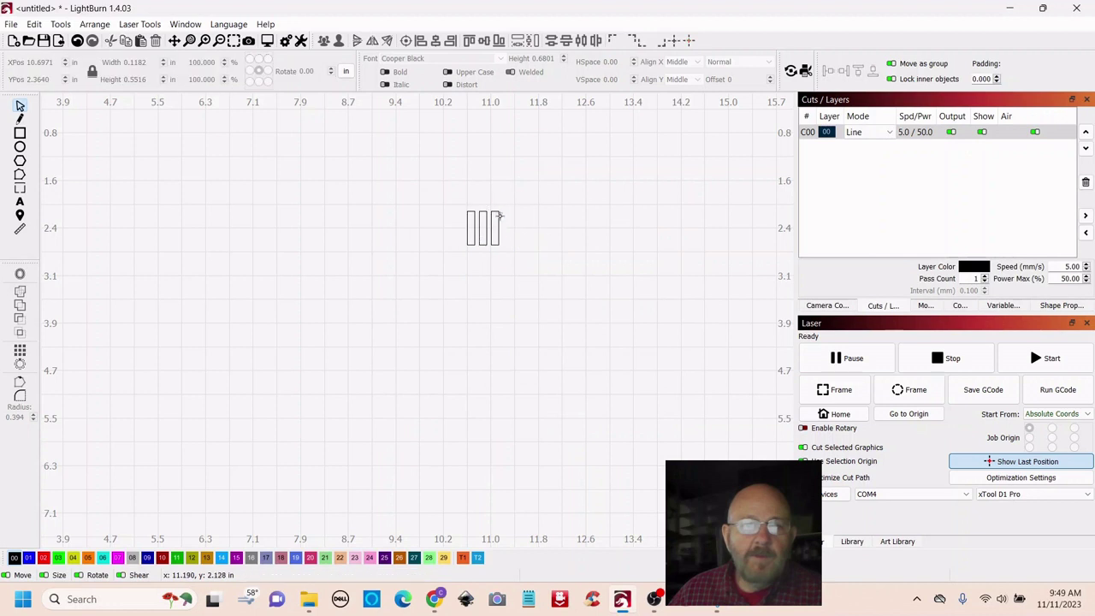
{"action": "left_click", "coordinate": [499, 237]}
{"action": "mouse_move", "coordinate": [502, 218]}
{"action": "left_mouse_down"}
{"action": "mouse_move", "coordinate": [508, 239]}
{"action": "mouse_move", "coordinate": [519, 232]}
{"action": "mouse_move", "coordinate": [501, 235]}
{"action": "left_mouse_up"}
{"action": "left_click", "coordinate": [481, 235]}
{"action": "left_click", "coordinate": [483, 225]}
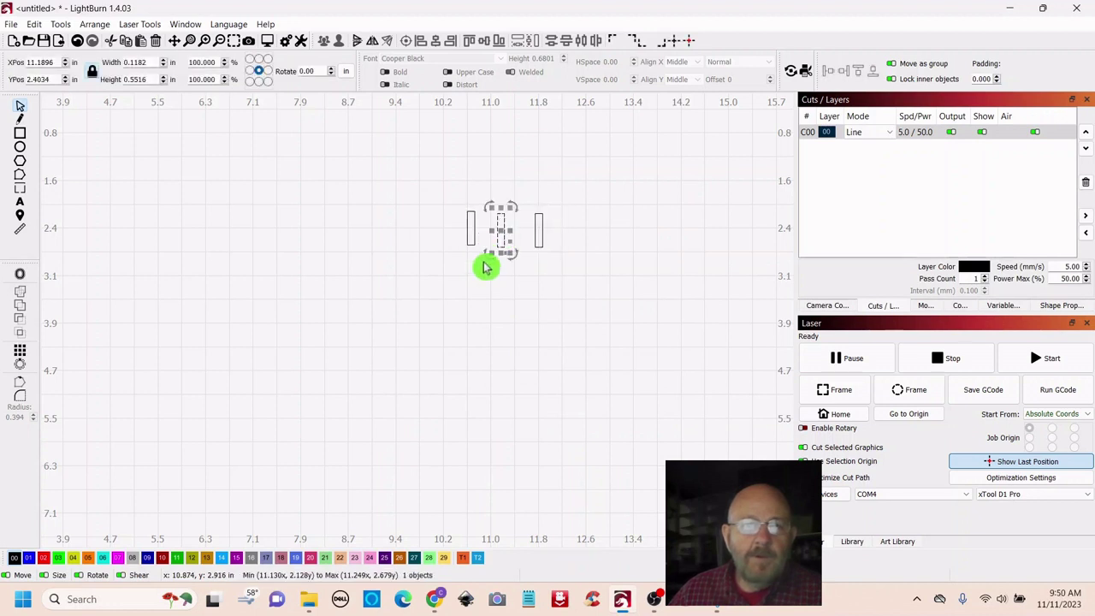
{"action": "left_click", "coordinate": [482, 228]}
{"action": "left_click", "coordinate": [469, 245]}
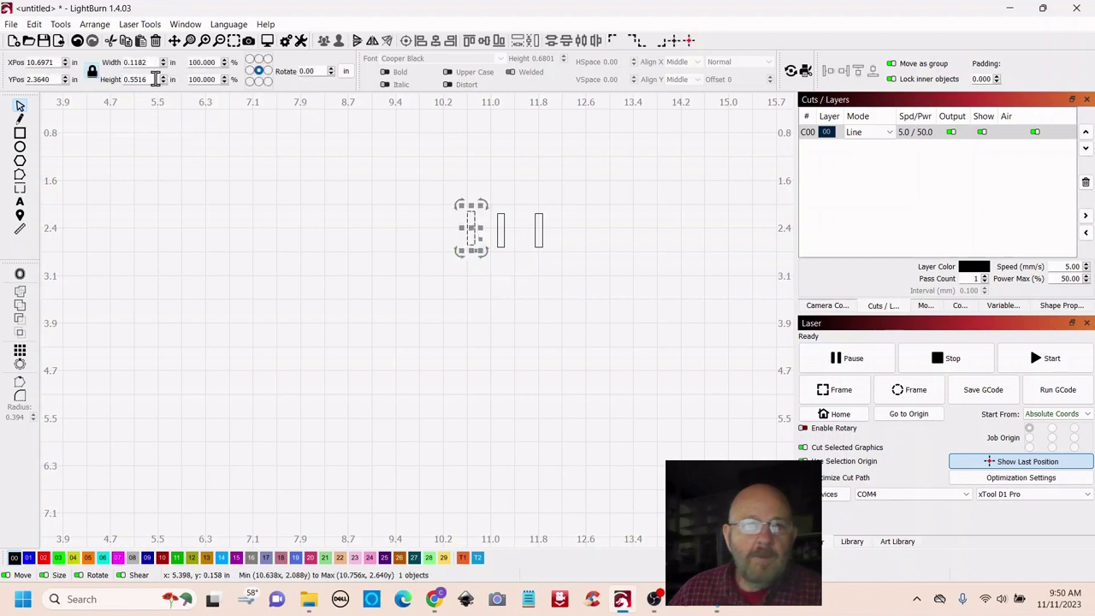
Set the three bars' heights to 0.25, 0.5 and 0.75 in, then select all three
{"action": "left_click", "coordinate": [156, 78]}
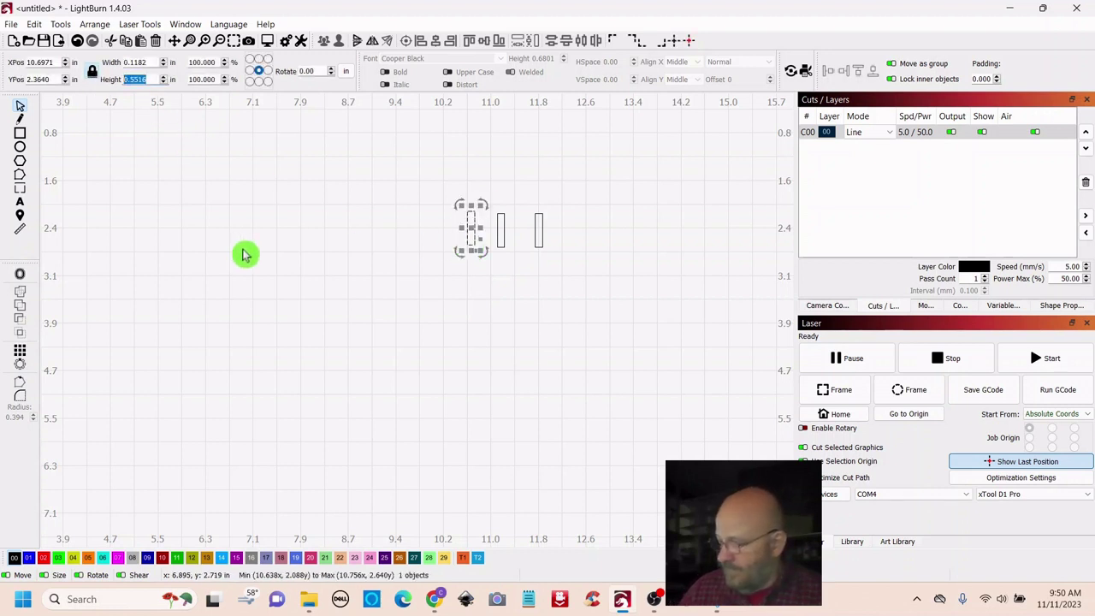
{"action": "type", "text": ".25"}
{"action": "left_click", "coordinate": [340, 244]}
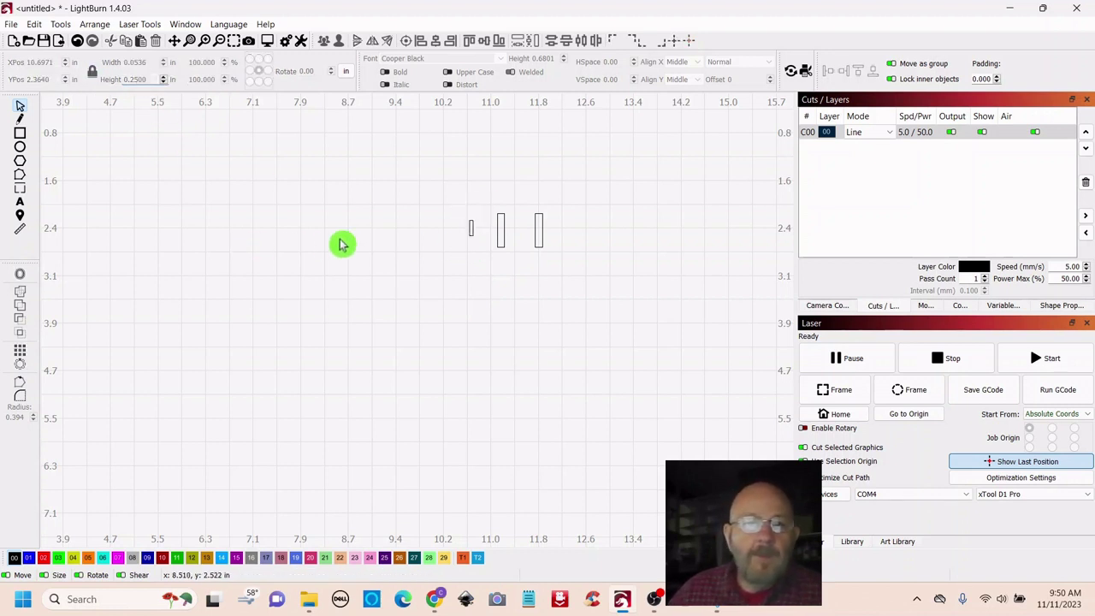
{"action": "left_click", "coordinate": [501, 243]}
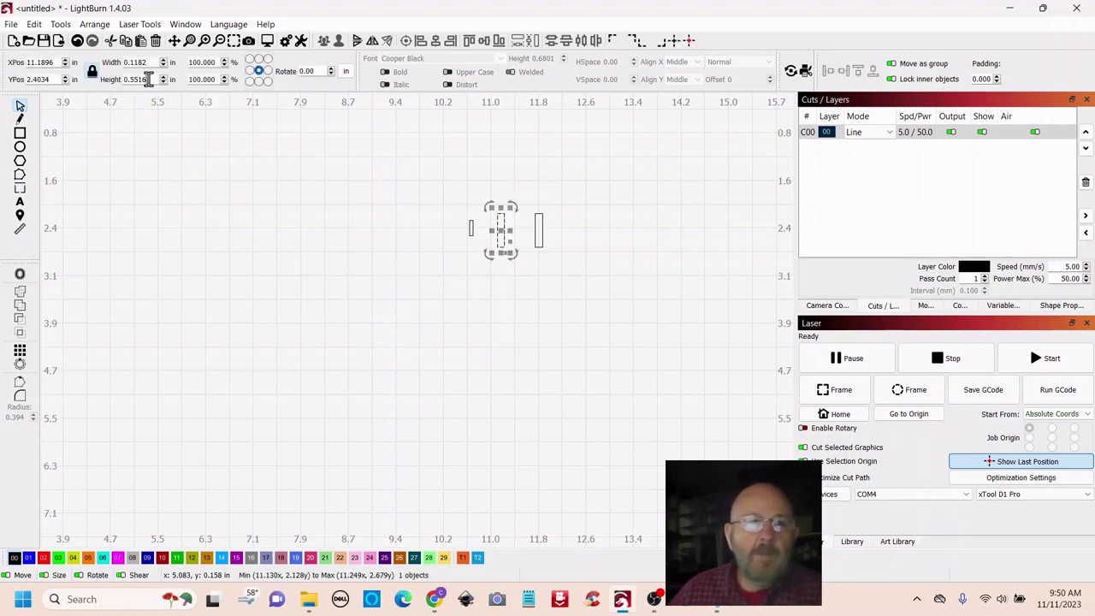
{"action": "left_click", "coordinate": [146, 79]}
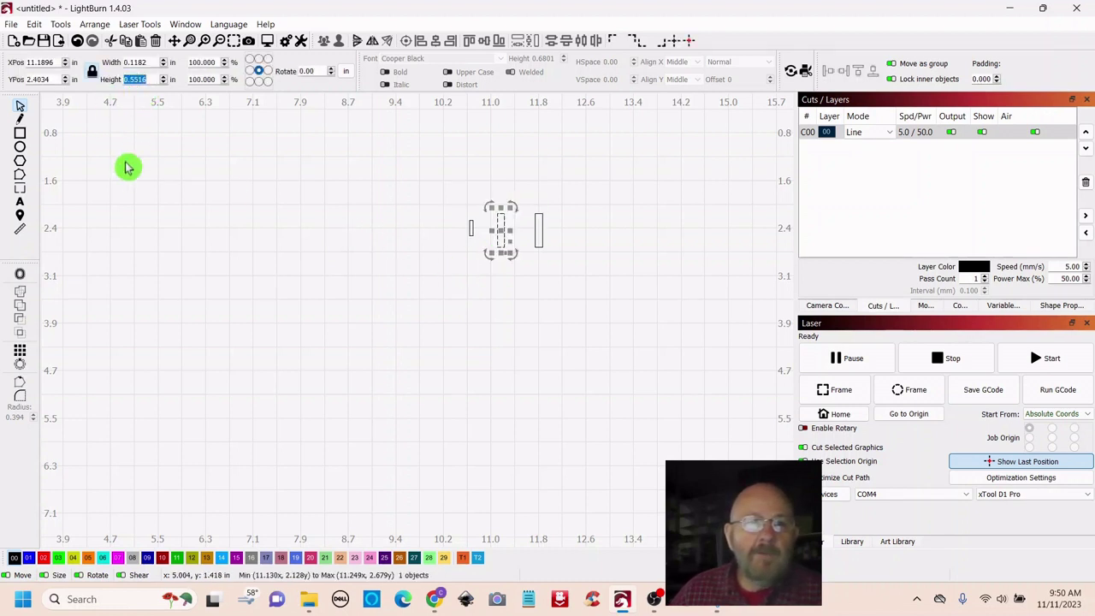
{"action": "left_click", "coordinate": [181, 226]}
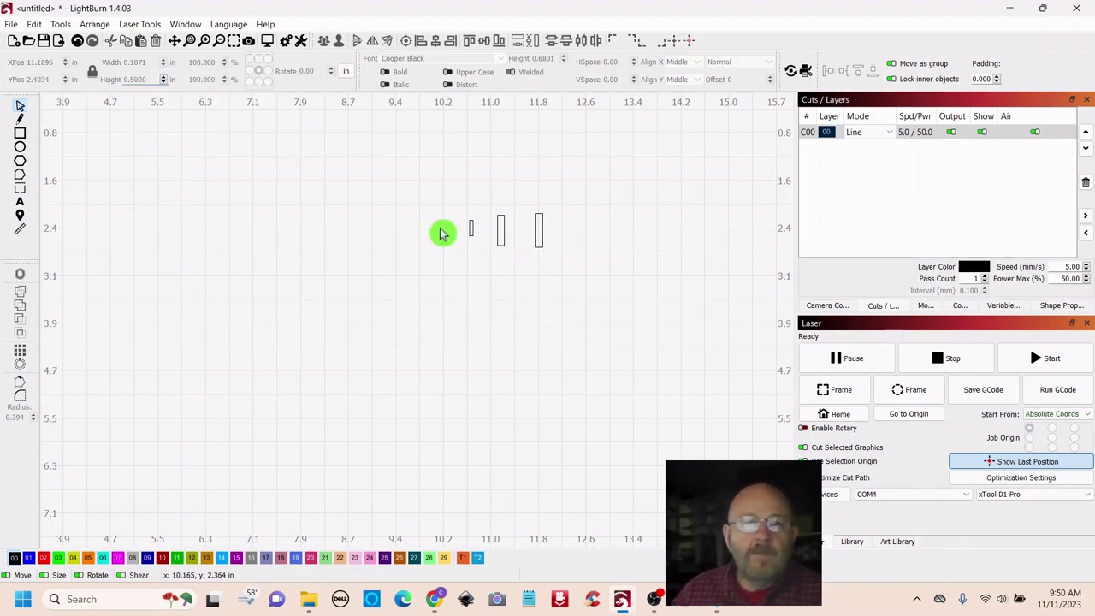
{"action": "left_click", "coordinate": [537, 240]}
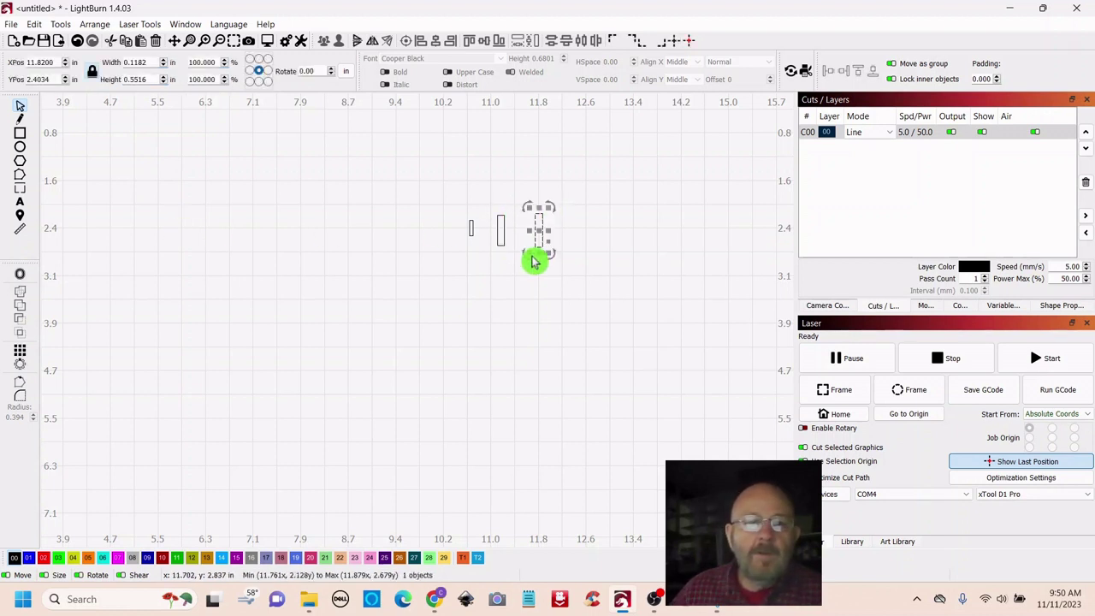
{"action": "left_click", "coordinate": [138, 79]}
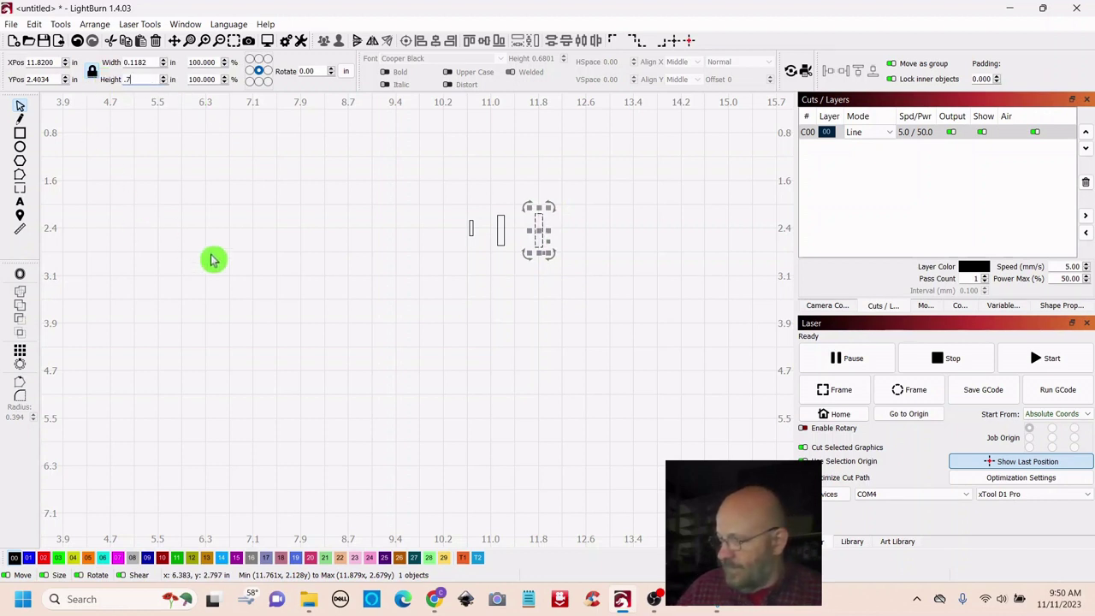
{"action": "left_click", "coordinate": [289, 216]}
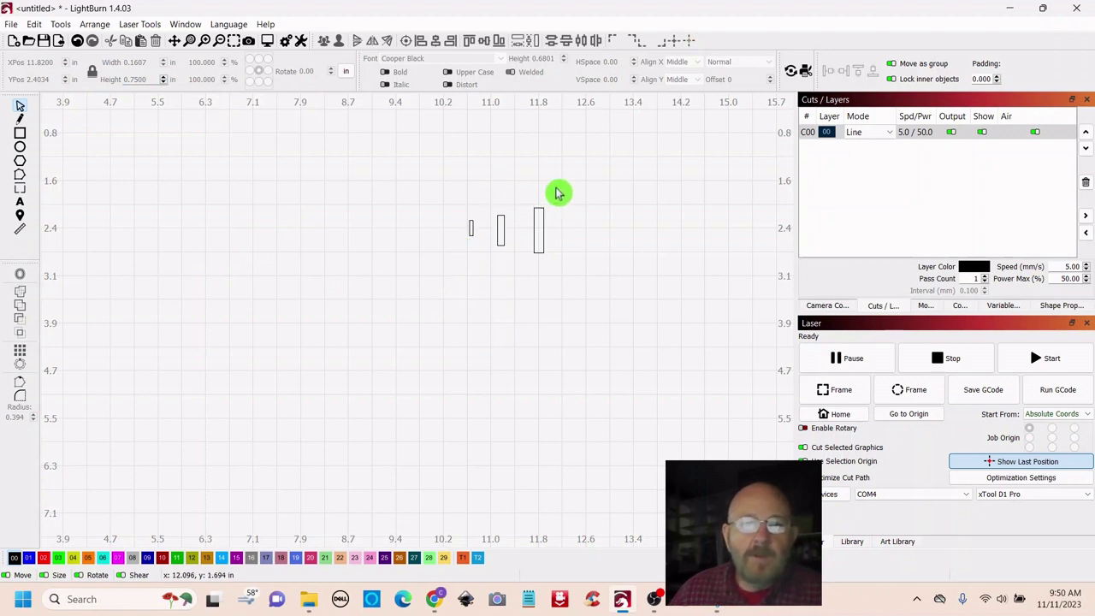
{"action": "left_click_drag", "start_coordinate": [567, 188], "coordinate": [456, 281]}
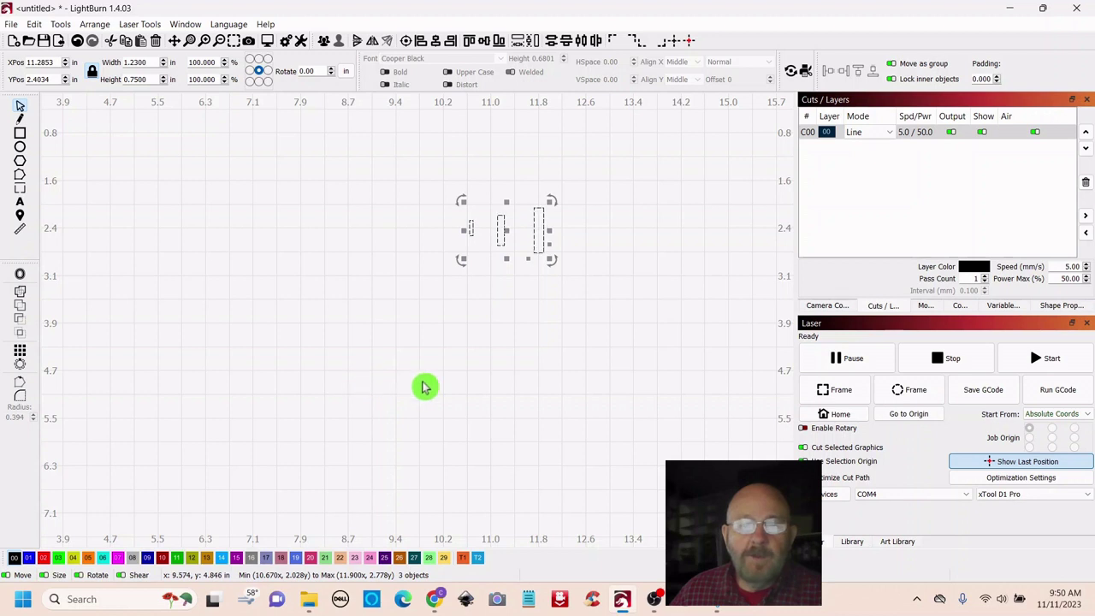
Put the three bars on tool layer T1 and pan to free space on their left
{"action": "left_click", "coordinate": [463, 560]}
{"action": "left_click", "coordinate": [568, 420]}
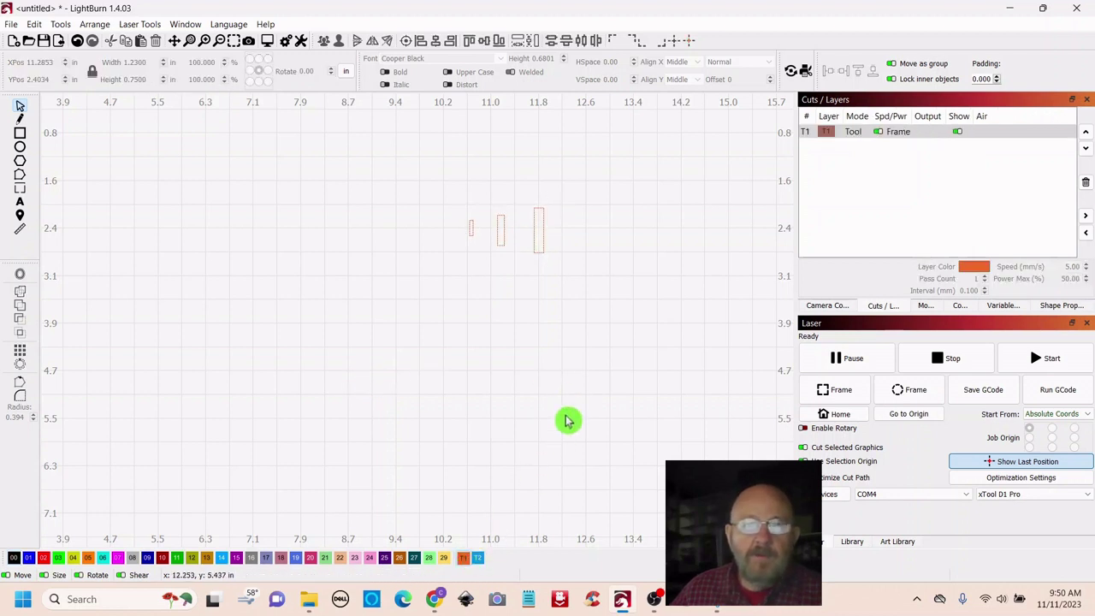
{"action": "scroll", "coordinate": [568, 420], "scroll_direction": "down", "scroll_amount": 2}
{"action": "left_click_drag", "start_coordinate": [455, 416], "coordinate": [502, 335]}
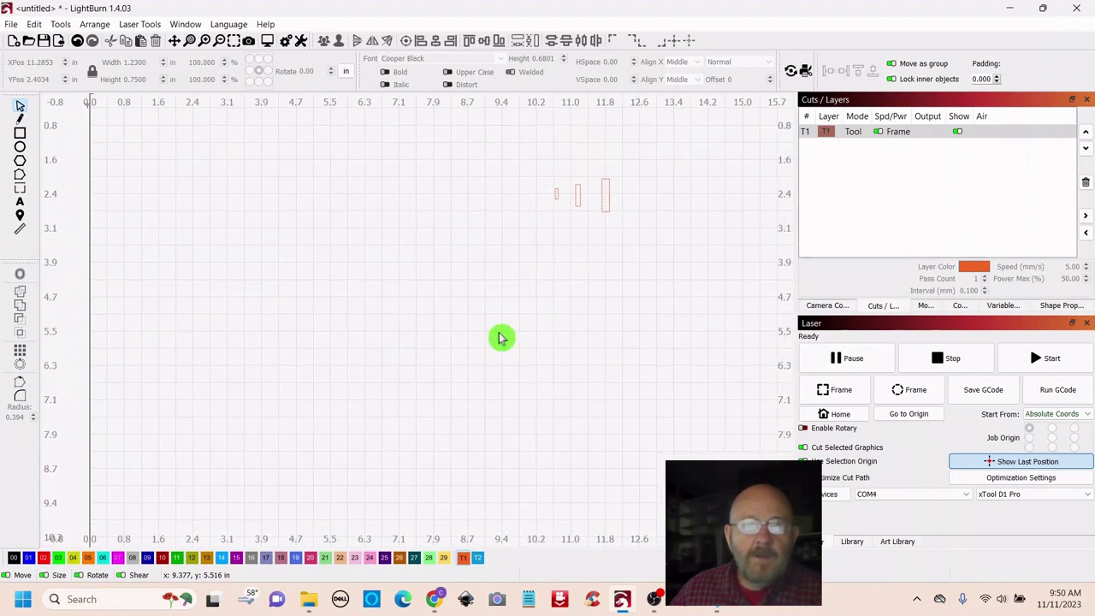
{"action": "scroll", "coordinate": [501, 335], "scroll_direction": "up", "scroll_amount": 3}
{"action": "left_click_drag", "start_coordinate": [662, 365], "coordinate": [669, 419]}
{"action": "scroll", "coordinate": [669, 419], "scroll_direction": "down", "scroll_amount": 1}
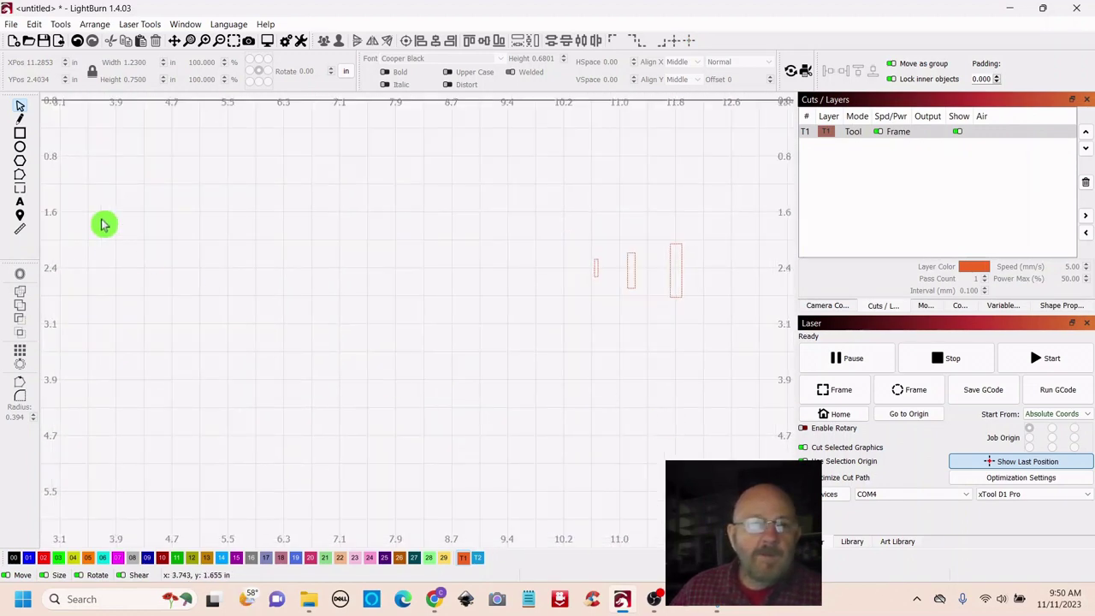
Draw a circle left of the bars on layer 00 and size it to 4 in
{"action": "left_click", "coordinate": [20, 150]}
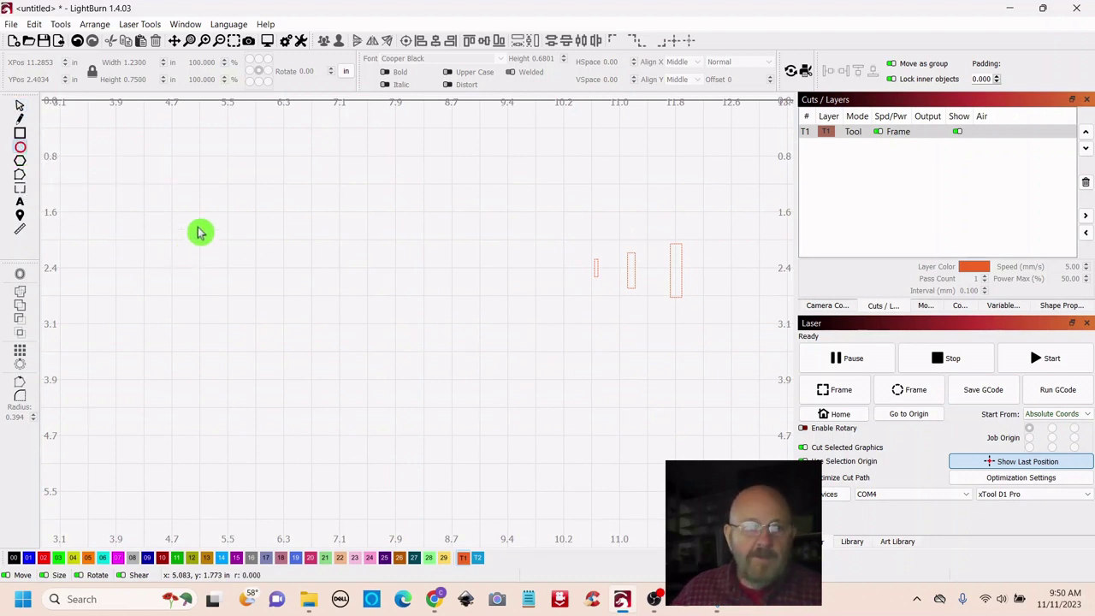
{"action": "left_click_drag", "start_coordinate": [197, 215], "coordinate": [434, 404]}
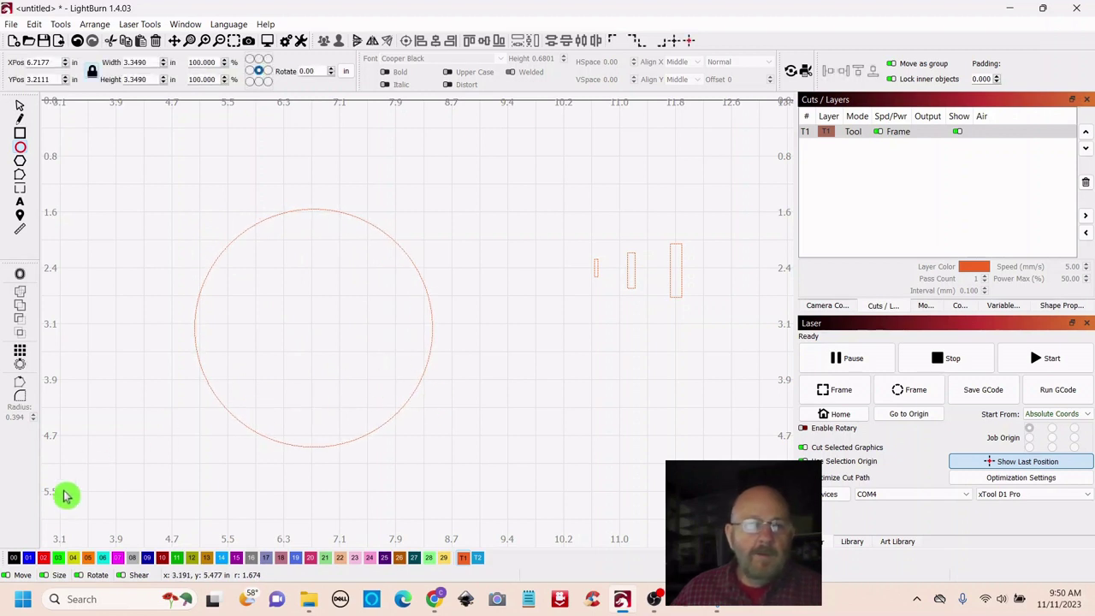
{"action": "left_click", "coordinate": [14, 557]}
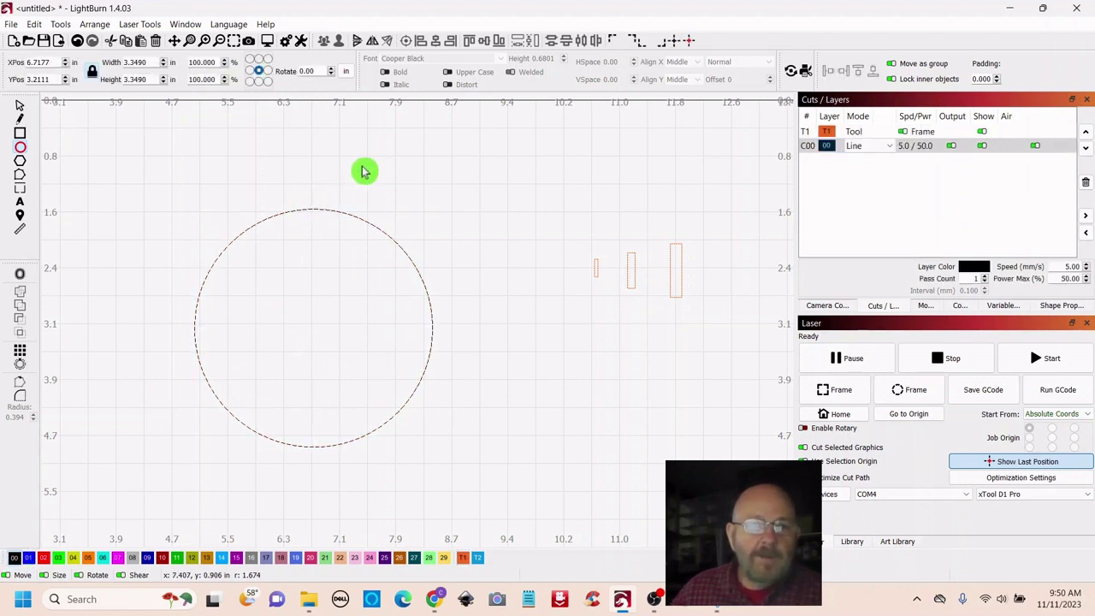
{"action": "left_click", "coordinate": [22, 111]}
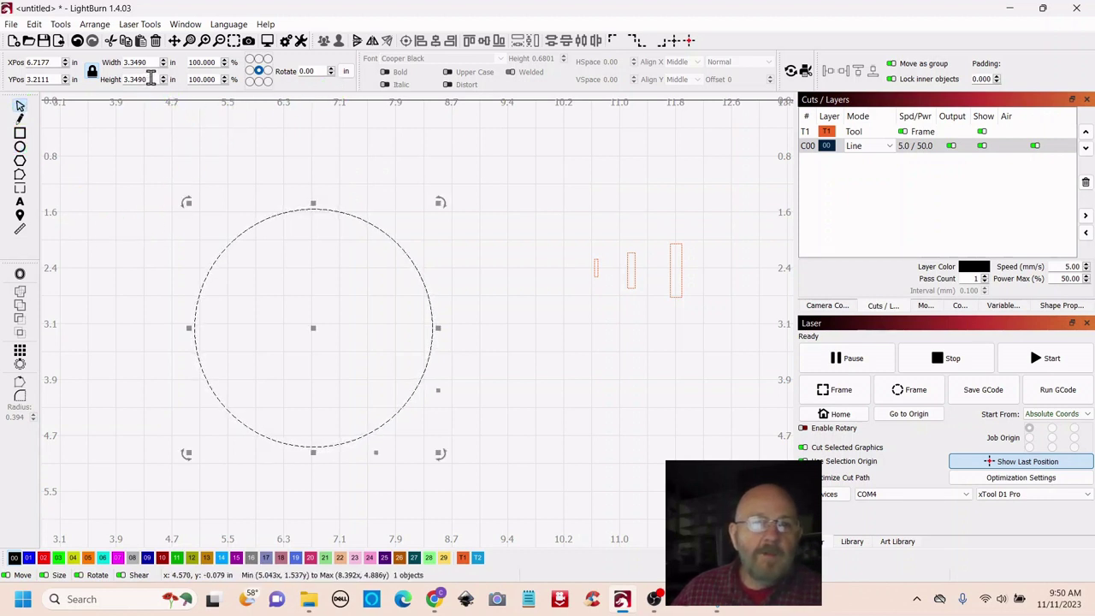
{"action": "left_click_drag", "start_coordinate": [151, 79], "coordinate": [114, 77]}
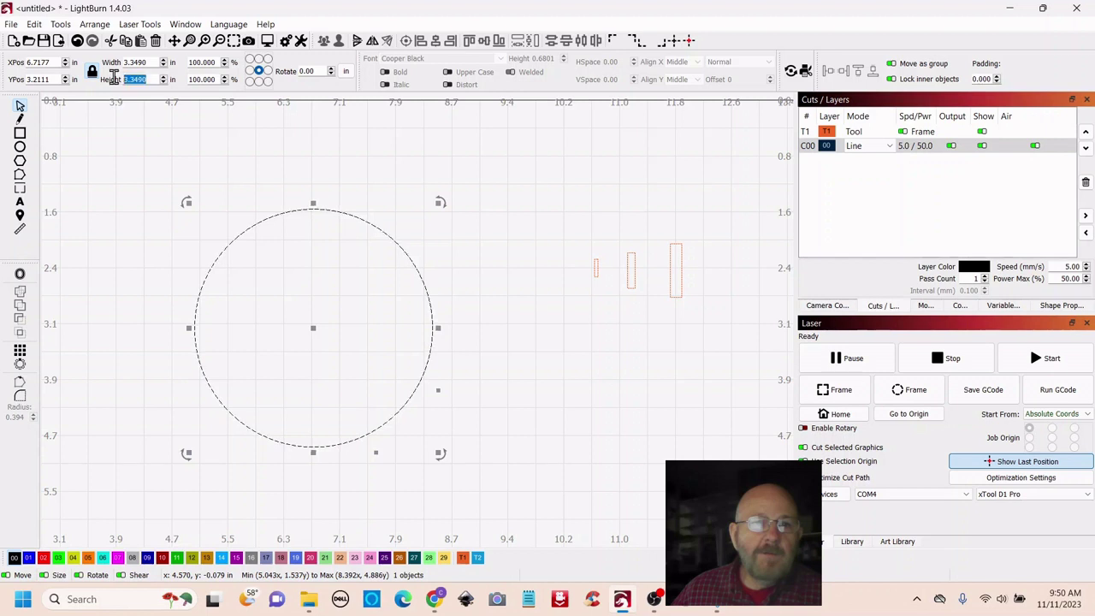
{"action": "left_click", "coordinate": [113, 125]}
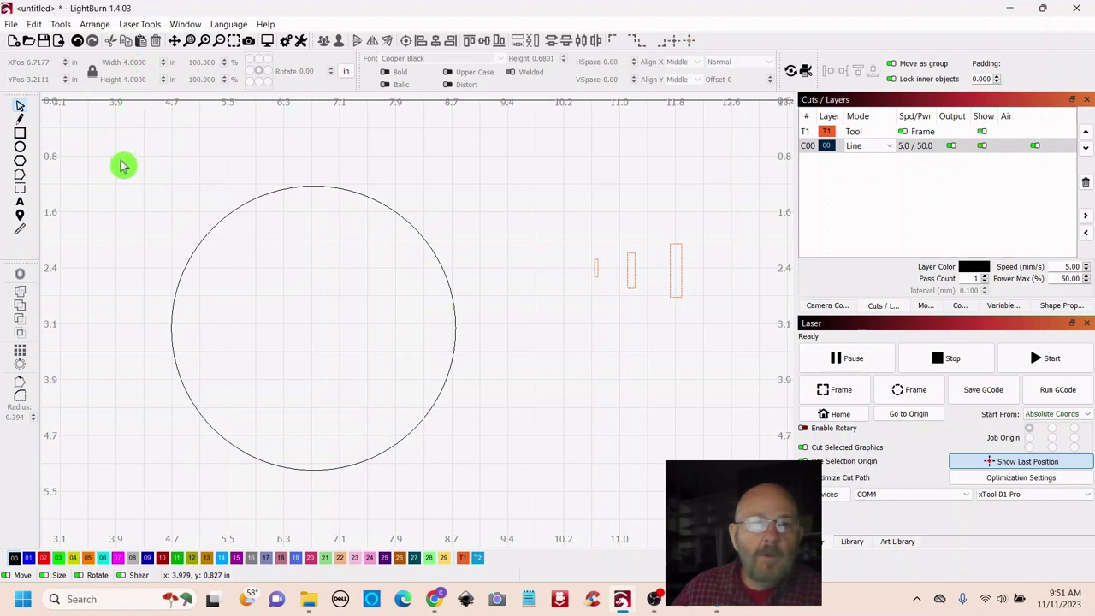
{"action": "left_click", "coordinate": [381, 202]}
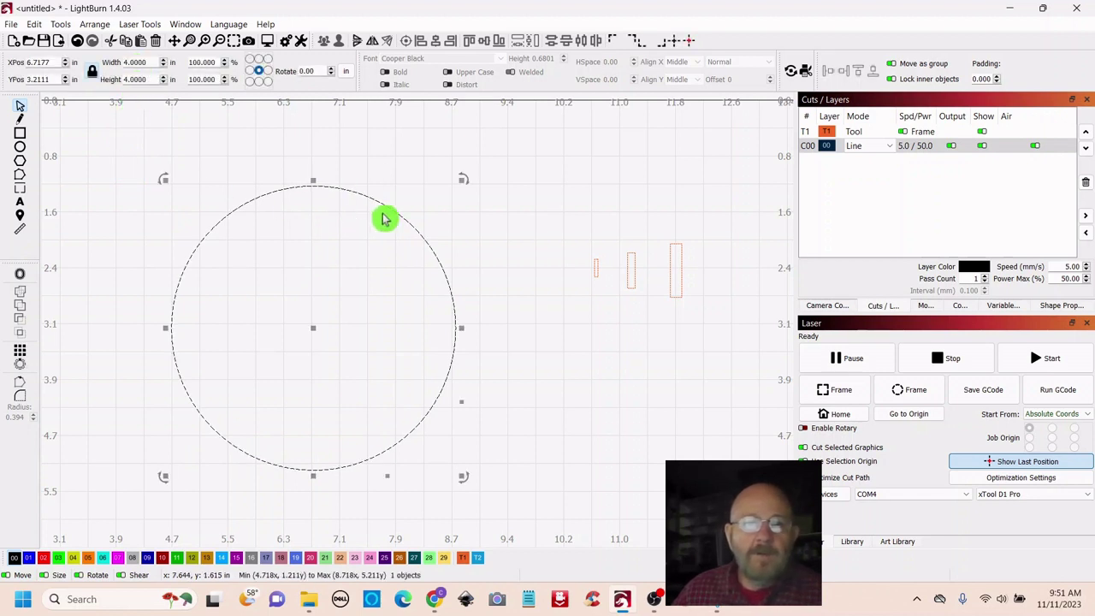
{"action": "right_click", "coordinate": [312, 329]}
{"action": "left_click", "coordinate": [349, 387]}
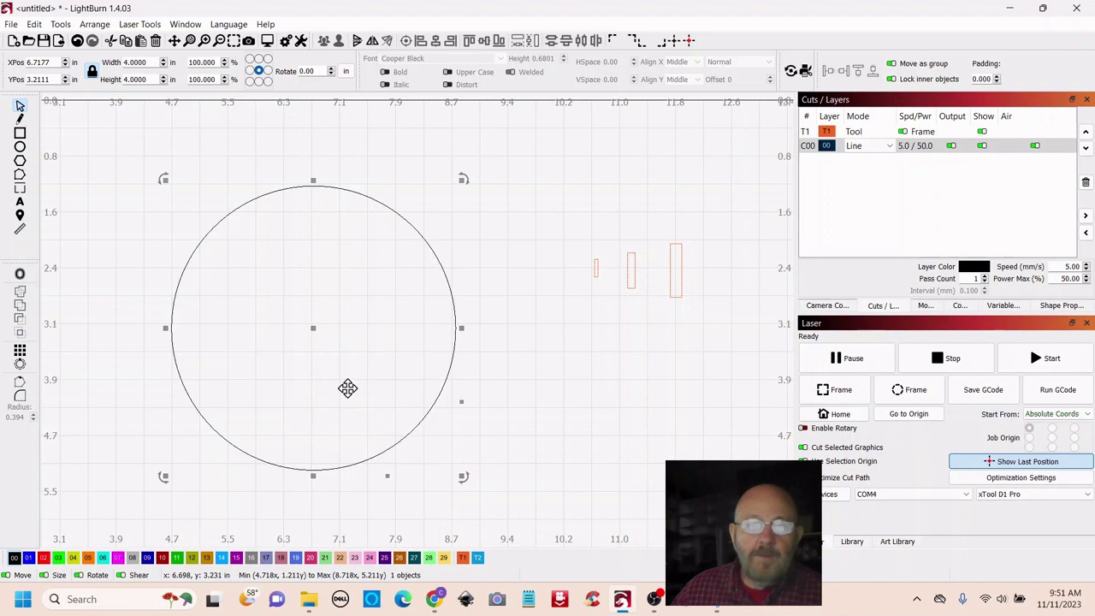
{"action": "left_click", "coordinate": [459, 178]}
{"action": "left_click_drag", "start_coordinate": [460, 178], "coordinate": [418, 215]}
{"action": "left_click_drag", "start_coordinate": [292, 348], "coordinate": [308, 342]}
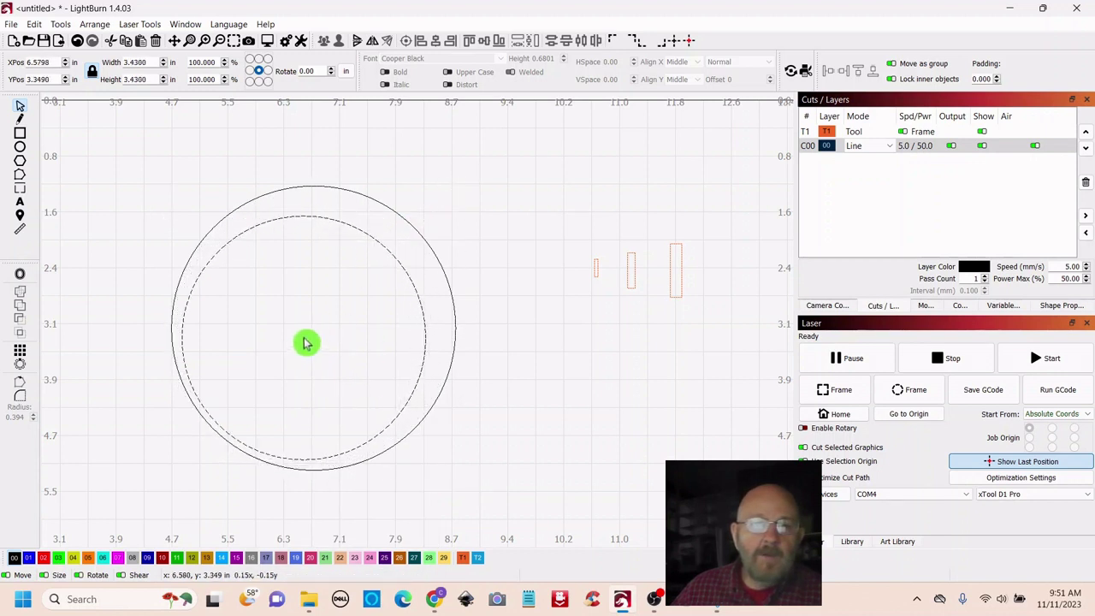
{"action": "left_click", "coordinate": [552, 172]}
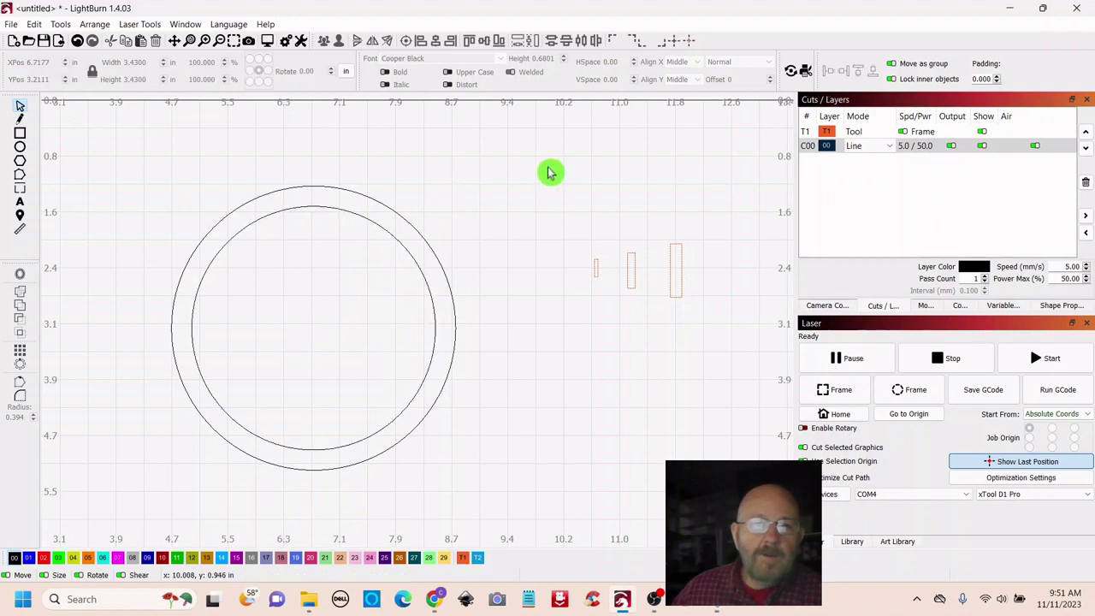
{"action": "left_click", "coordinate": [391, 245]}
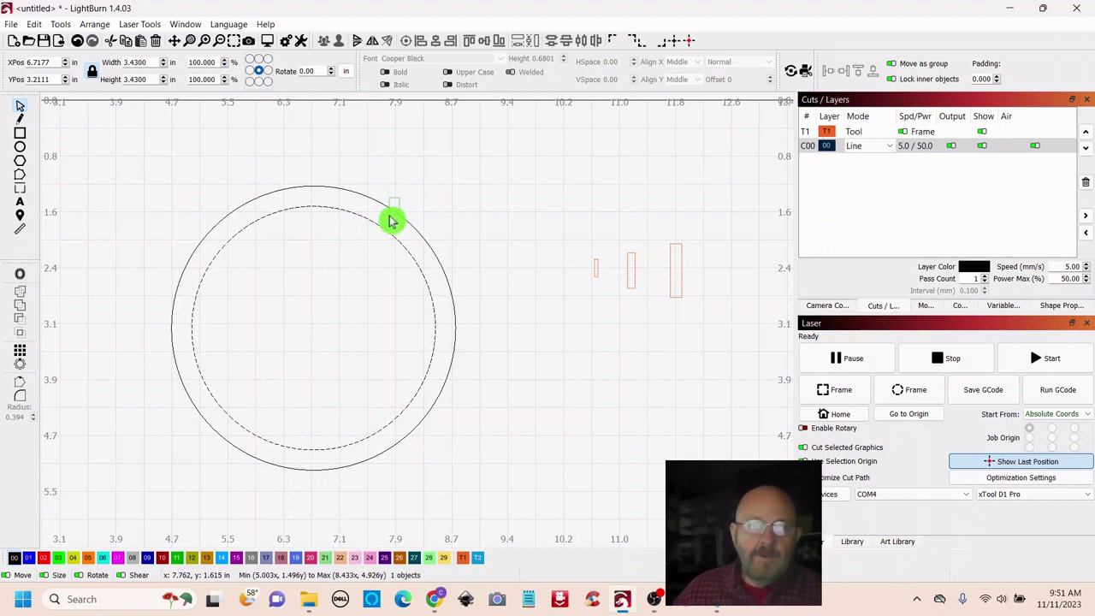
{"action": "left_click", "coordinate": [392, 216], "text": "shift"}
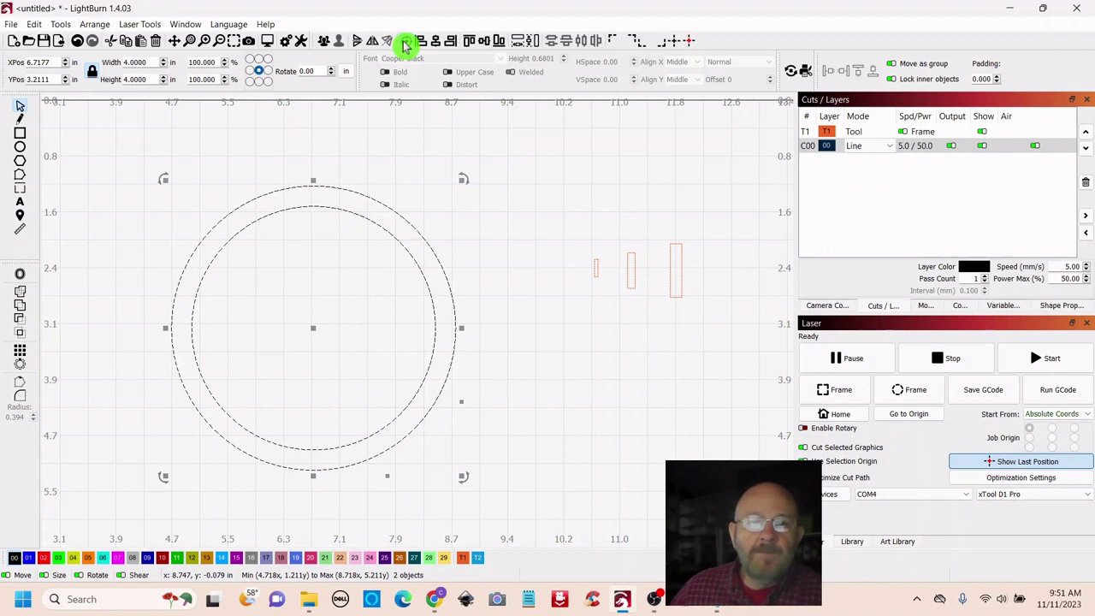
{"action": "left_click", "coordinate": [518, 168]}
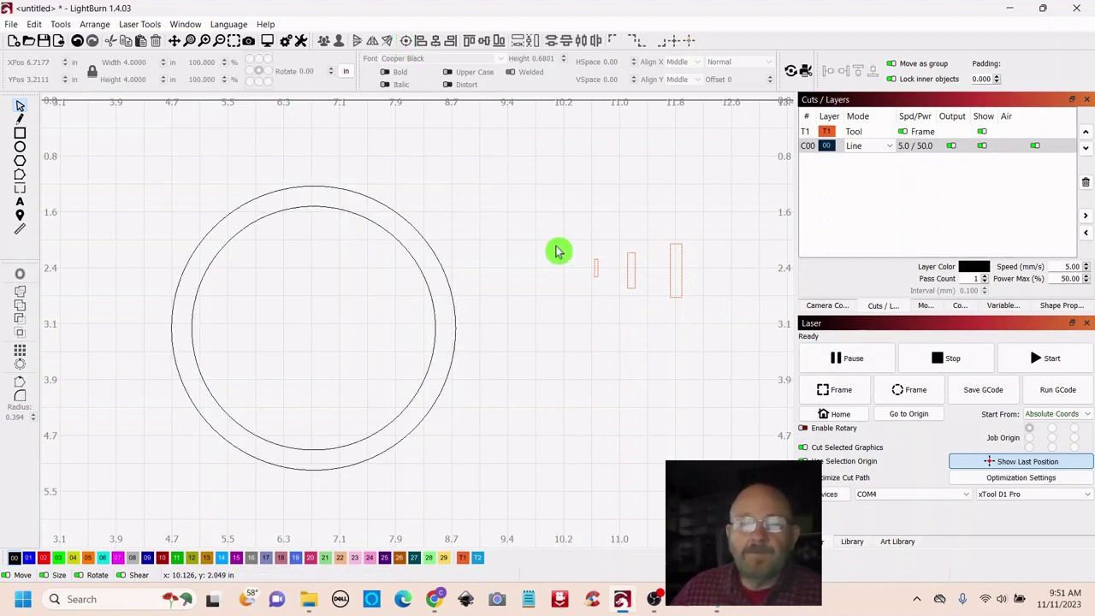
{"action": "left_click_drag", "start_coordinate": [604, 257], "coordinate": [312, 201]}
{"action": "left_click", "coordinate": [429, 193]}
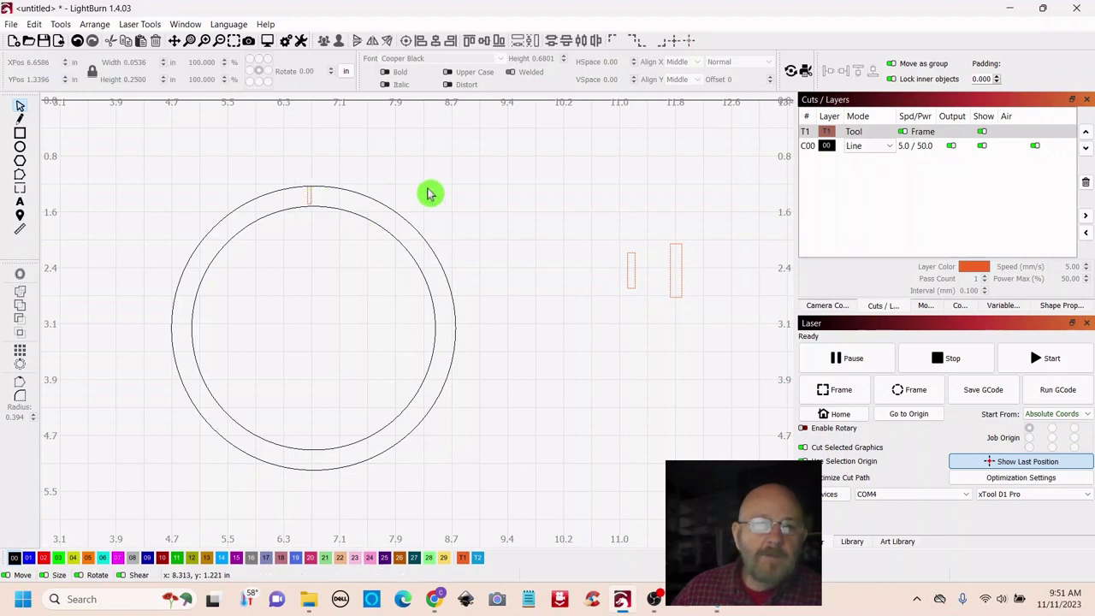
{"action": "left_click", "coordinate": [307, 203]}
{"action": "key", "text": "Delete"}
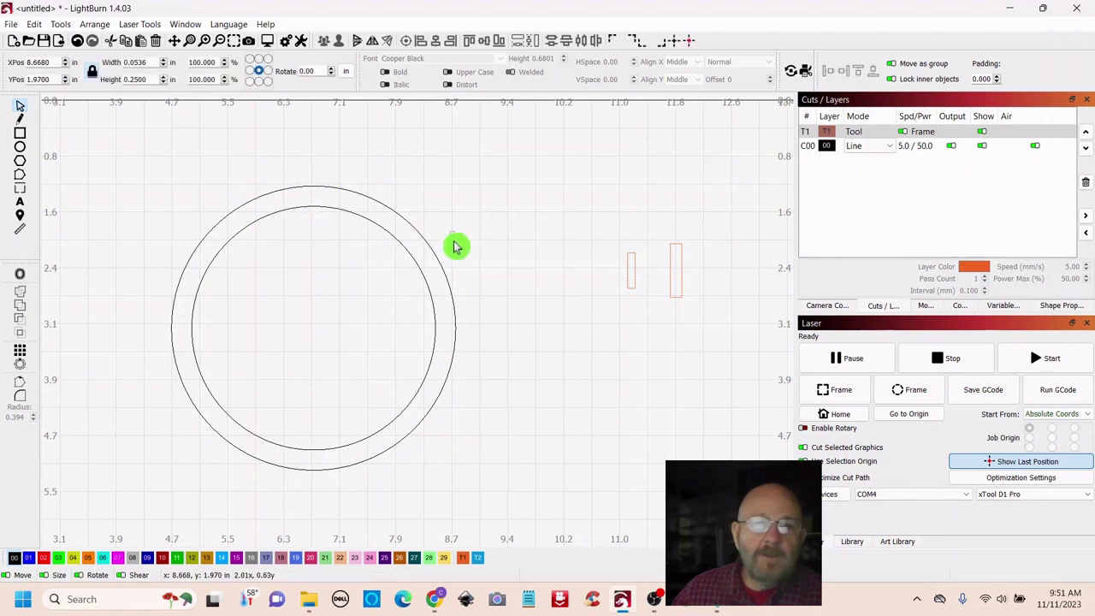
{"action": "key", "text": "ctrl+v"}
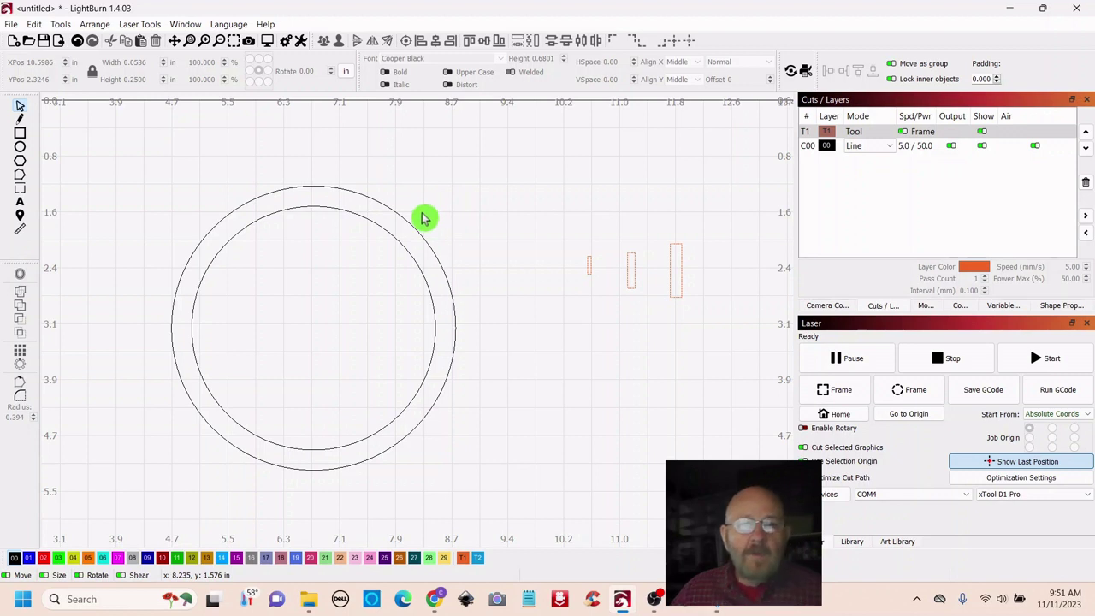
Select both concentric circles and Boolean-subtract the inner one to form a ring
{"action": "left_click_drag", "start_coordinate": [413, 216], "coordinate": [374, 269]}
{"action": "right_click", "coordinate": [318, 331]}
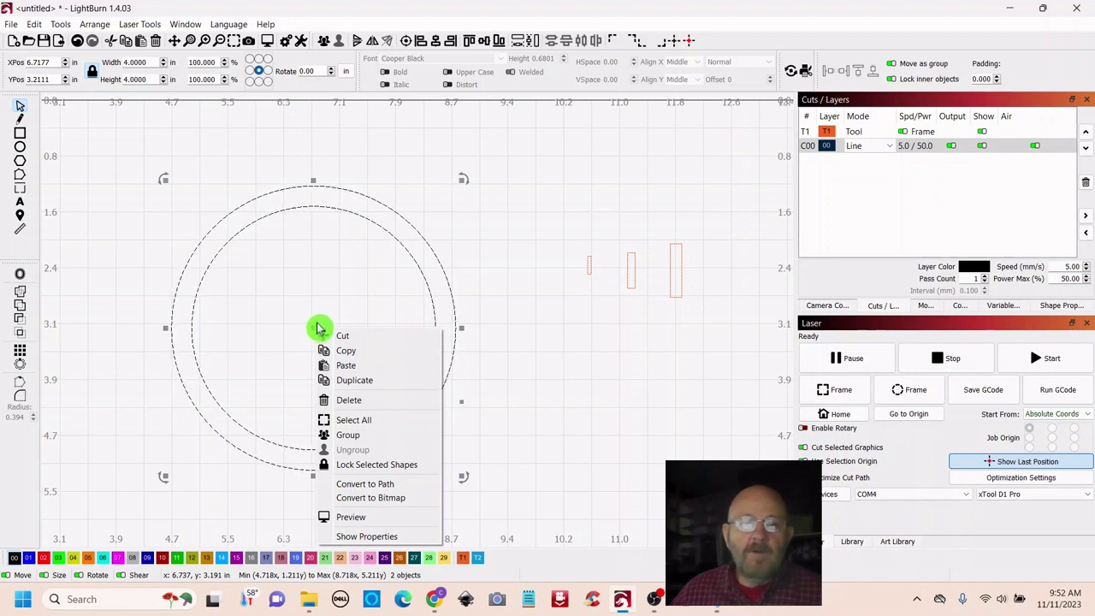
{"action": "left_click", "coordinate": [517, 175]}
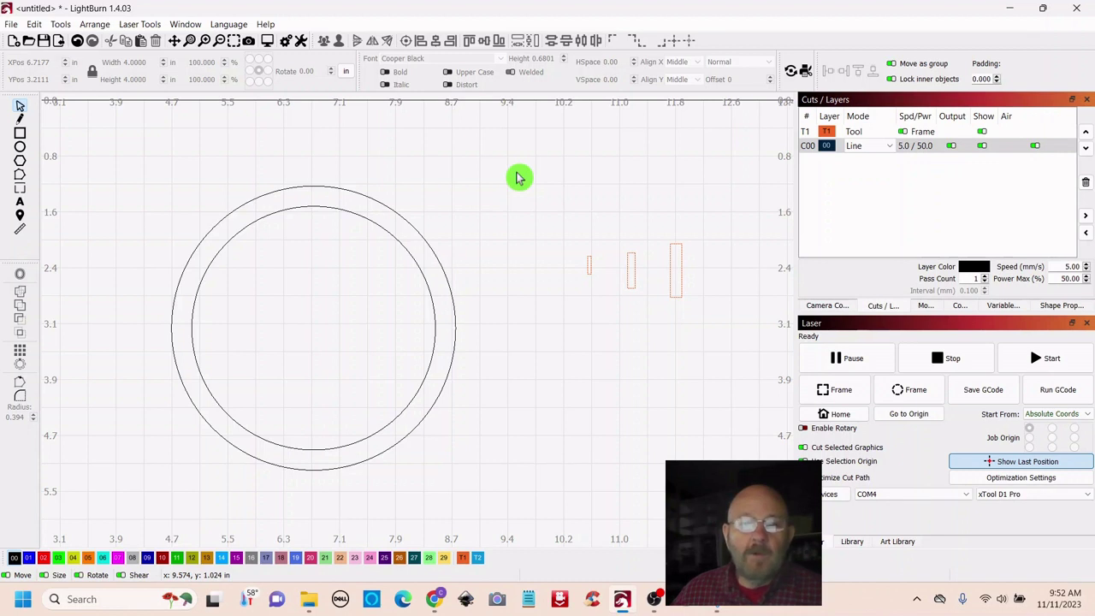
{"action": "left_click", "coordinate": [412, 240]}
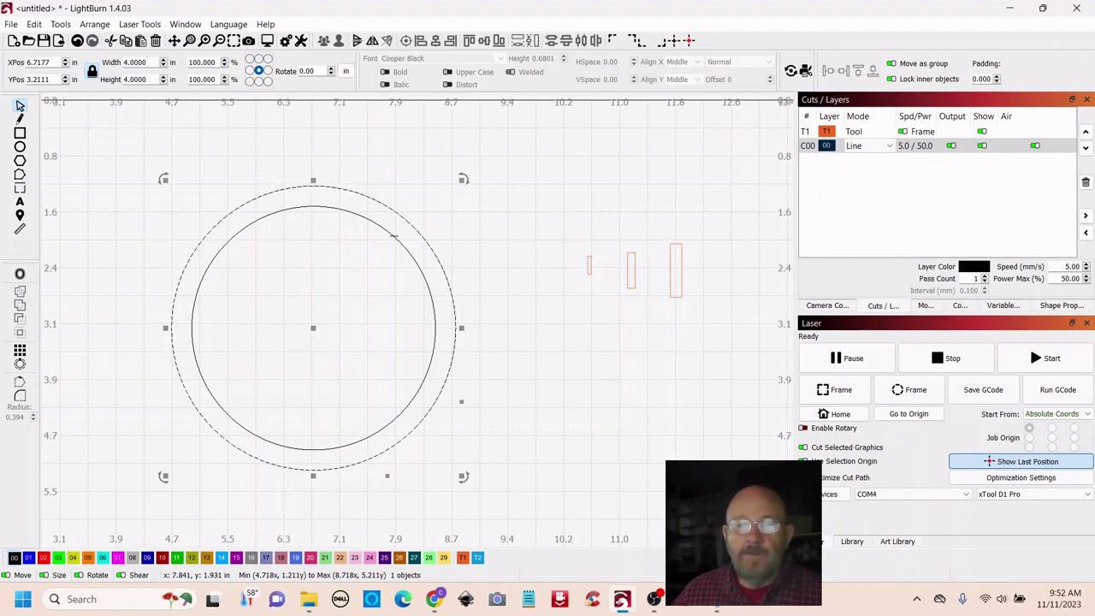
{"action": "left_click", "coordinate": [394, 236], "text": "shift"}
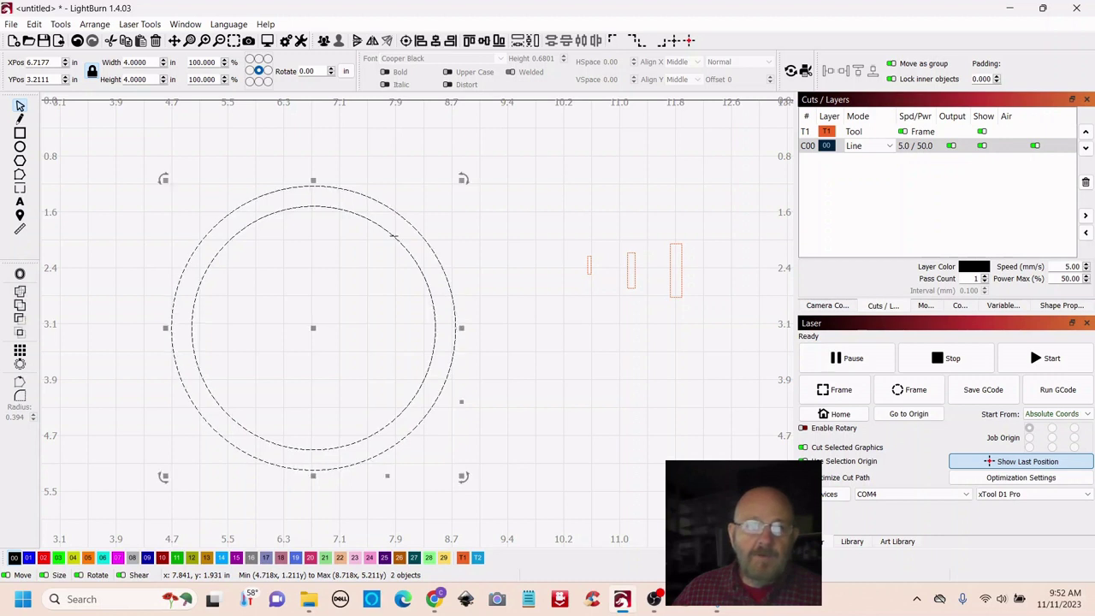
{"action": "left_click", "coordinate": [21, 322]}
{"action": "left_click", "coordinate": [468, 194]}
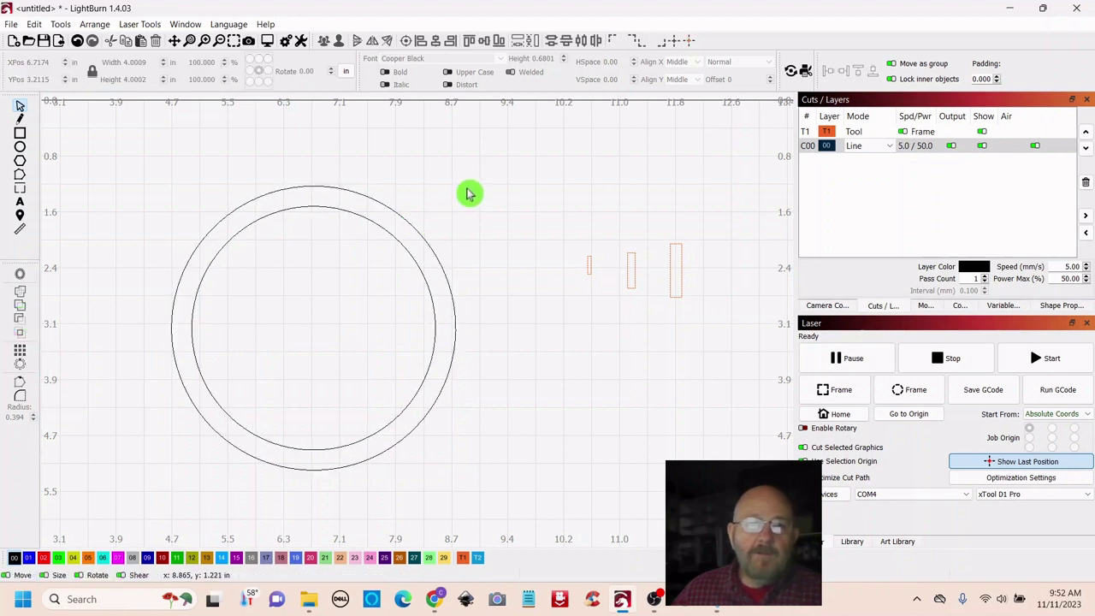
{"action": "left_click_drag", "start_coordinate": [467, 194], "coordinate": [428, 246]}
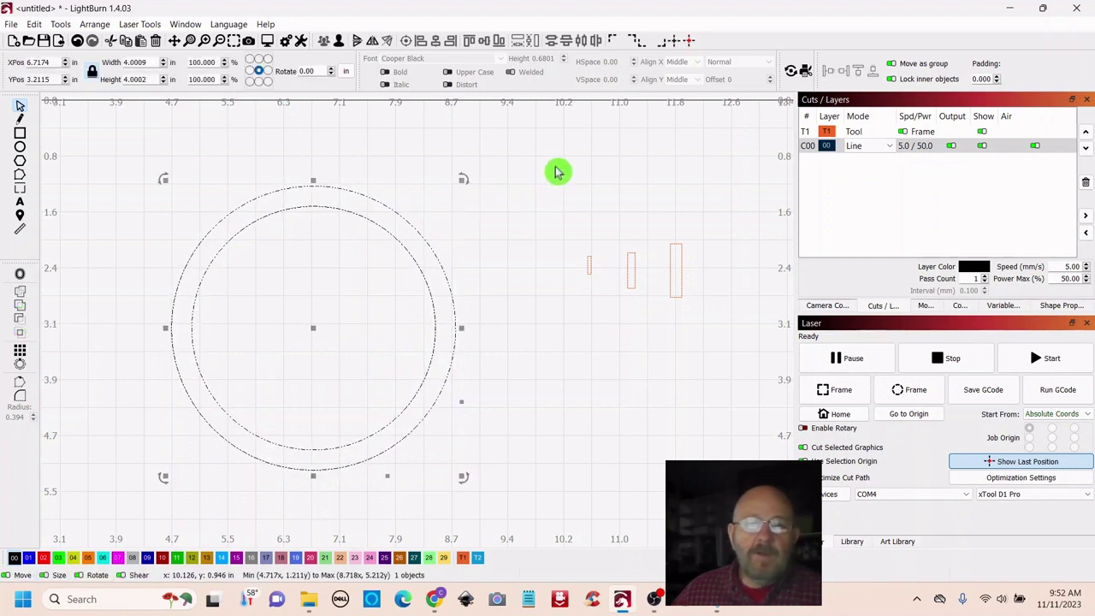
Preview the ring's cut (about 23 in, 2 minutes), then close it and recentre
{"action": "left_click", "coordinate": [268, 45]}
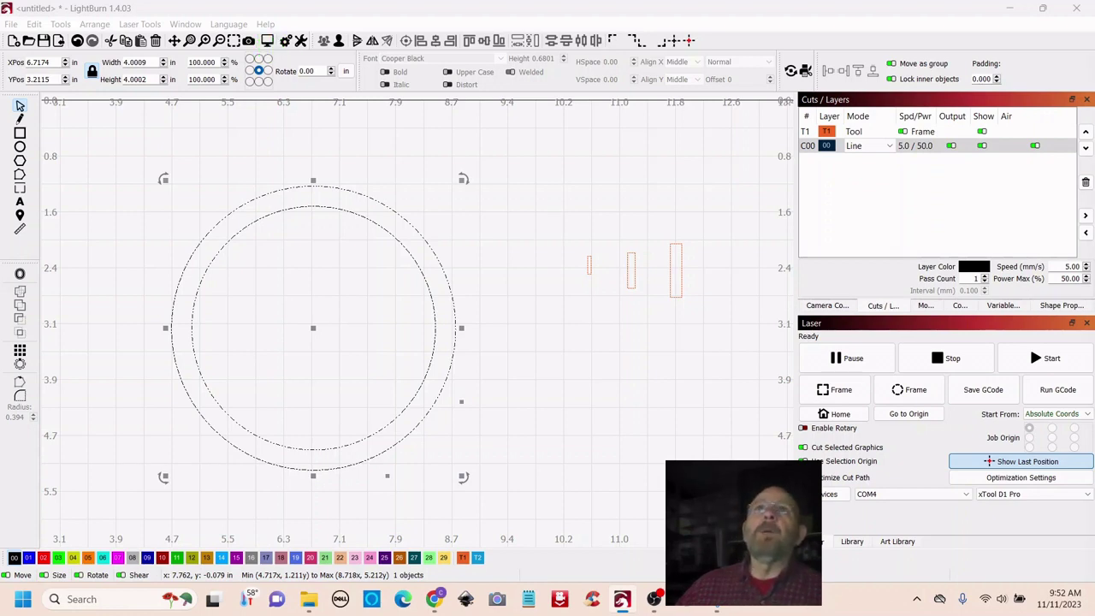
{"action": "left_click_drag", "start_coordinate": [856, 122], "coordinate": [377, 42]}
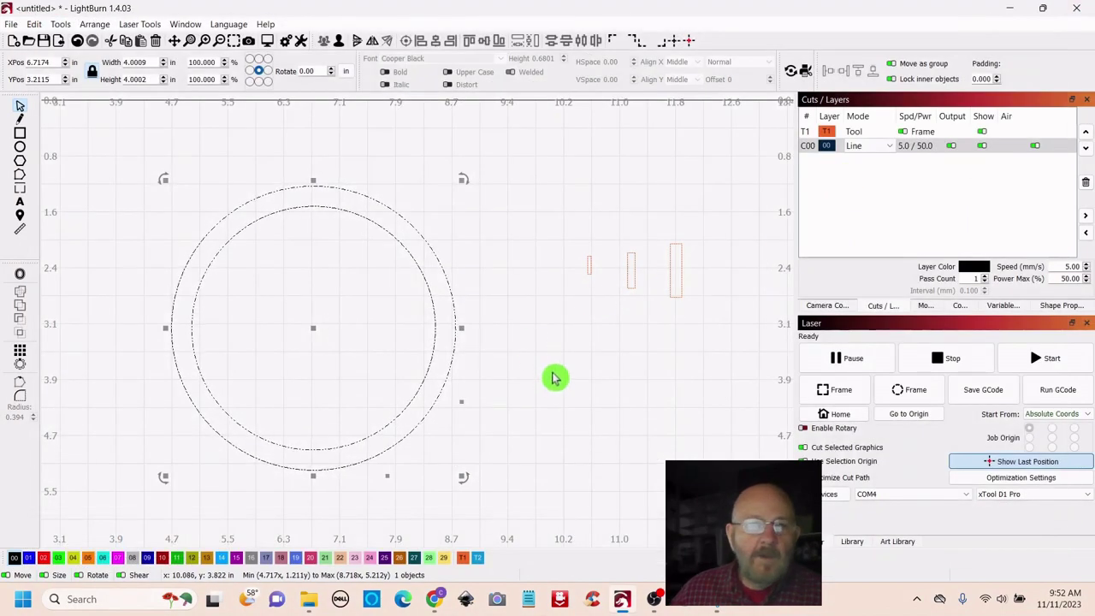
{"action": "left_click", "coordinate": [553, 379]}
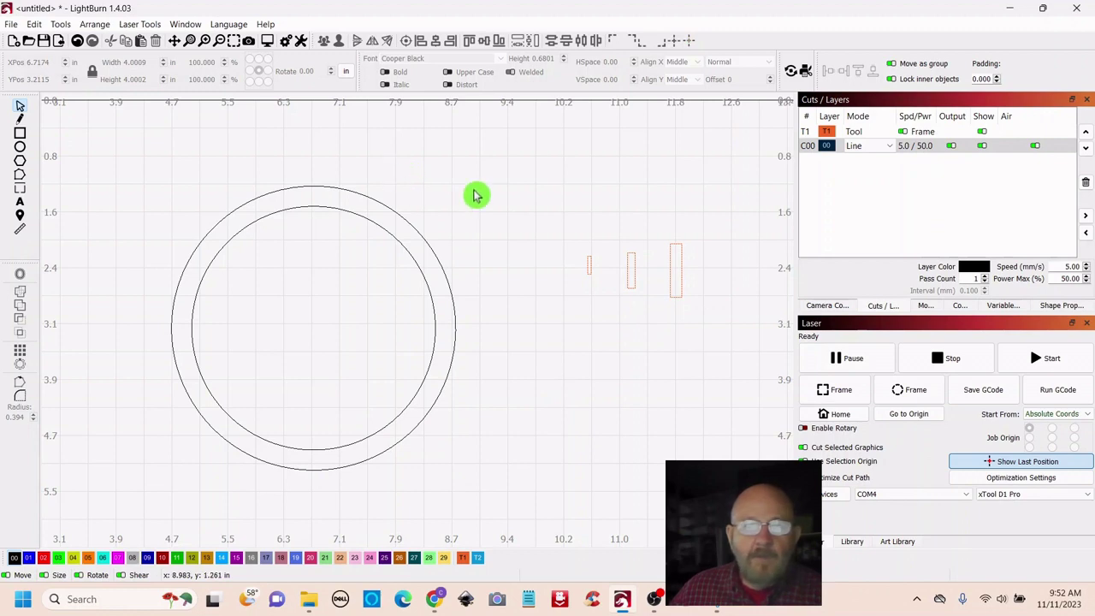
{"action": "left_click_drag", "start_coordinate": [476, 193], "coordinate": [516, 213]}
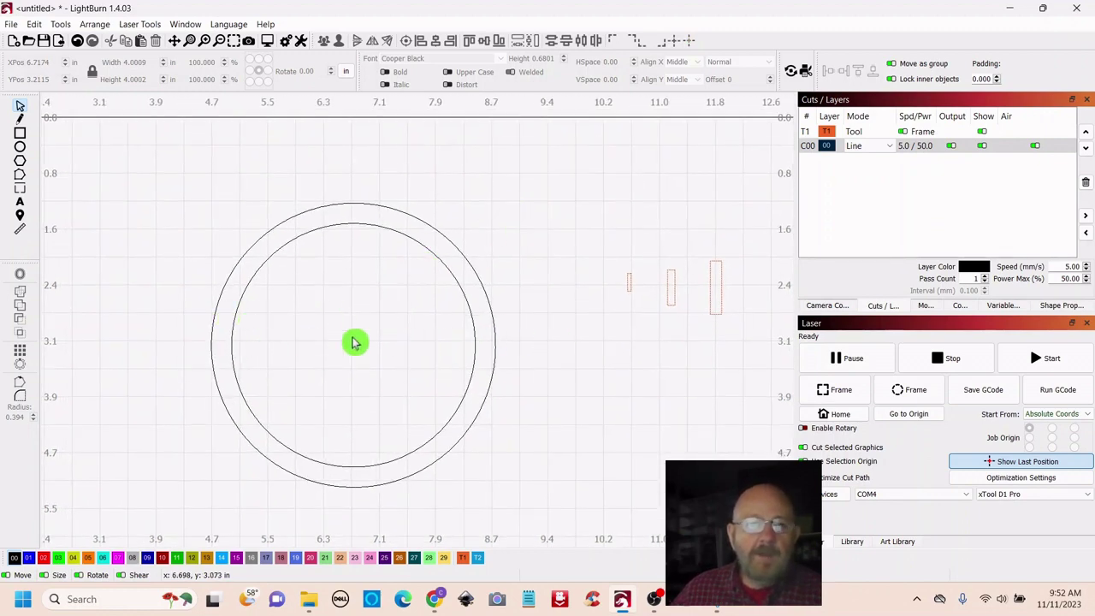
Draw a 3.47 × 0.22 in bar across the ring just above centre and select it
{"action": "left_click", "coordinate": [20, 134]}
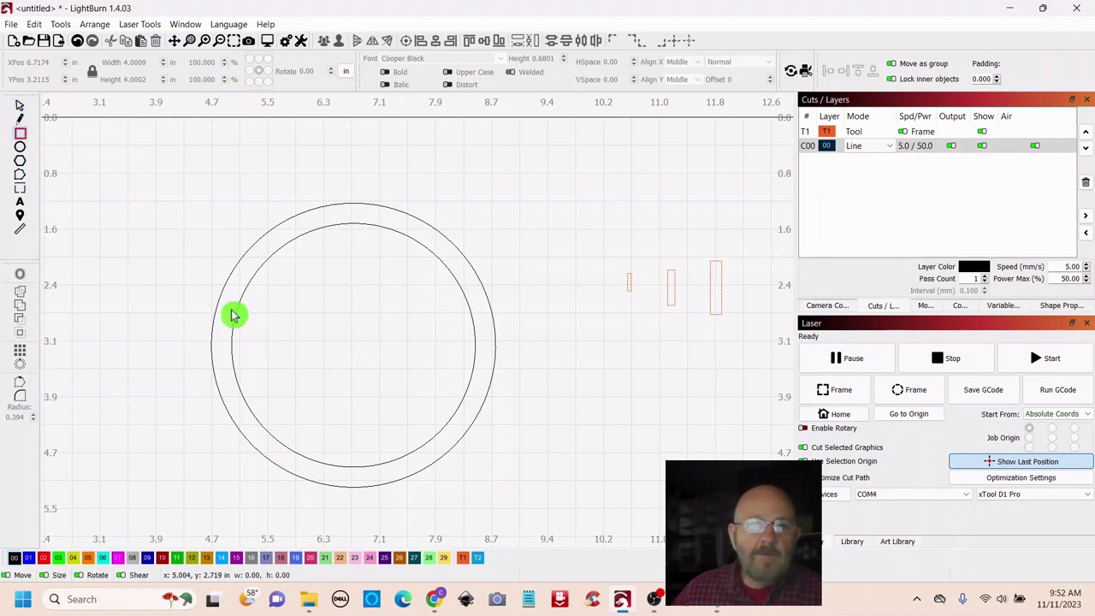
{"action": "left_click_drag", "start_coordinate": [231, 309], "coordinate": [478, 318]}
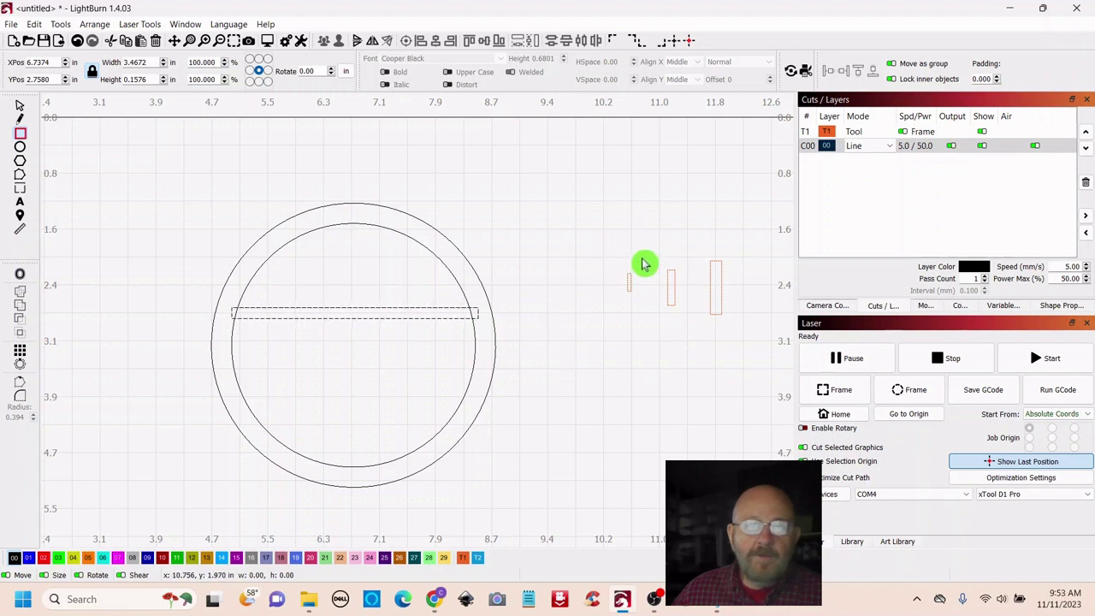
{"action": "left_click", "coordinate": [20, 106]}
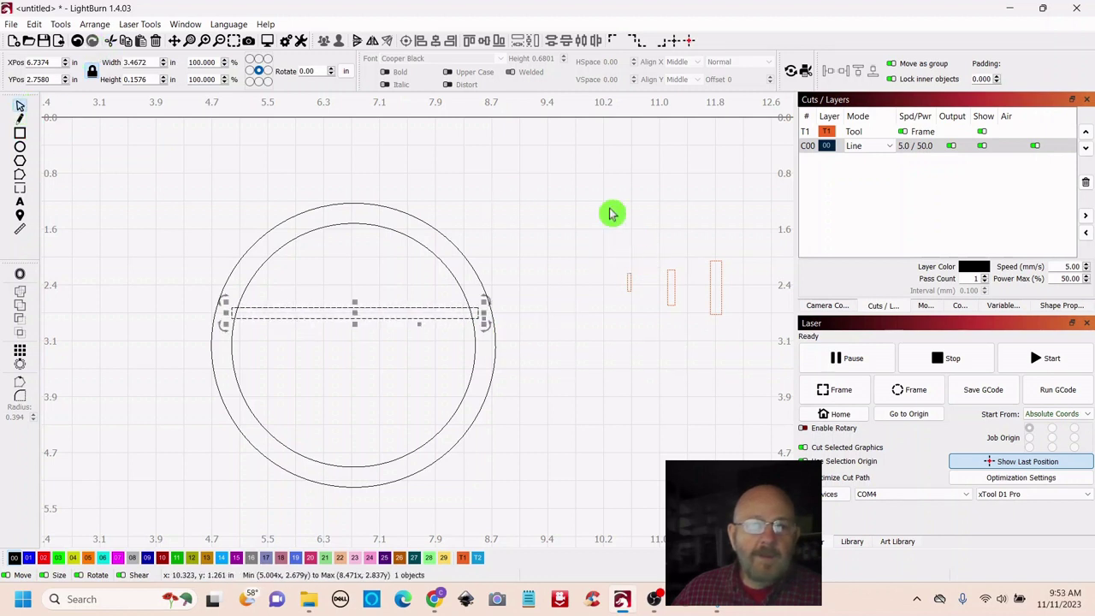
{"action": "left_click", "coordinate": [629, 284]}
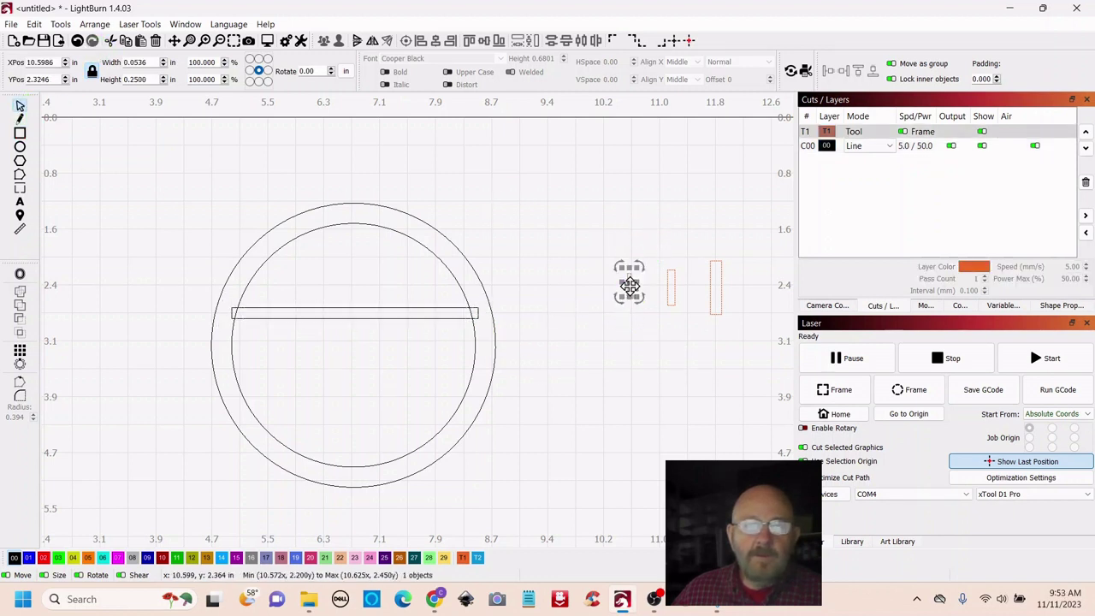
{"action": "left_click_drag", "start_coordinate": [629, 284], "coordinate": [368, 308]}
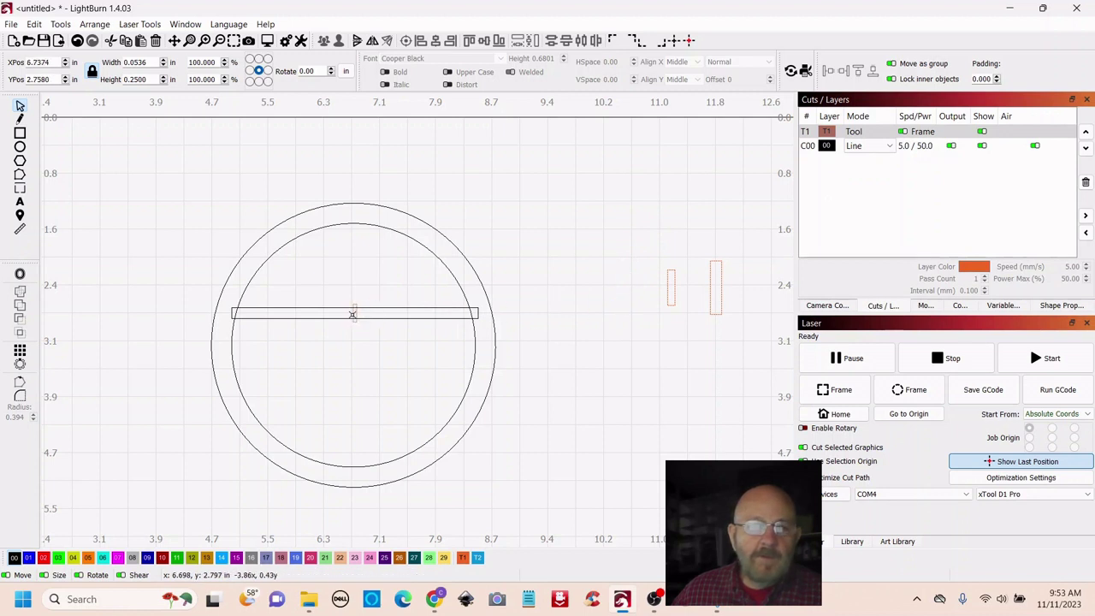
{"action": "left_click", "coordinate": [383, 350]}
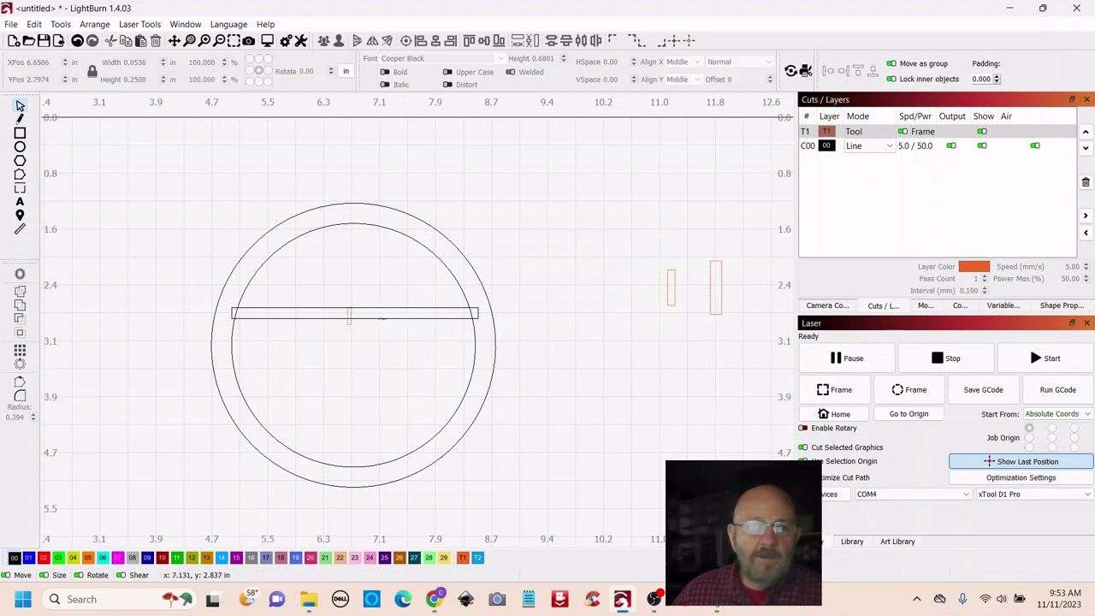
{"action": "left_click", "coordinate": [381, 319]}
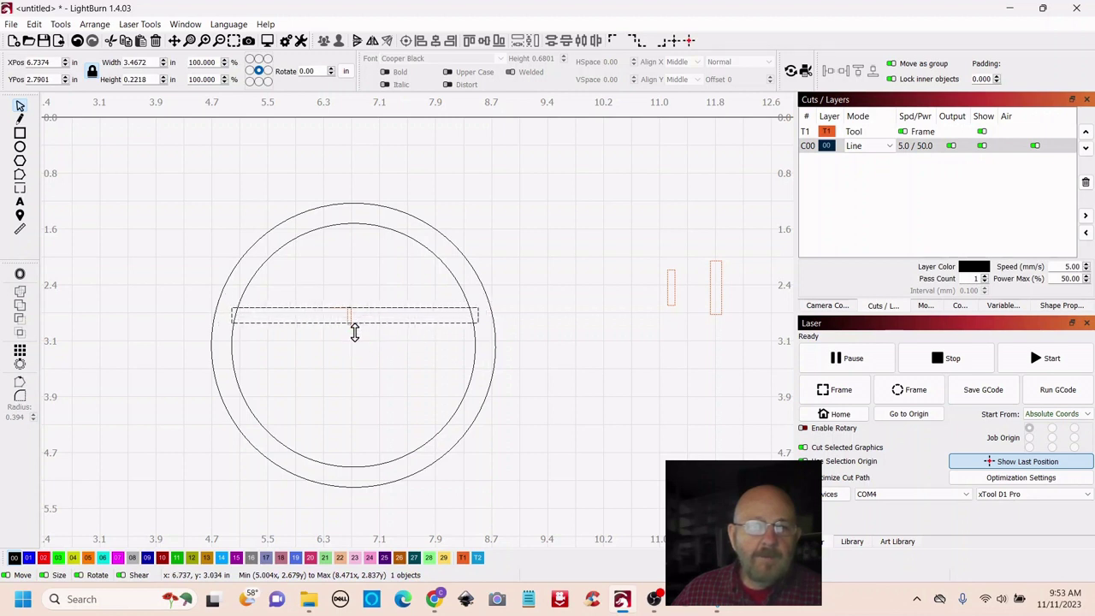
{"action": "left_click", "coordinate": [365, 385]}
{"action": "left_click_drag", "start_coordinate": [351, 316], "coordinate": [650, 286]}
{"action": "left_click", "coordinate": [325, 384]}
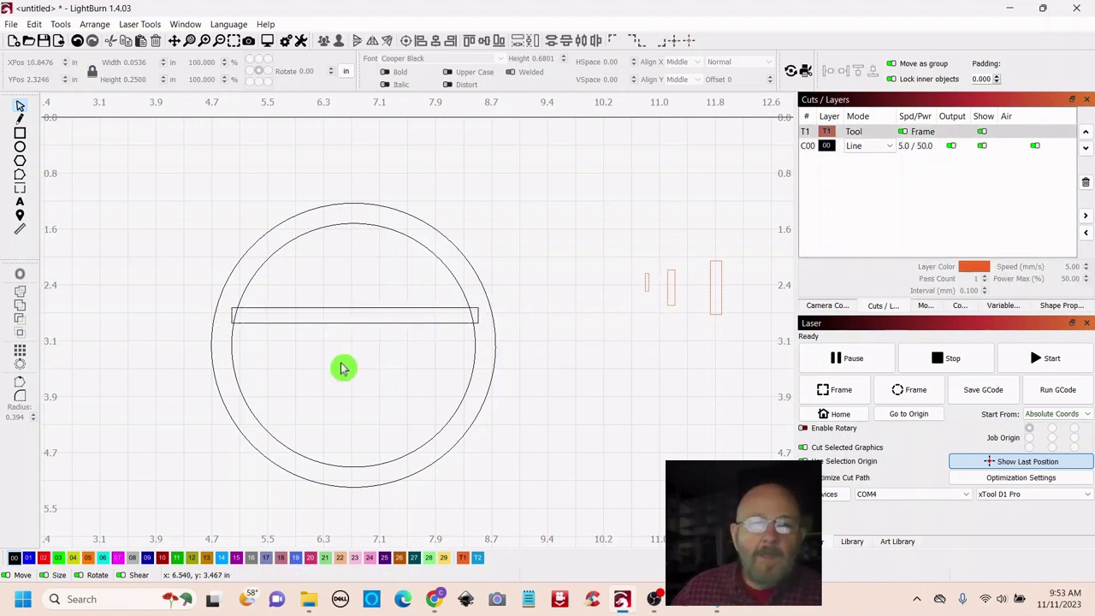
{"action": "left_click", "coordinate": [332, 326]}
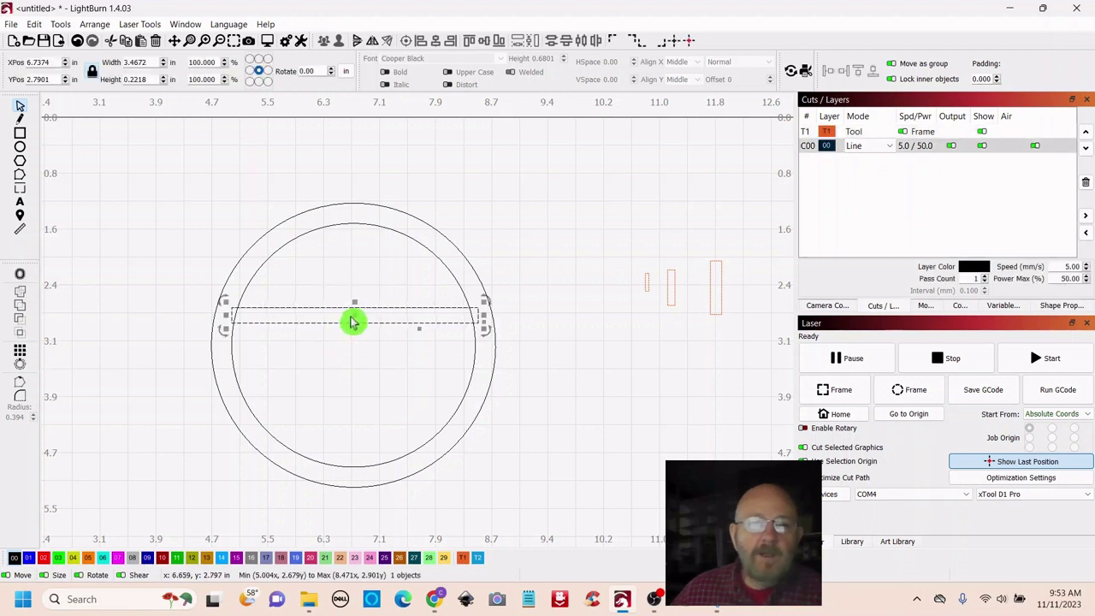
Duplicate the bar, place the copy below the ring's centre, and adjust both bars' widths
{"action": "right_click", "coordinate": [355, 316]}
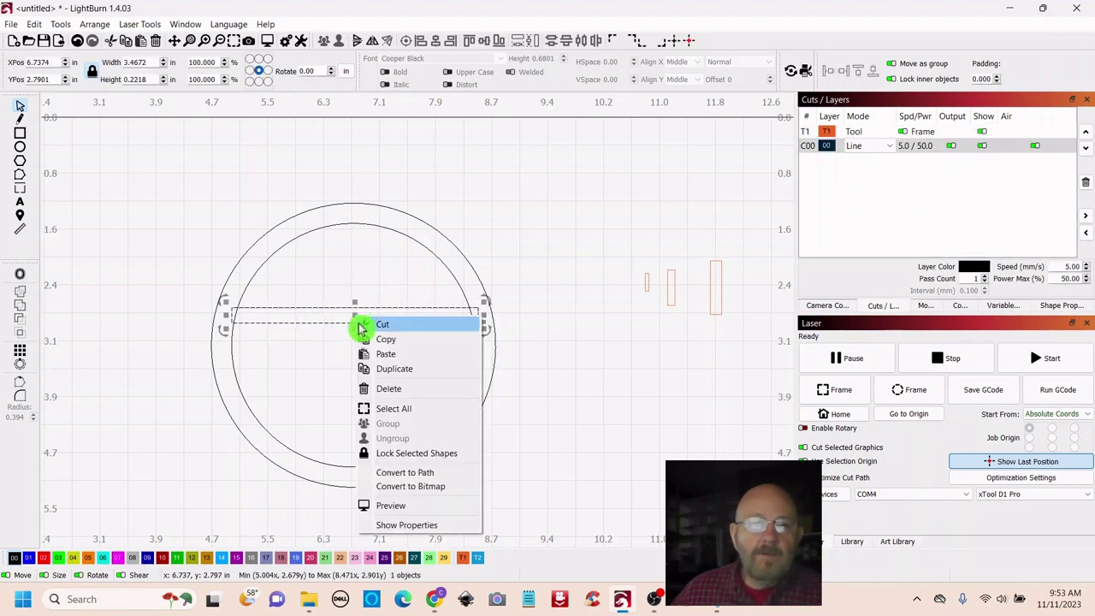
{"action": "left_click", "coordinate": [379, 372]}
{"action": "left_click_drag", "start_coordinate": [354, 317], "coordinate": [356, 369]}
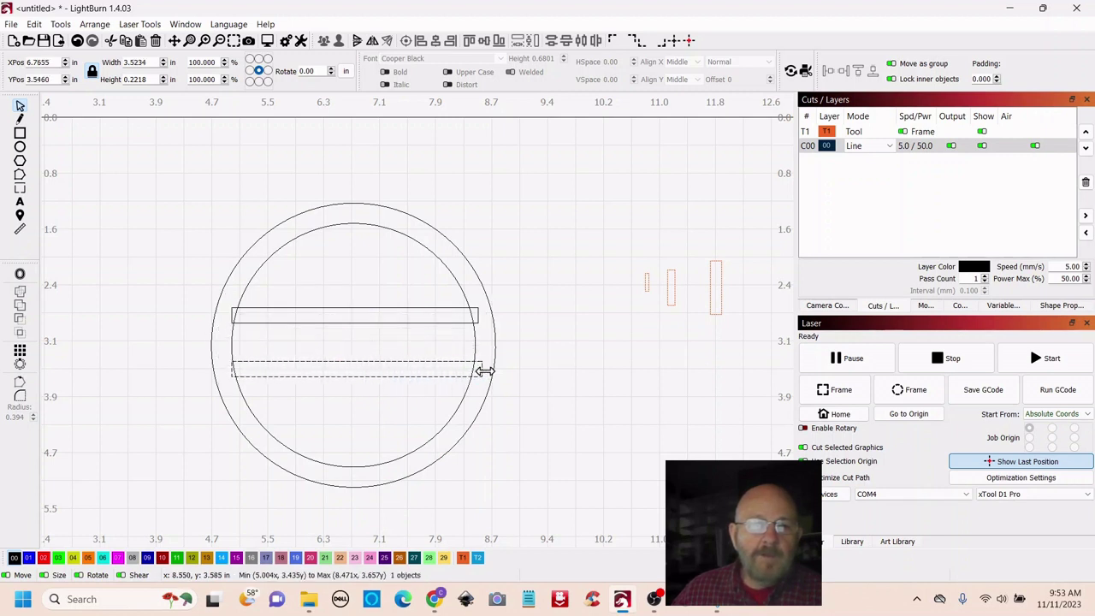
{"action": "left_click_drag", "start_coordinate": [485, 370], "coordinate": [489, 369]}
{"action": "left_click", "coordinate": [471, 364]}
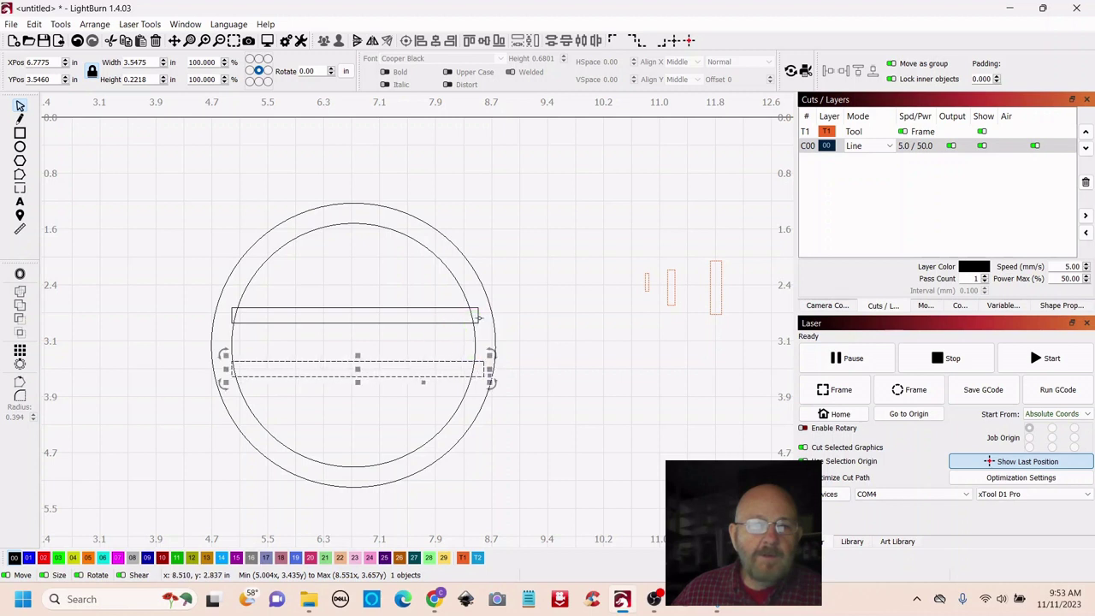
{"action": "left_click", "coordinate": [480, 318]}
{"action": "left_click", "coordinate": [484, 320]}
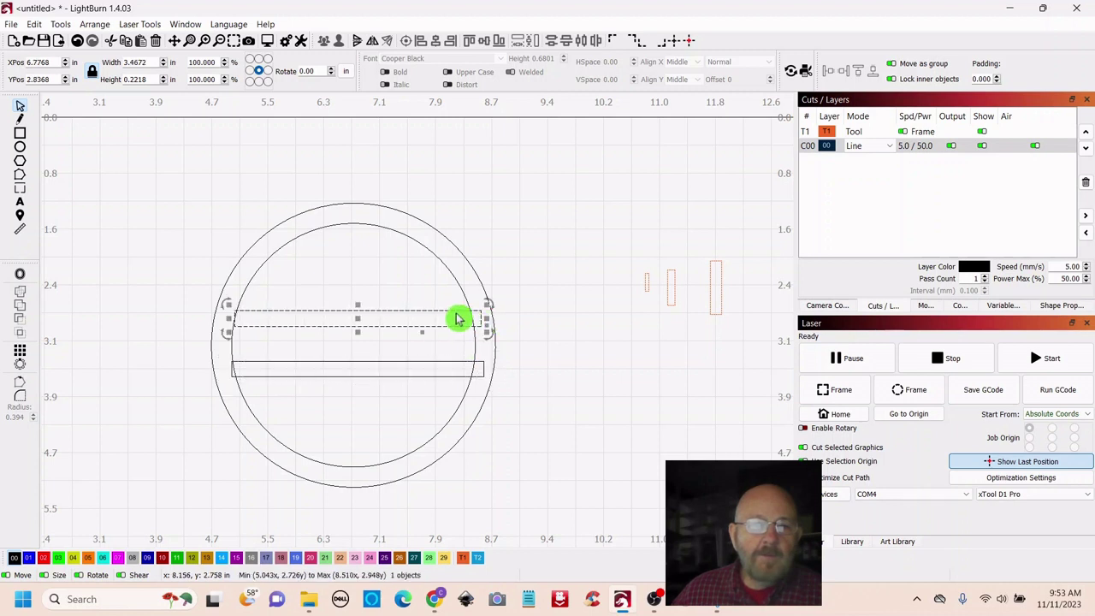
{"action": "left_click_drag", "start_coordinate": [486, 320], "coordinate": [486, 320]}
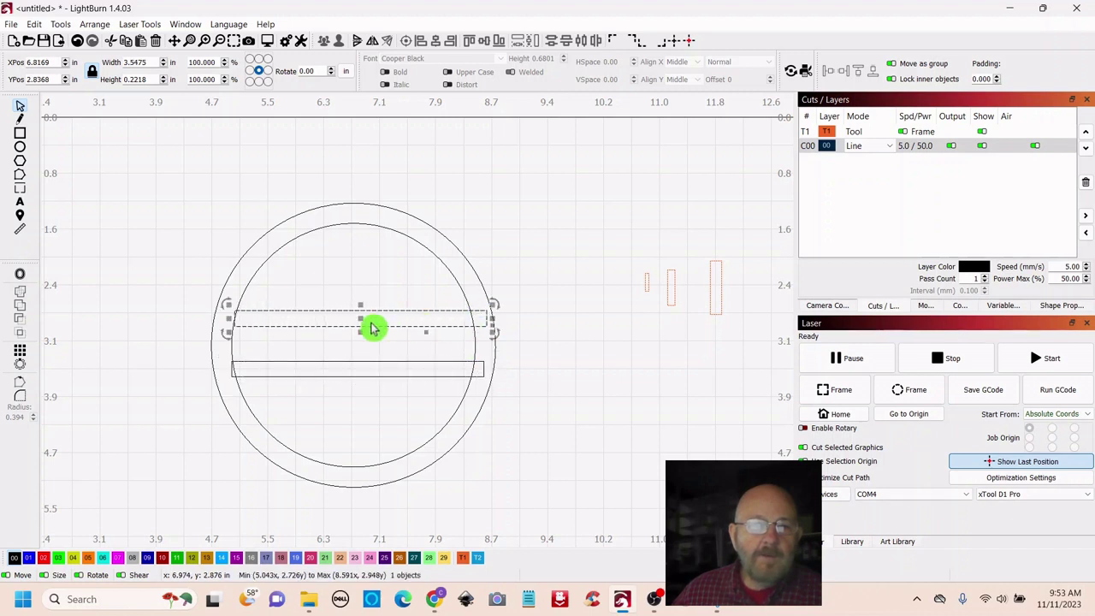
{"action": "left_click_drag", "start_coordinate": [371, 325], "coordinate": [359, 320]}
{"action": "left_click", "coordinate": [607, 367]}
Lower the bottom bar to about Y 3.74 in and move the red guide rectangle aside
{"action": "left_click_drag", "start_coordinate": [729, 234], "coordinate": [360, 356]}
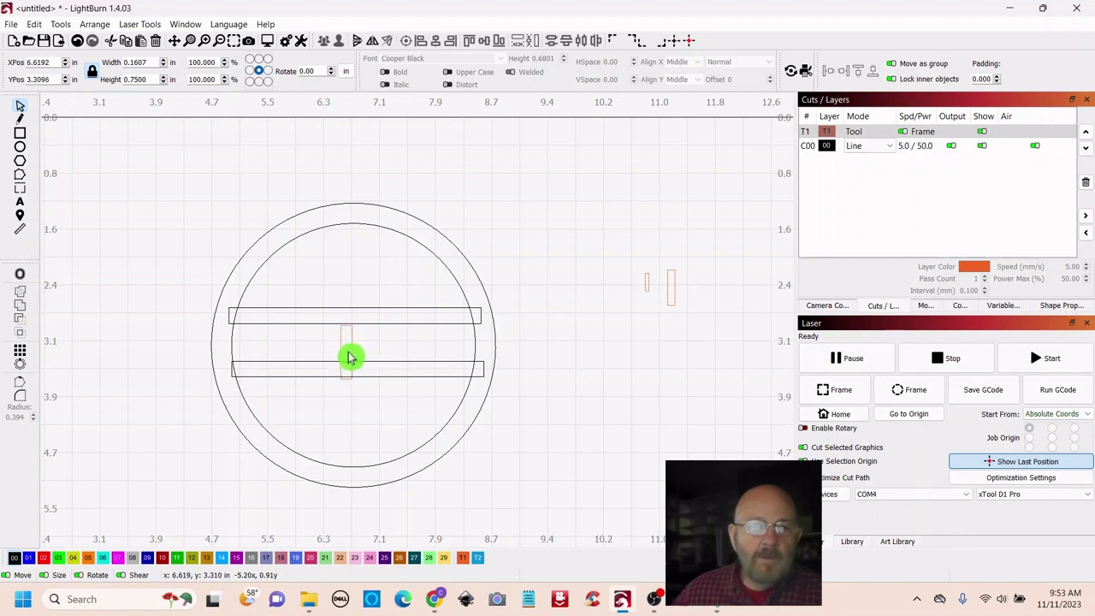
{"action": "left_click", "coordinate": [416, 362]}
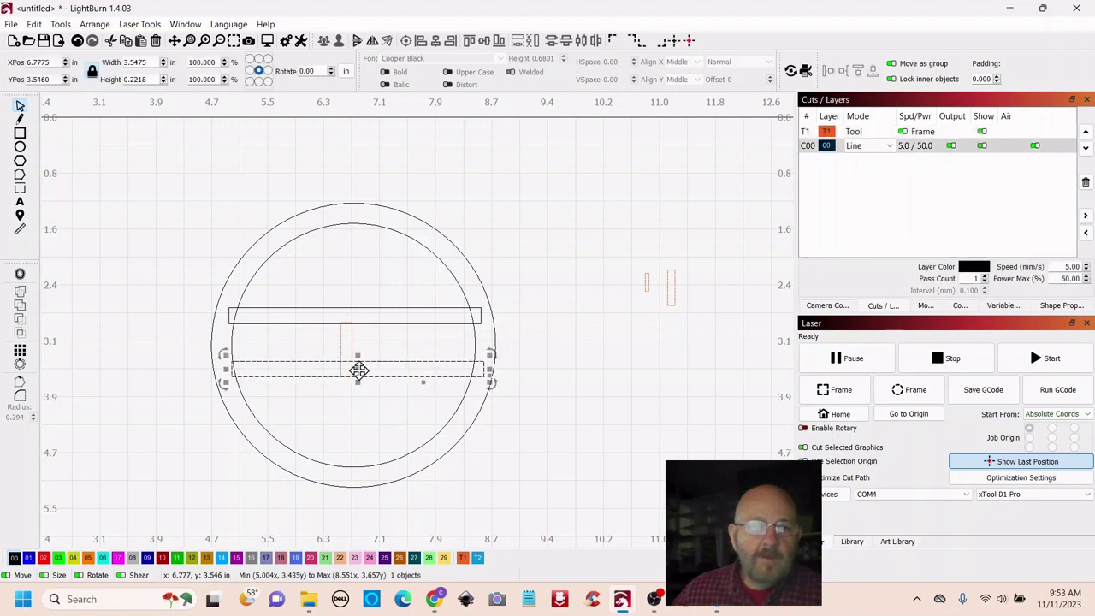
{"action": "left_click_drag", "start_coordinate": [359, 370], "coordinate": [360, 388]}
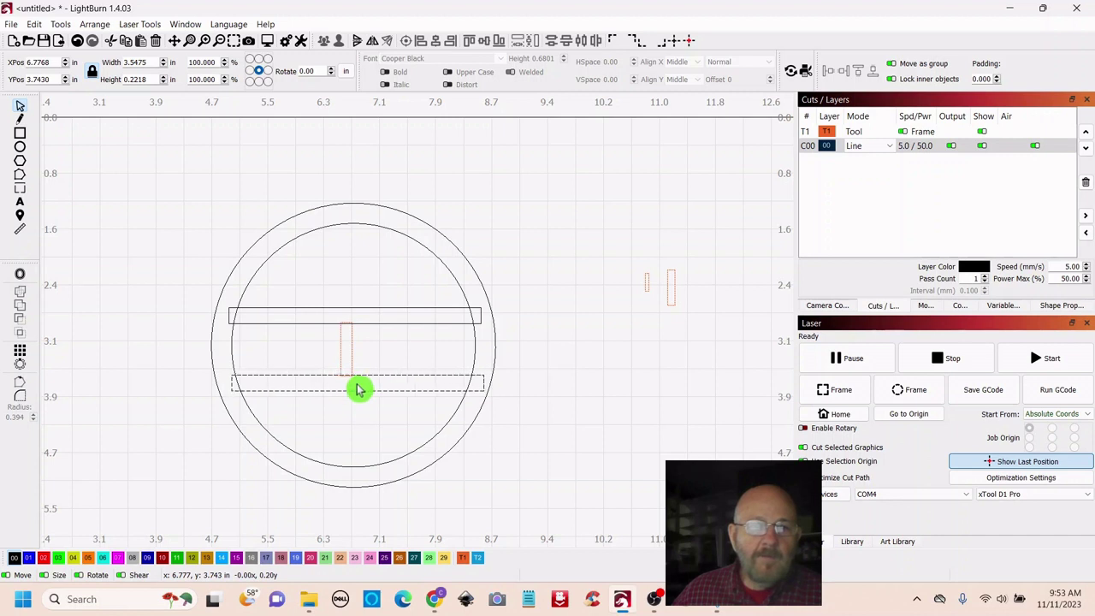
{"action": "left_click_drag", "start_coordinate": [359, 389], "coordinate": [360, 386]}
{"action": "left_click", "coordinate": [567, 215]}
{"action": "left_click", "coordinate": [350, 364]}
{"action": "left_click_drag", "start_coordinate": [352, 340], "coordinate": [702, 296]}
{"action": "left_click", "coordinate": [629, 403]}
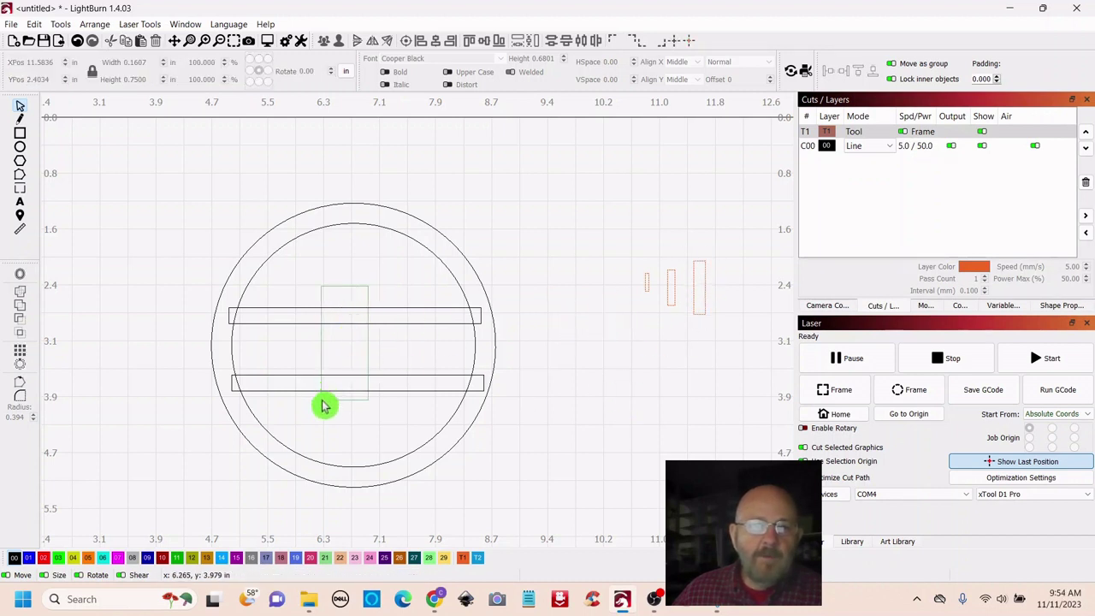
Group the two bars, add the ring to the selection, and Boolean-union them into one outline
{"action": "left_click", "coordinate": [355, 399]}
{"action": "right_click", "coordinate": [360, 353]}
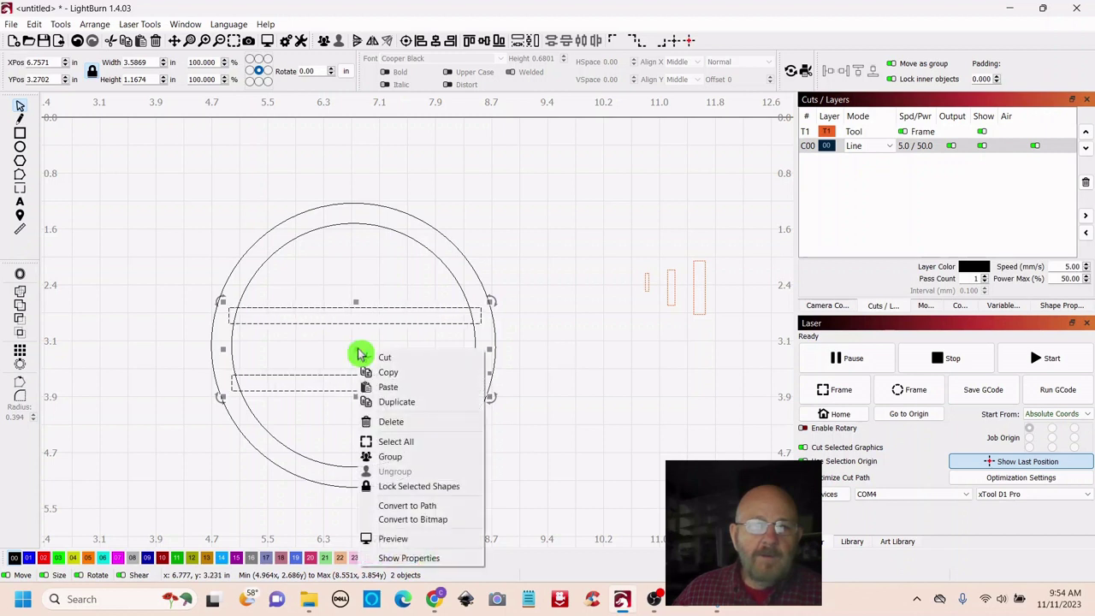
{"action": "left_click", "coordinate": [387, 456]}
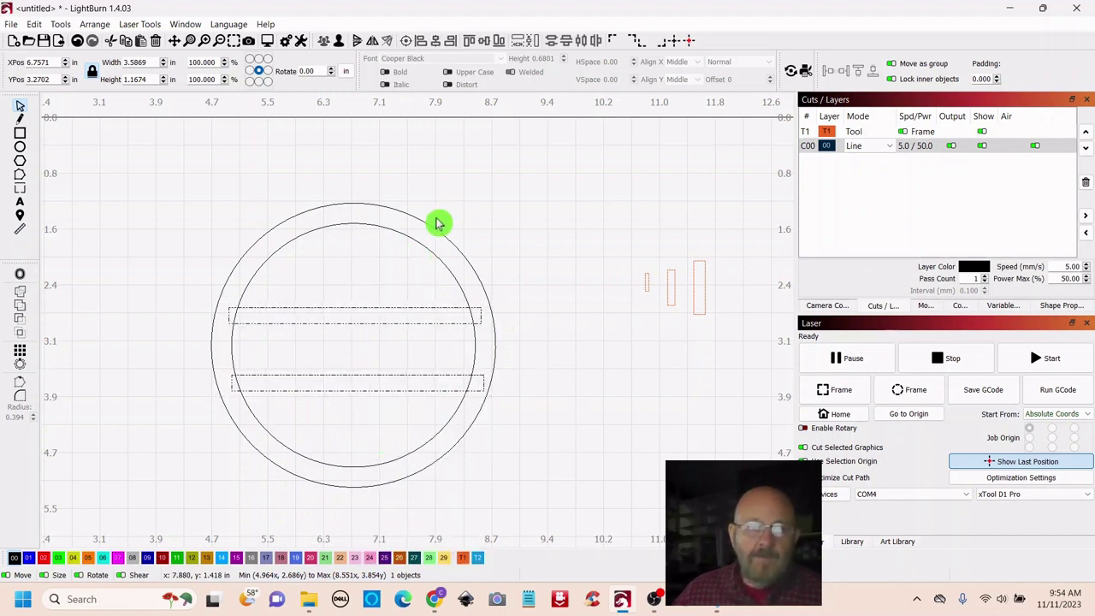
{"action": "left_click", "coordinate": [423, 244], "text": "shift"}
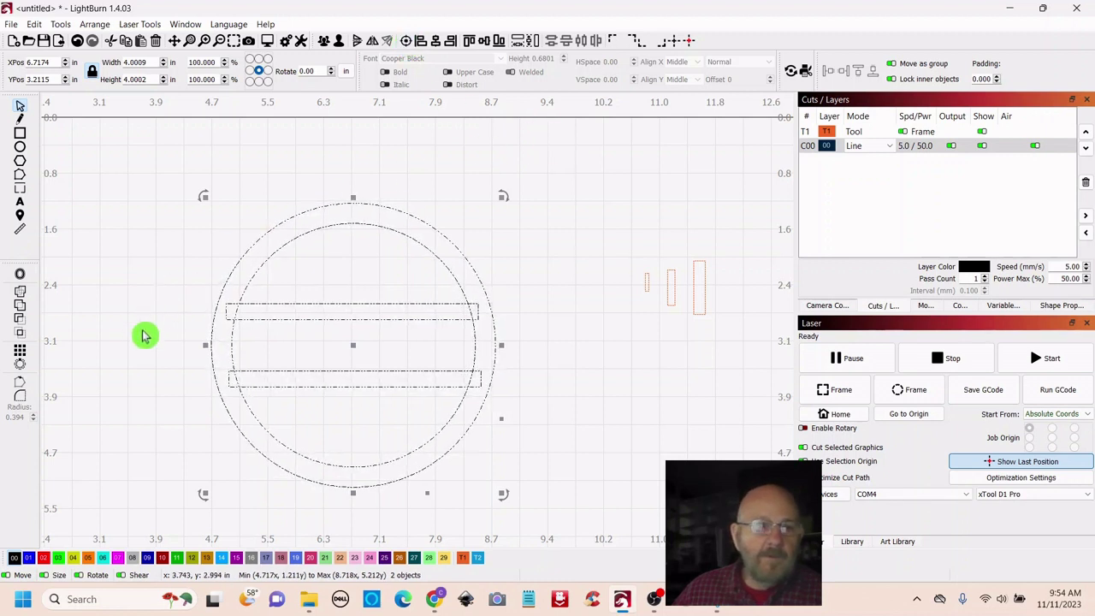
{"action": "left_click", "coordinate": [21, 313]}
{"action": "left_click", "coordinate": [591, 228]}
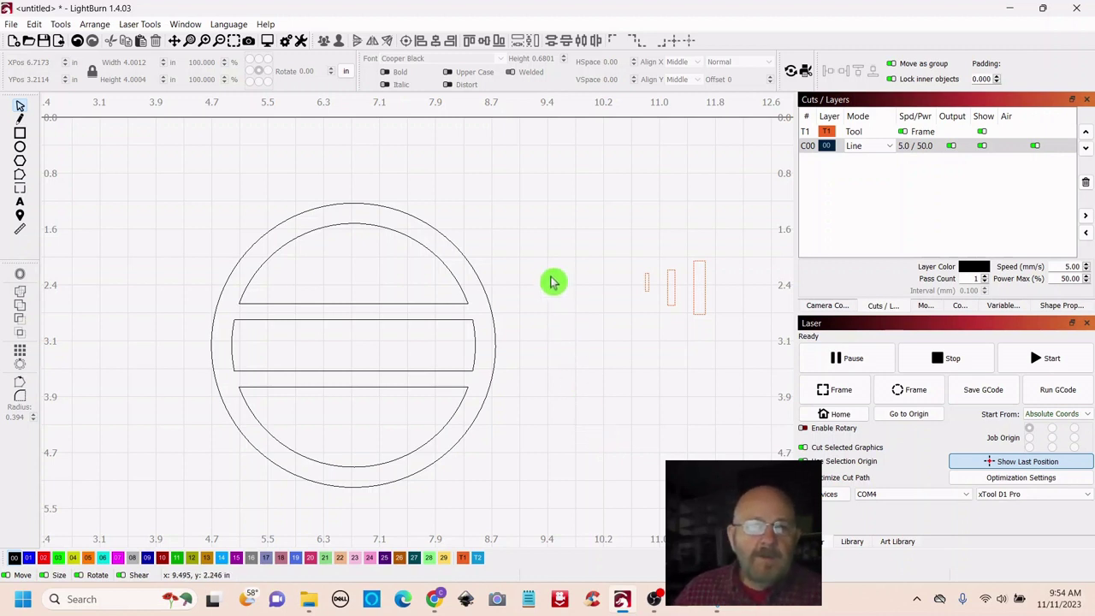
Recentre the view with empty room above the welded ring and pick the Text tool
{"action": "scroll", "coordinate": [552, 282], "scroll_direction": "down", "scroll_amount": 1}
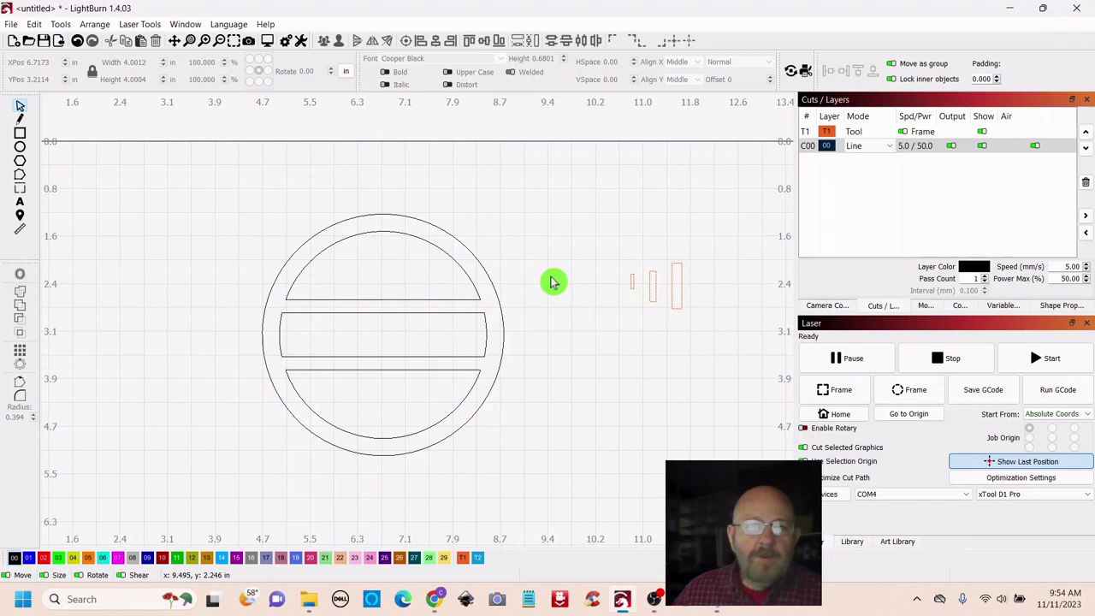
{"action": "left_click_drag", "start_coordinate": [553, 252], "coordinate": [491, 271]}
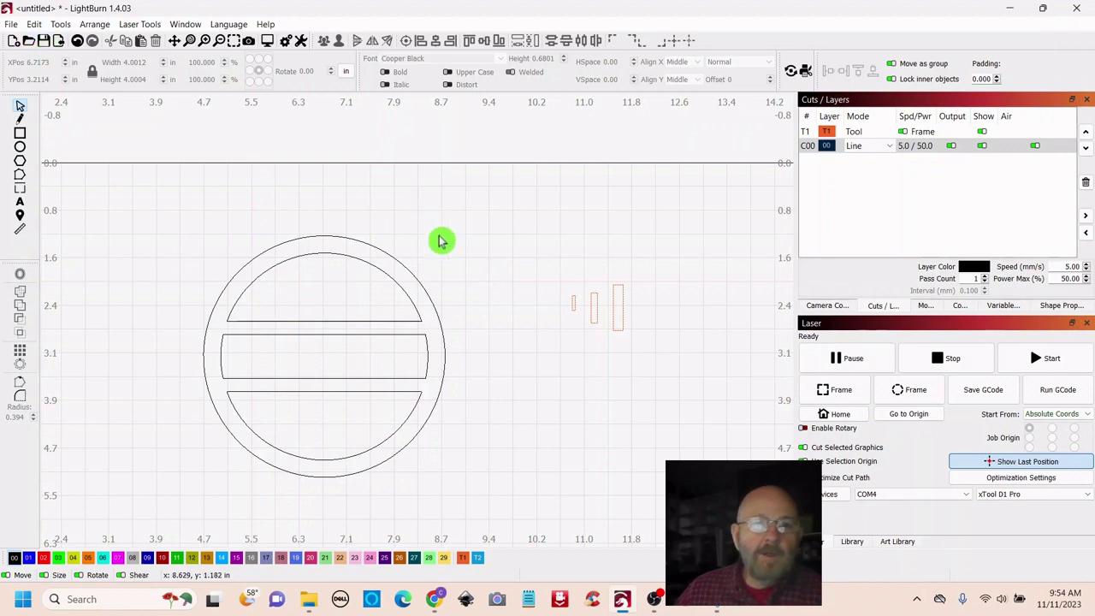
{"action": "scroll", "coordinate": [442, 240], "scroll_direction": "up", "scroll_amount": 2}
{"action": "left_click_drag", "start_coordinate": [484, 289], "coordinate": [557, 242]}
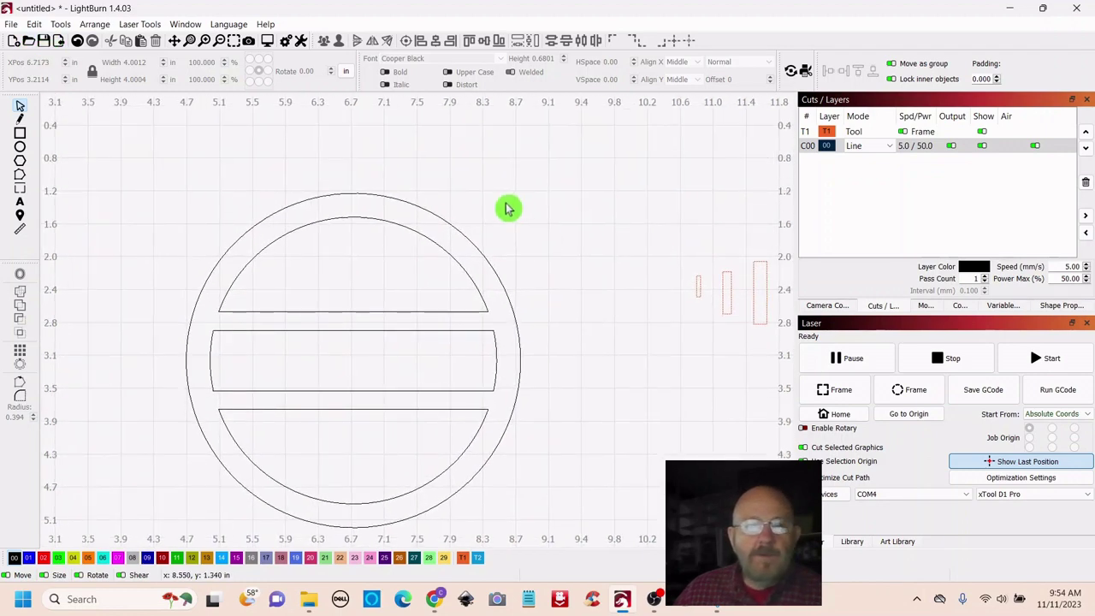
{"action": "left_click_drag", "start_coordinate": [508, 205], "coordinate": [371, 392]}
{"action": "left_click", "coordinate": [585, 233]}
{"action": "left_click_drag", "start_coordinate": [607, 183], "coordinate": [591, 230]}
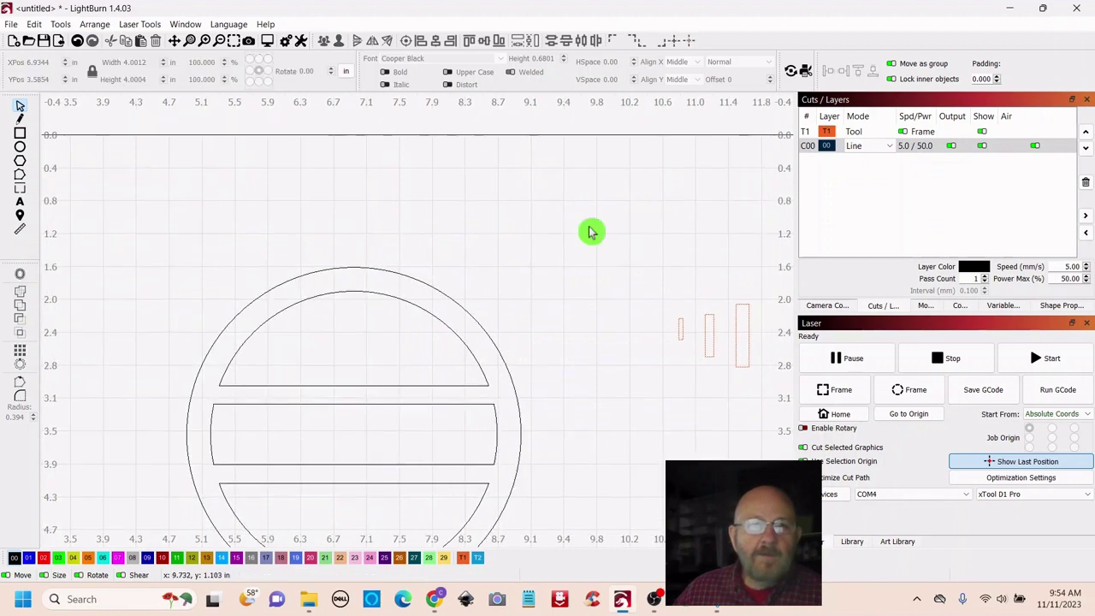
{"action": "left_click", "coordinate": [21, 208]}
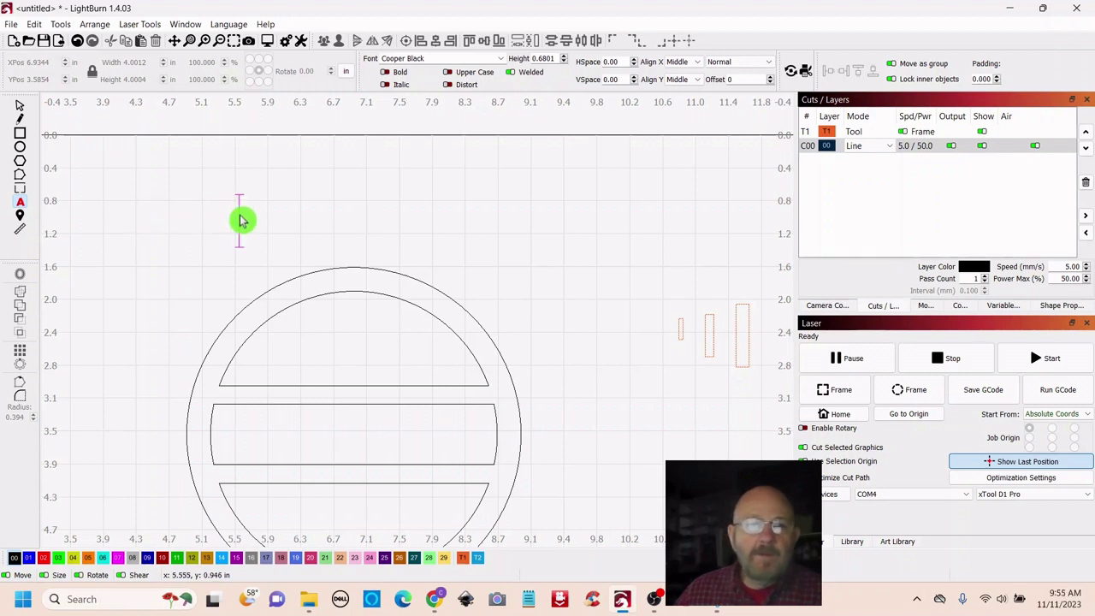
Type 's' in the Christmas font and place the Santa glyph, about 1.24 × 1.32 in, above the ring's right
{"action": "left_click", "coordinate": [502, 58]}
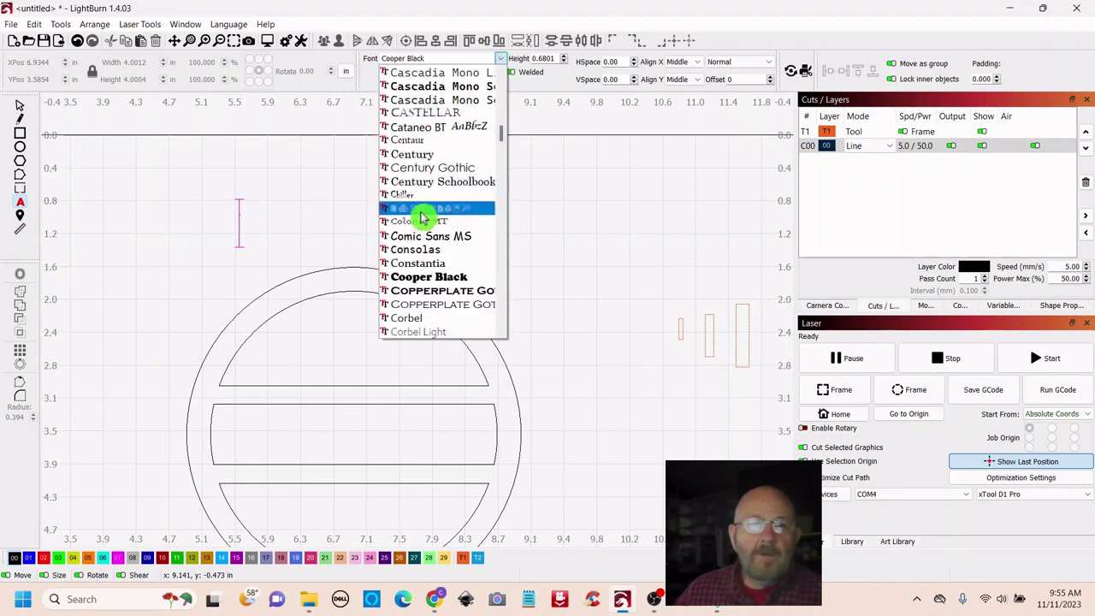
{"action": "key", "text": "Escape"}
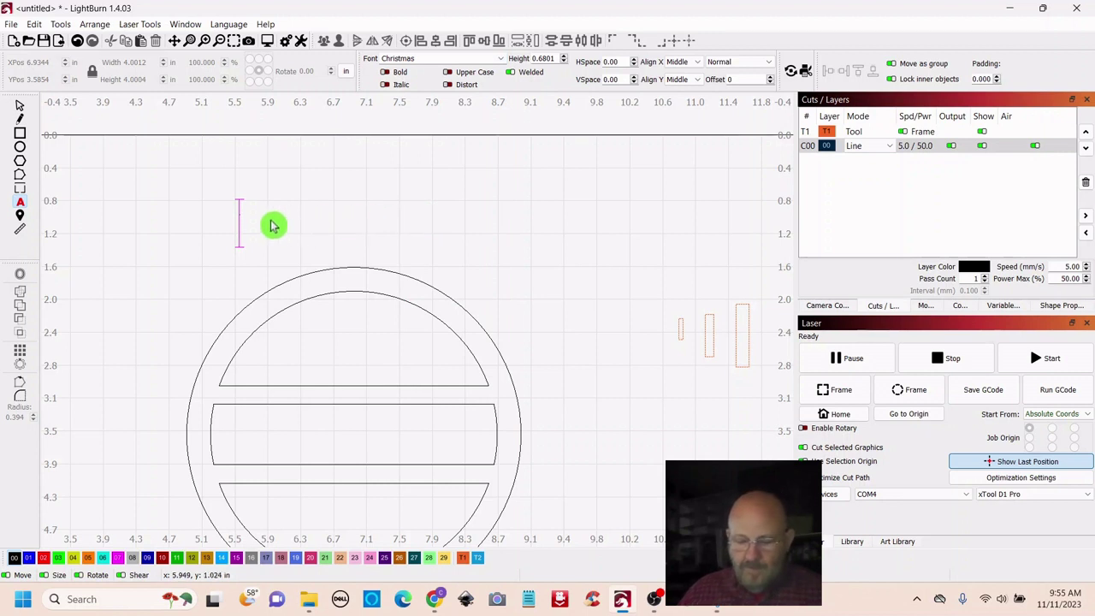
{"action": "type", "text": "s"}
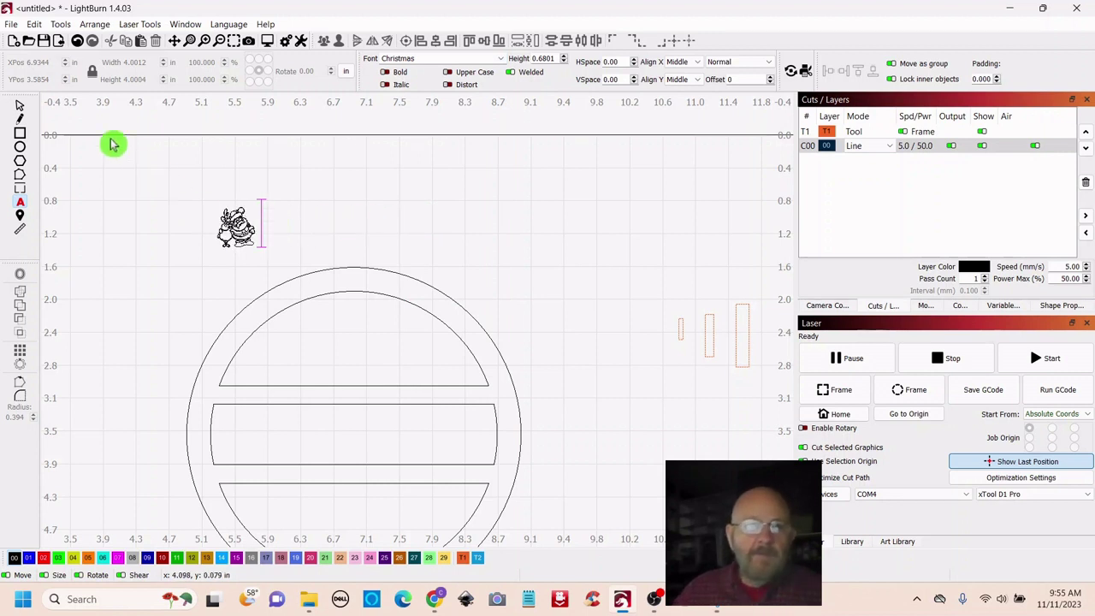
{"action": "left_click", "coordinate": [20, 105]}
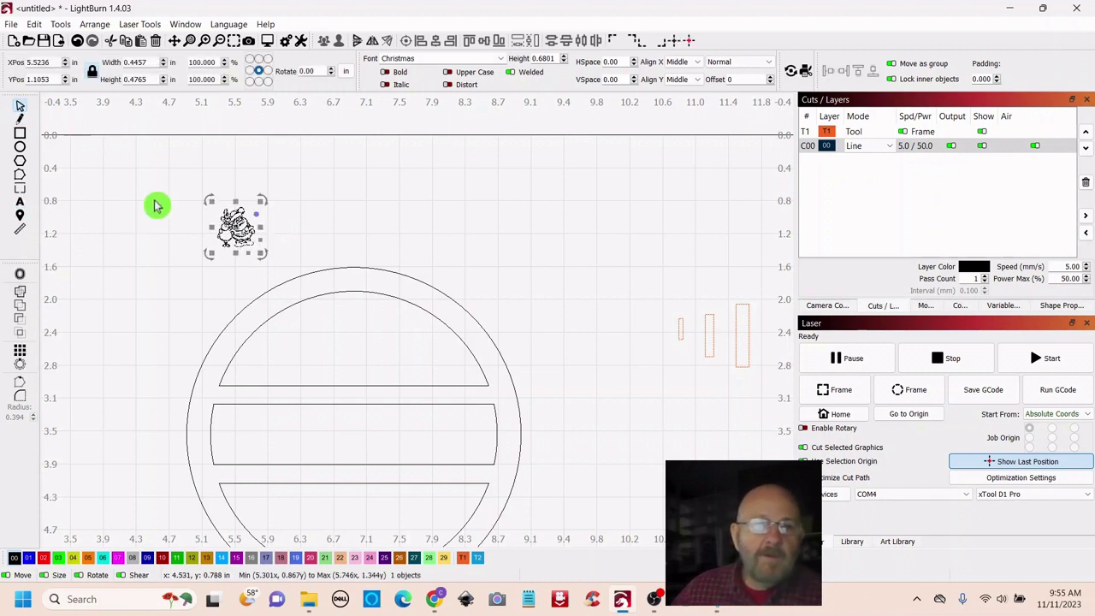
{"action": "left_click_drag", "start_coordinate": [231, 225], "coordinate": [635, 178]}
{"action": "mouse_move", "coordinate": [580, 248]}
{"action": "left_mouse_down"}
{"action": "mouse_move", "coordinate": [391, 352]}
{"action": "mouse_move", "coordinate": [357, 342]}
{"action": "mouse_move", "coordinate": [616, 256]}
{"action": "mouse_move", "coordinate": [568, 247]}
{"action": "left_mouse_up"}
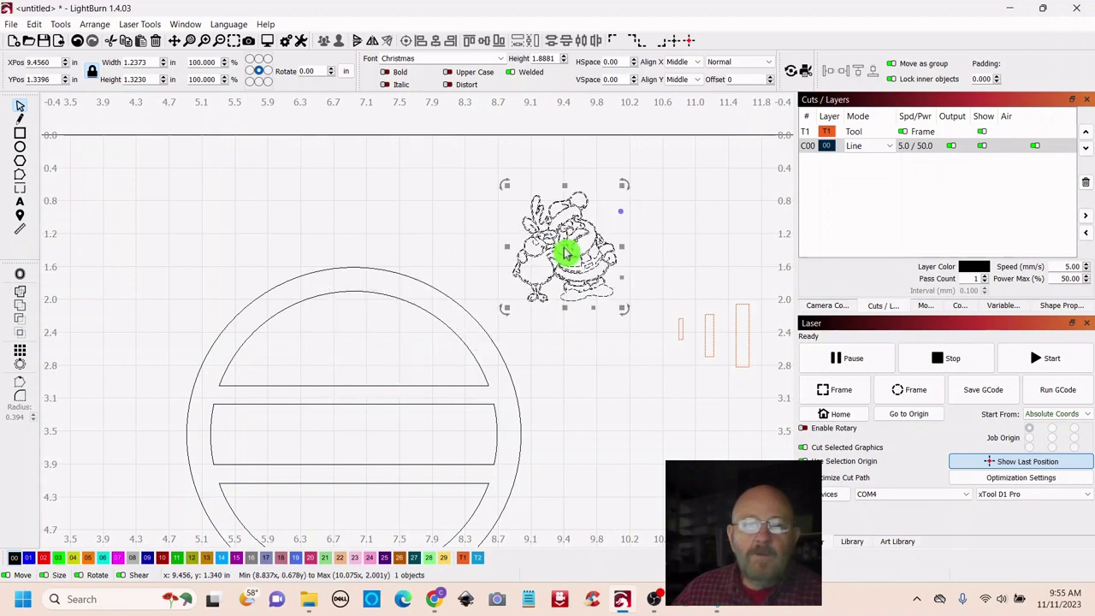
Create an outward offset outline around the Santa and pull the original glyph away from it
{"action": "left_click", "coordinate": [21, 277]}
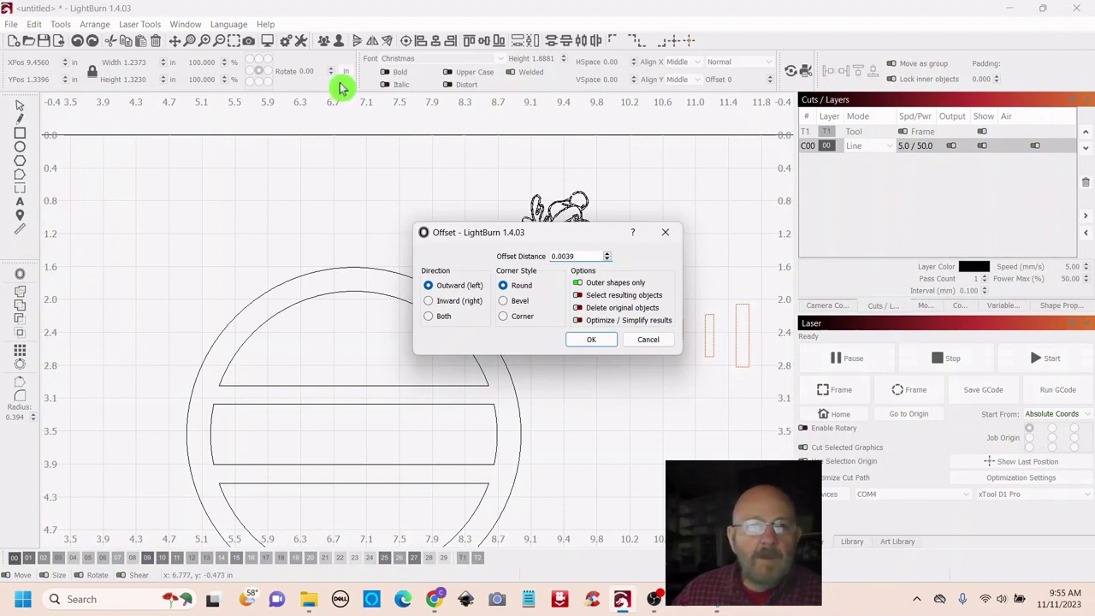
{"action": "left_click", "coordinate": [648, 343]}
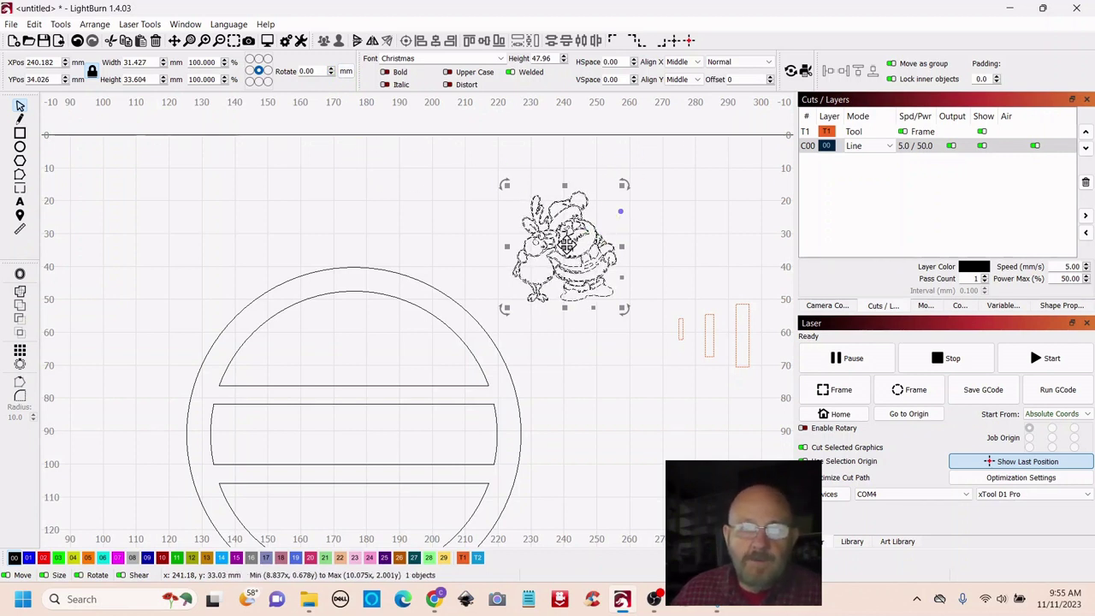
{"action": "left_click", "coordinate": [21, 278]}
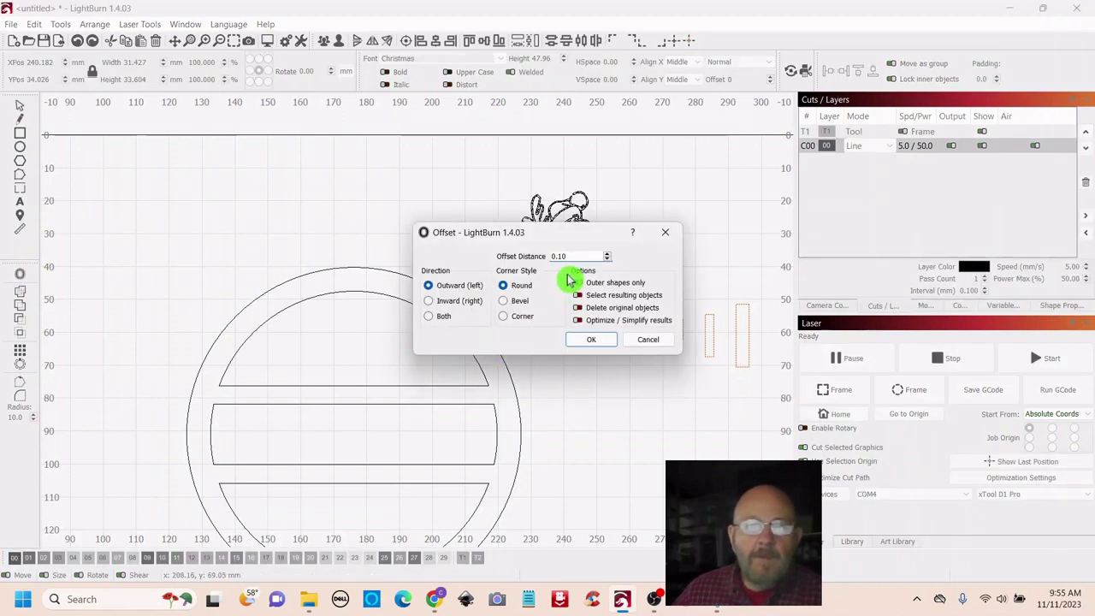
{"action": "left_click", "coordinate": [587, 341]}
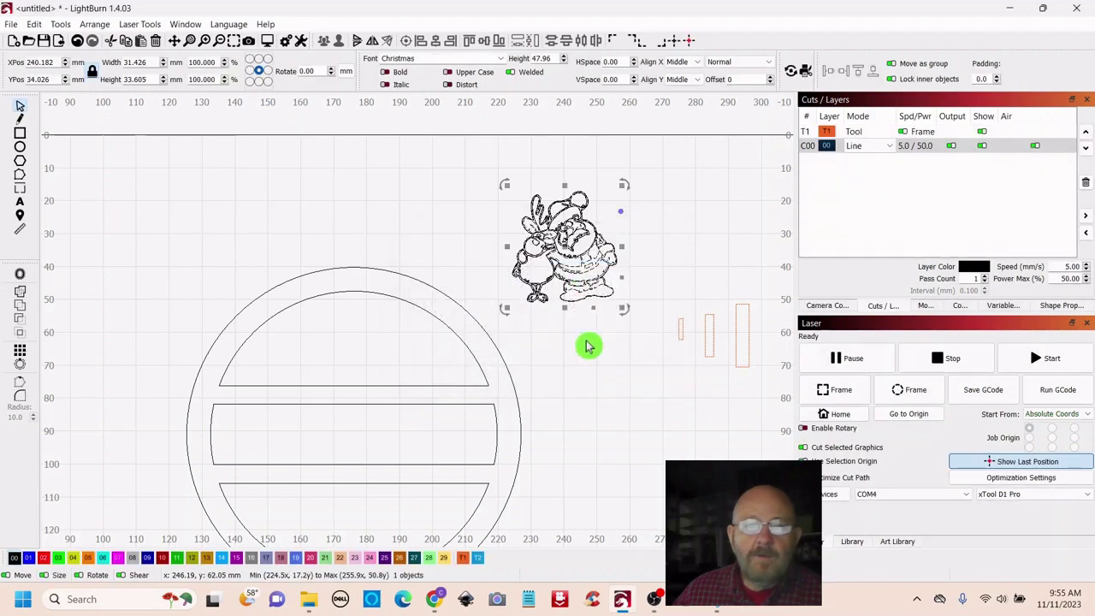
{"action": "left_click_drag", "start_coordinate": [562, 250], "coordinate": [667, 443]}
{"action": "left_click", "coordinate": [562, 361]}
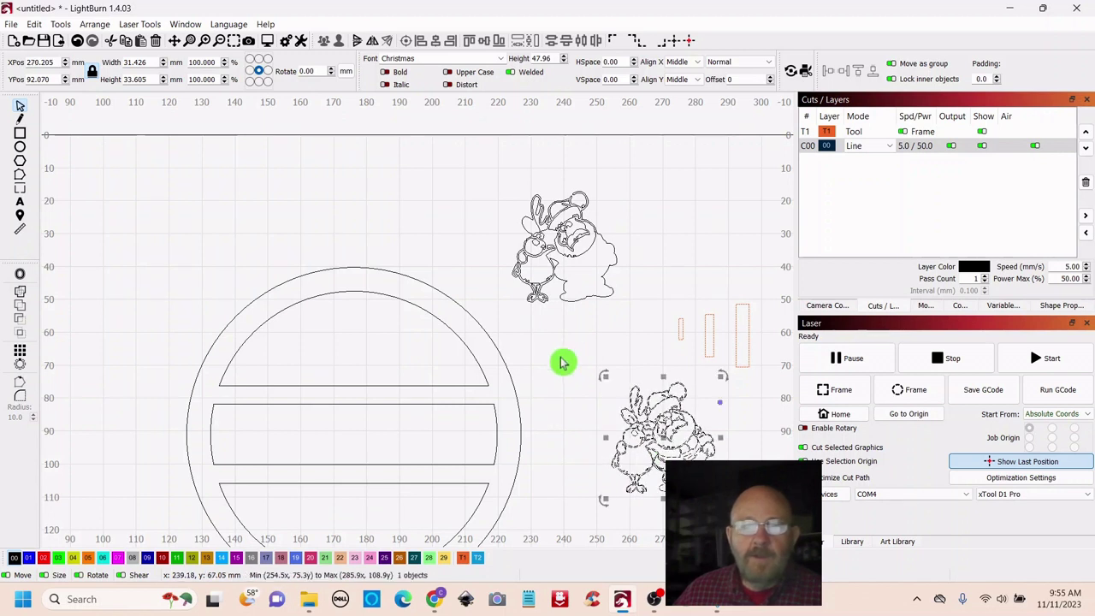
Twice offset the Santa outline again, moving each new copy left and deleting it
{"action": "left_click", "coordinate": [508, 308]}
{"action": "left_click", "coordinate": [20, 276]}
{"action": "left_click", "coordinate": [602, 341]}
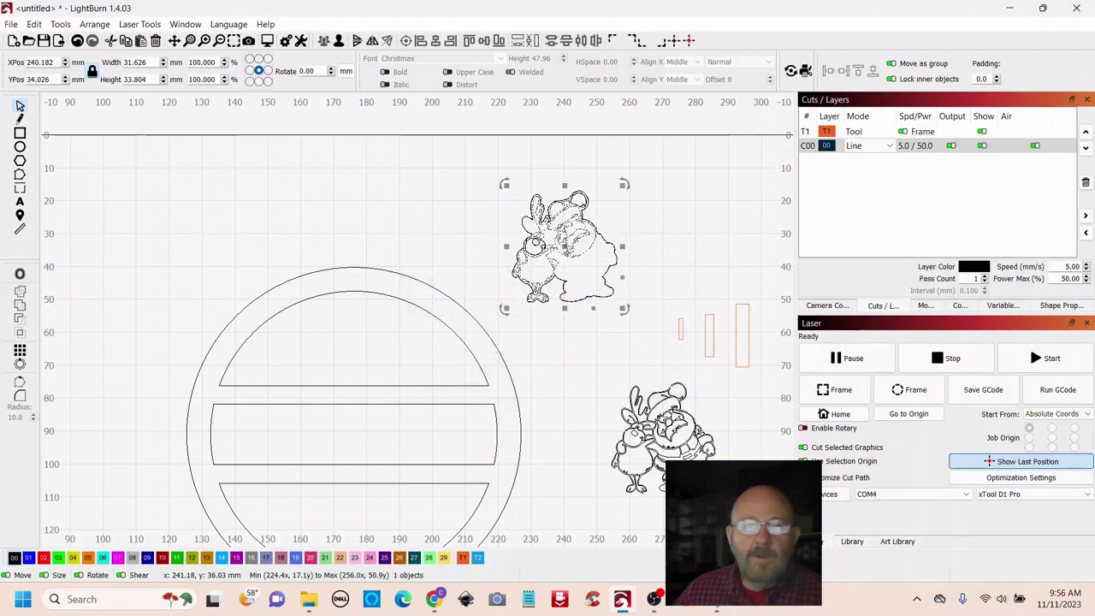
{"action": "left_click_drag", "start_coordinate": [564, 252], "coordinate": [166, 239]}
{"action": "right_click", "coordinate": [170, 241]}
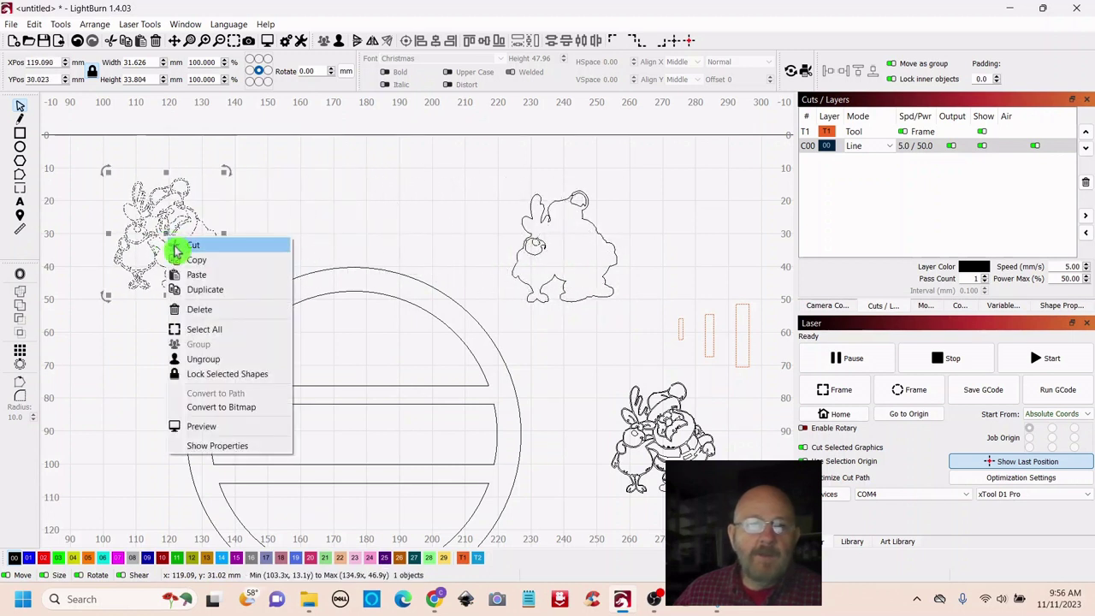
{"action": "left_click", "coordinate": [196, 309]}
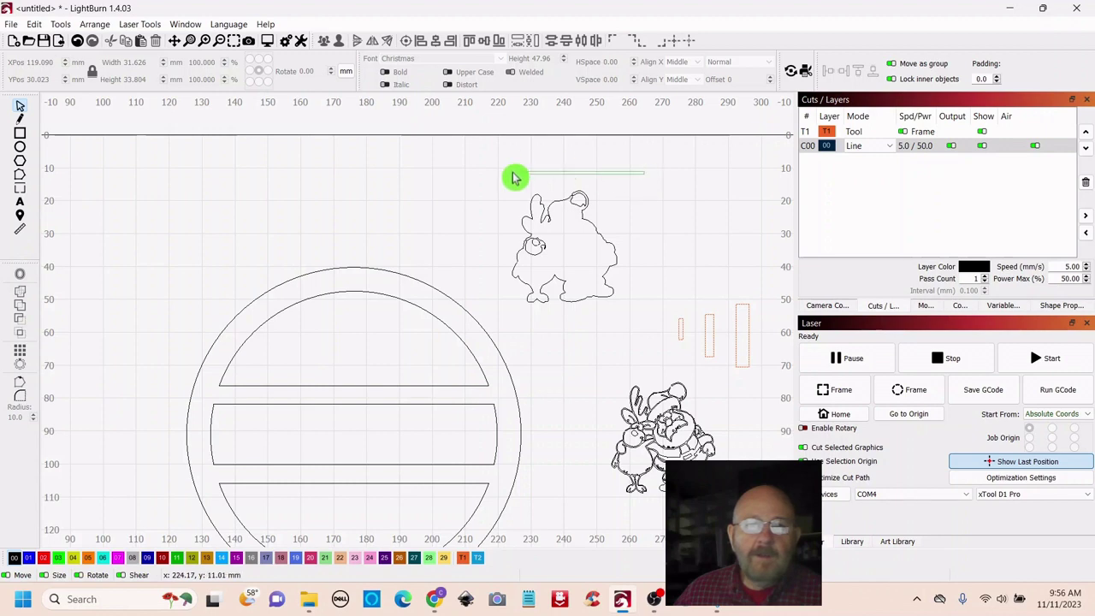
{"action": "left_click_drag", "start_coordinate": [510, 181], "coordinate": [484, 308]}
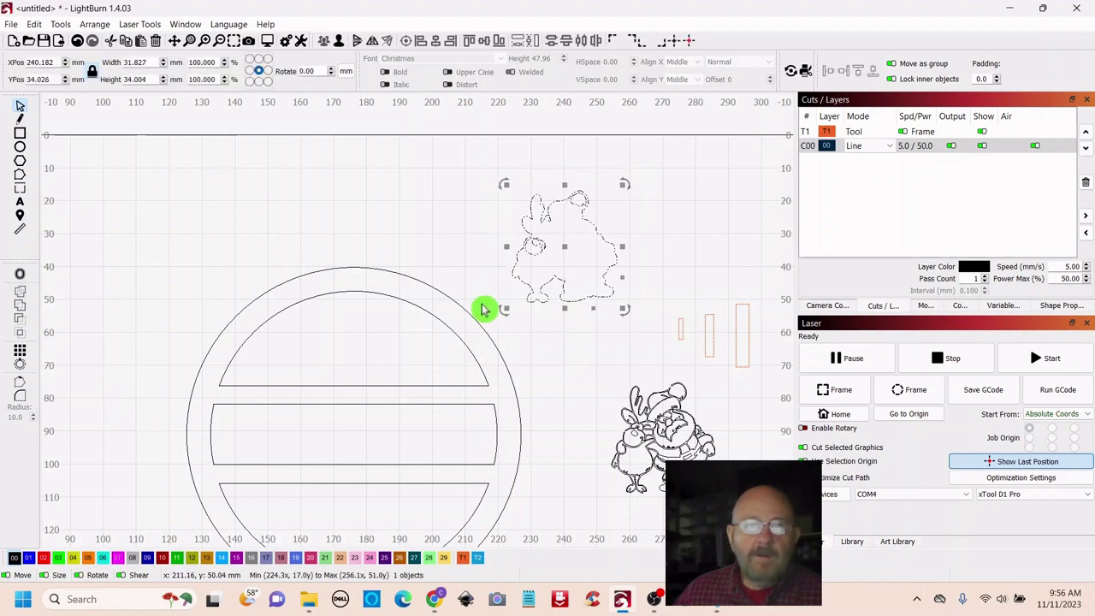
{"action": "left_click", "coordinate": [19, 274]}
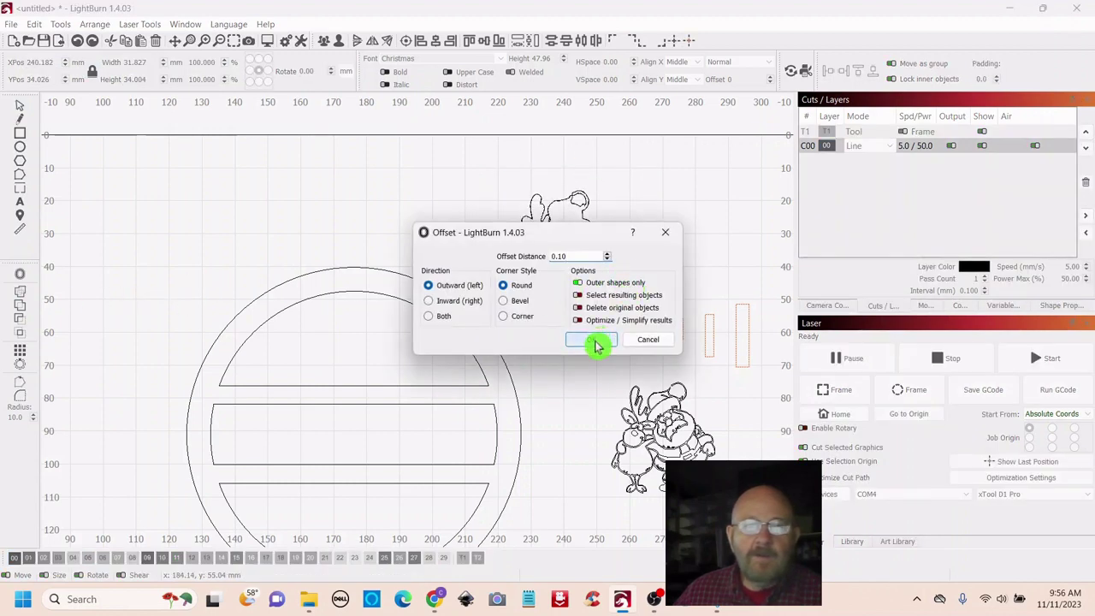
{"action": "left_click", "coordinate": [597, 344]}
{"action": "left_click_drag", "start_coordinate": [565, 257], "coordinate": [169, 234]}
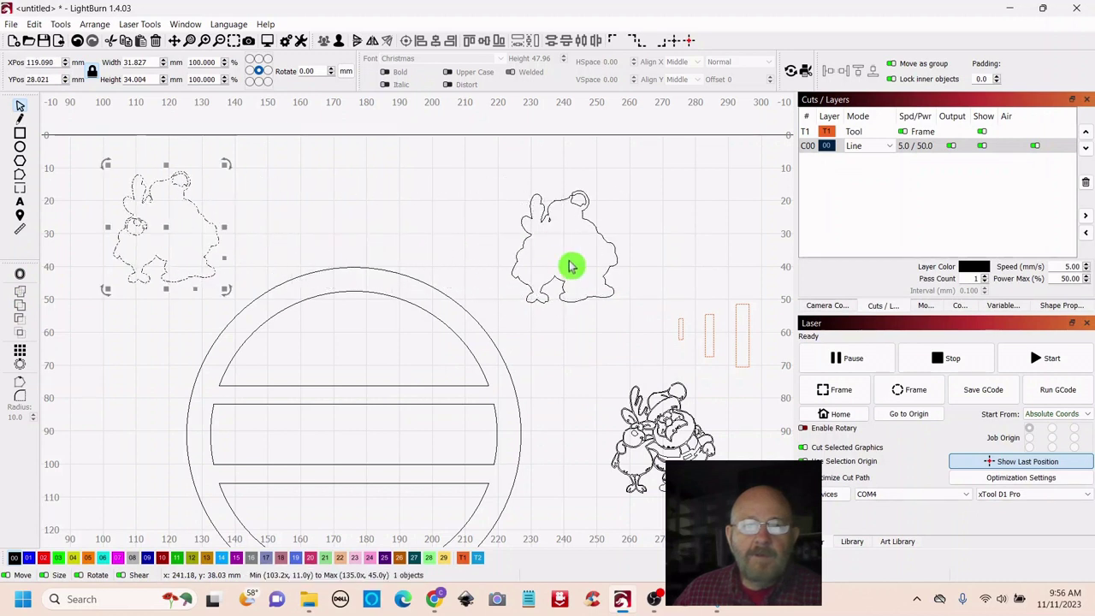
{"action": "right_click", "coordinate": [166, 229]}
{"action": "left_click", "coordinate": [205, 299]}
Delete one more stray offset copy, leaving the plain 32.2 × 34.4 mm silhouette selected
{"action": "left_click_drag", "start_coordinate": [630, 176], "coordinate": [516, 315]}
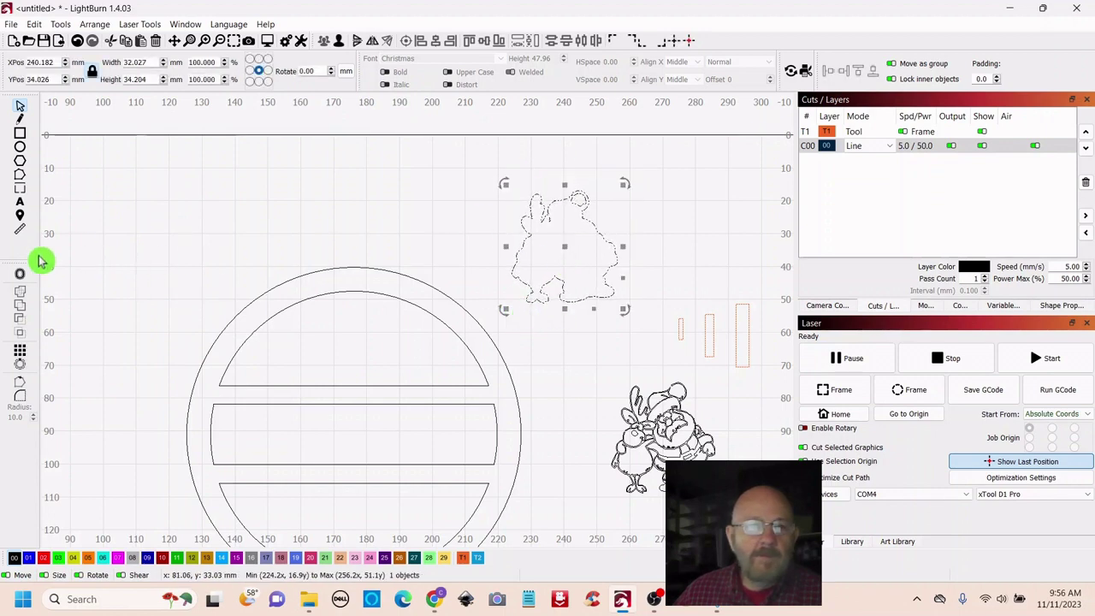
{"action": "left_click", "coordinate": [21, 282]}
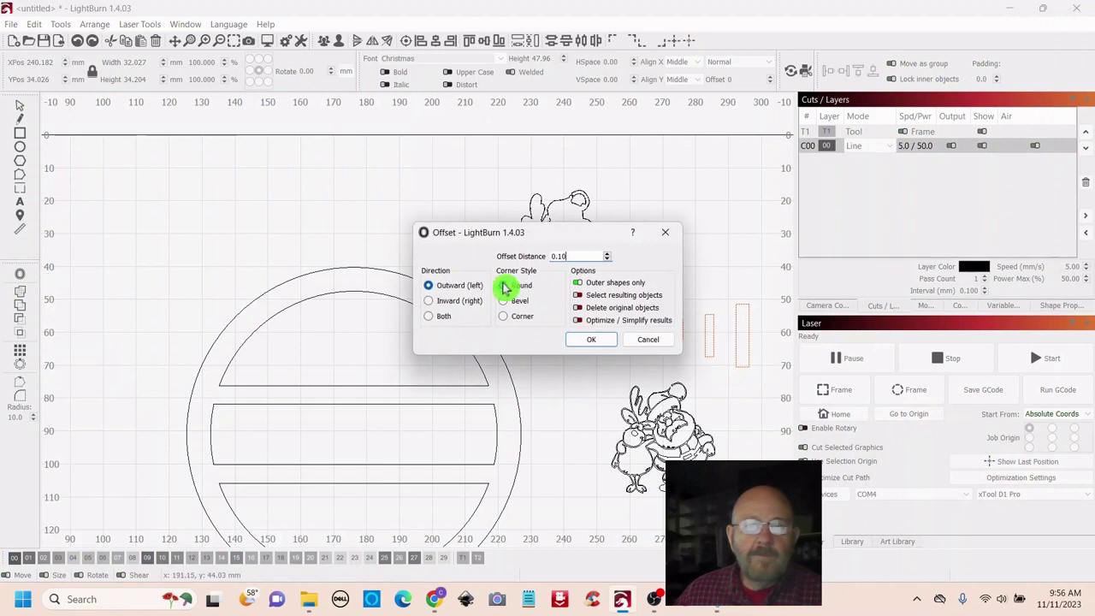
{"action": "left_click", "coordinate": [587, 343]}
{"action": "left_click_drag", "start_coordinate": [570, 274], "coordinate": [133, 251]}
{"action": "right_click", "coordinate": [153, 246]}
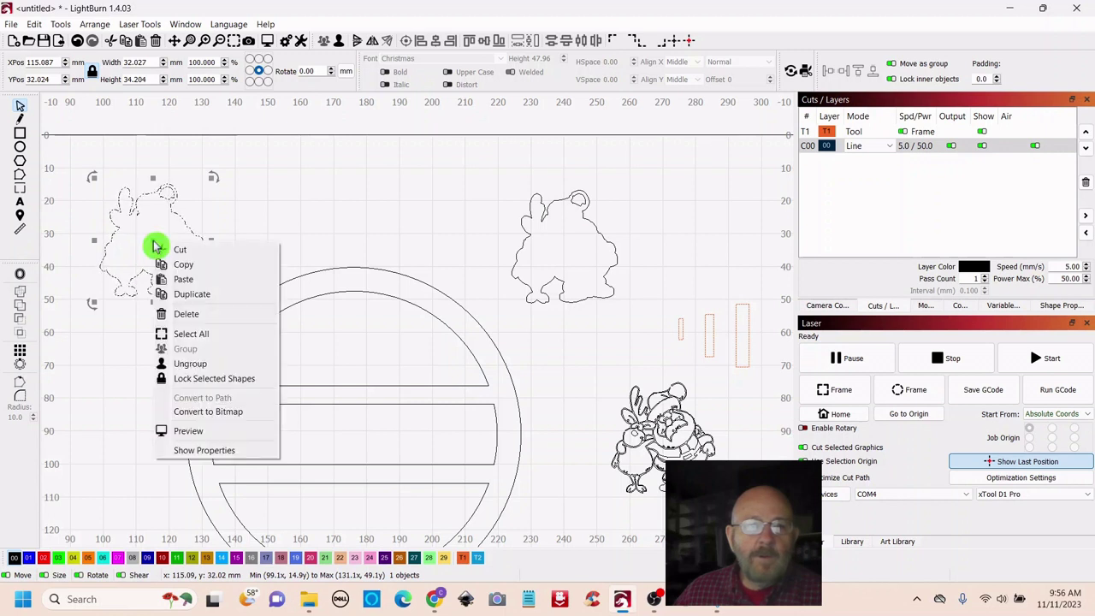
{"action": "left_click", "coordinate": [176, 315]}
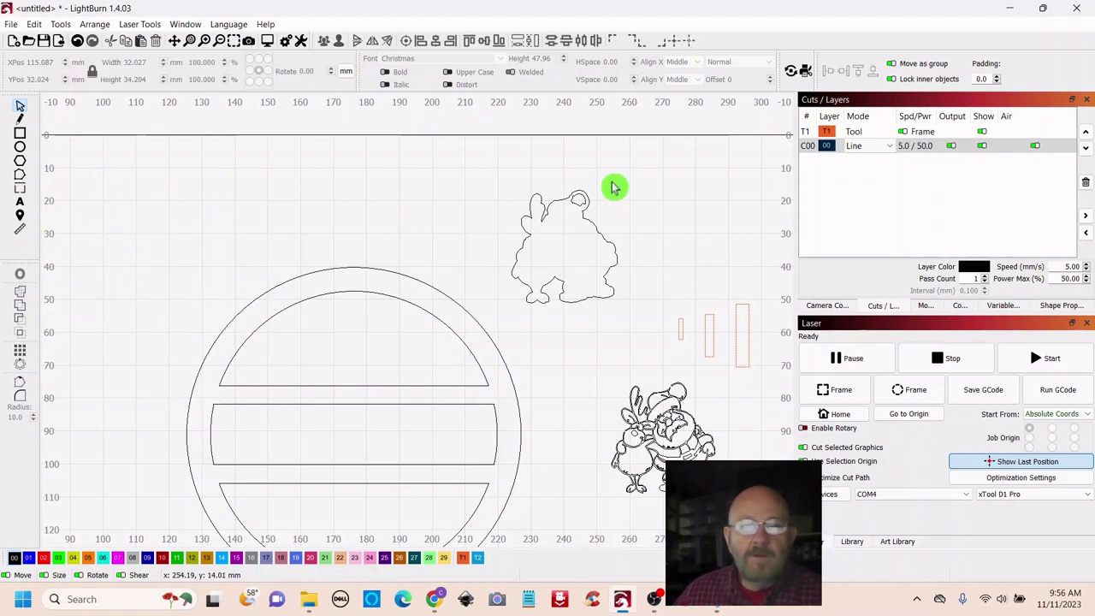
{"action": "left_click_drag", "start_coordinate": [613, 183], "coordinate": [511, 308]}
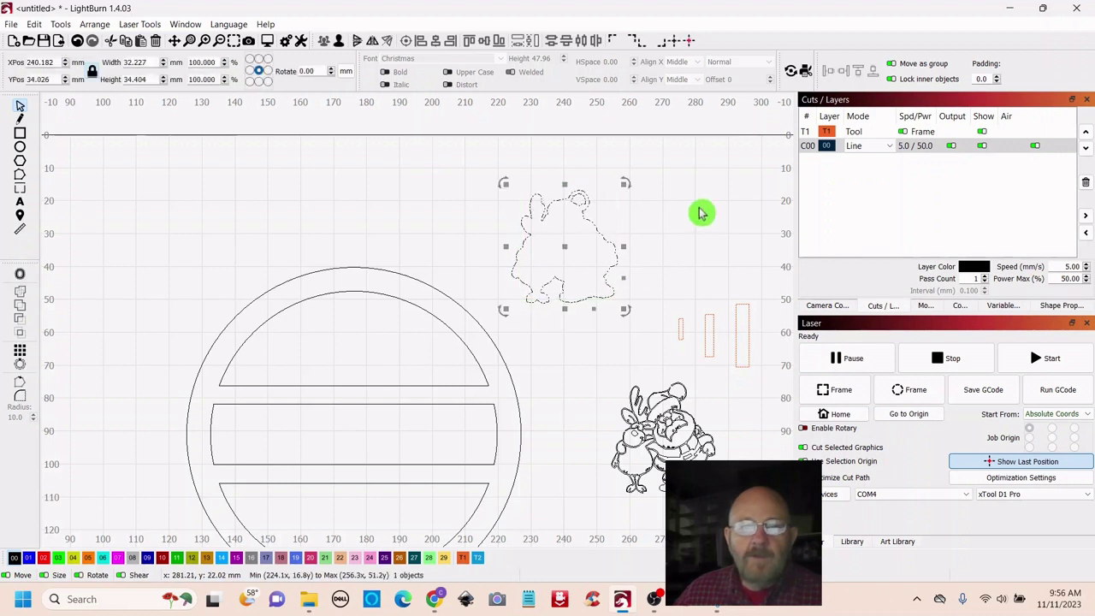
Ungroup the bunny silhouette and delete the small 4.3 × 3.6 mm circle on its head
{"action": "right_click", "coordinate": [566, 248]}
{"action": "left_click", "coordinate": [592, 369]}
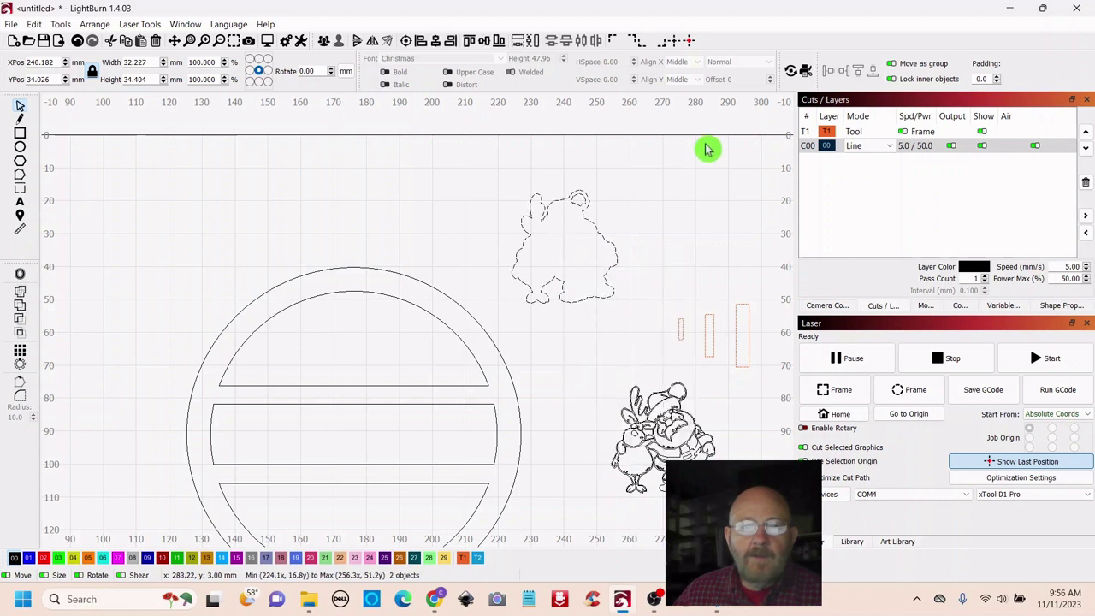
{"action": "left_click", "coordinate": [707, 146]}
{"action": "left_click", "coordinate": [579, 200]}
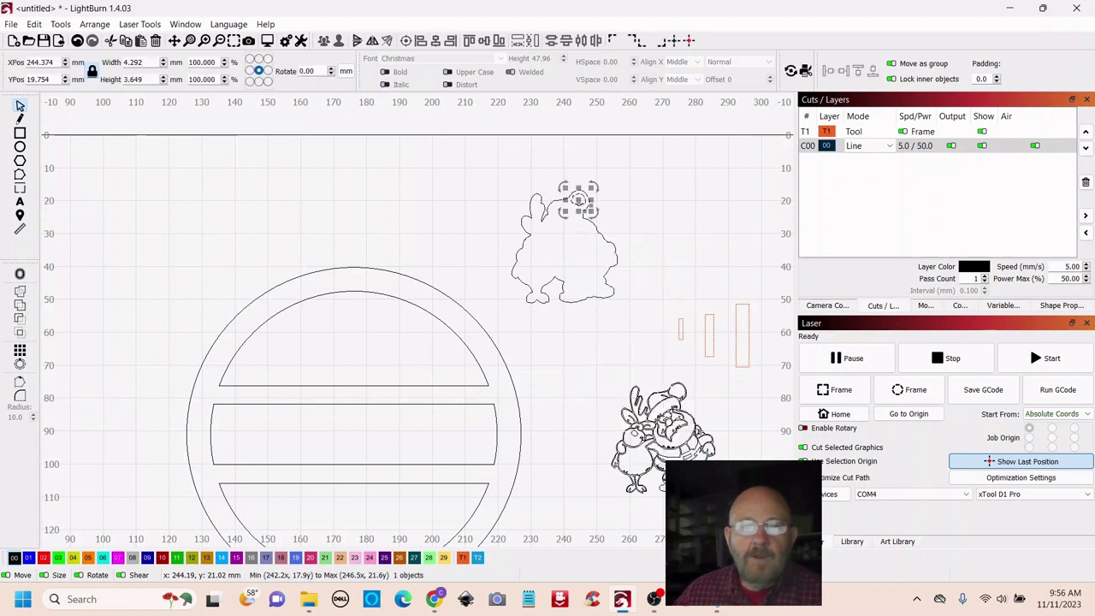
{"action": "right_click", "coordinate": [578, 201]}
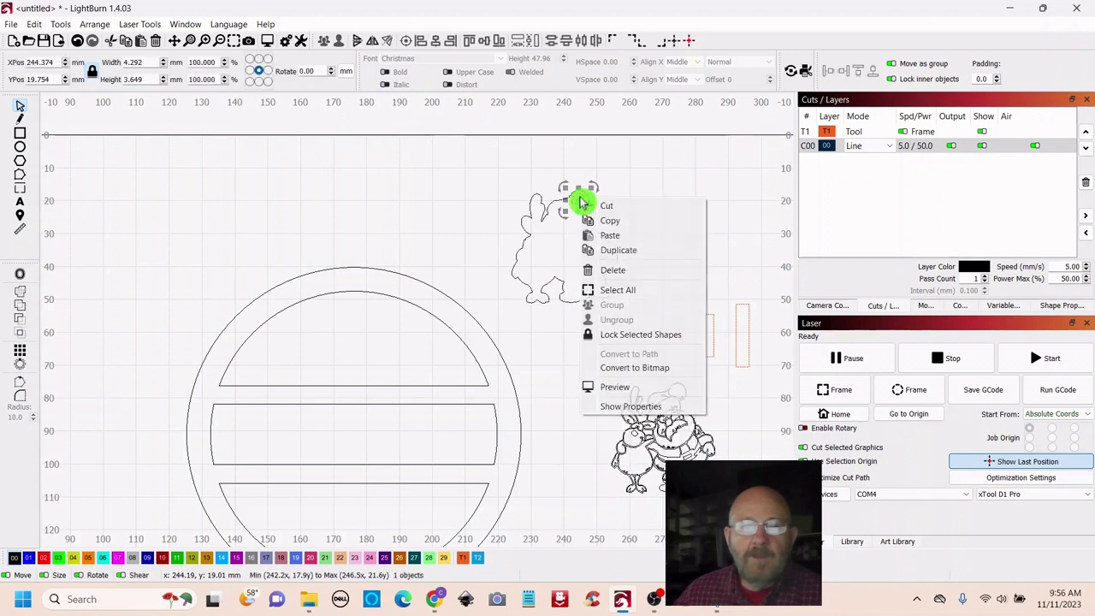
{"action": "left_click", "coordinate": [615, 267]}
{"action": "scroll", "coordinate": [603, 234], "scroll_direction": "up", "scroll_amount": 4}
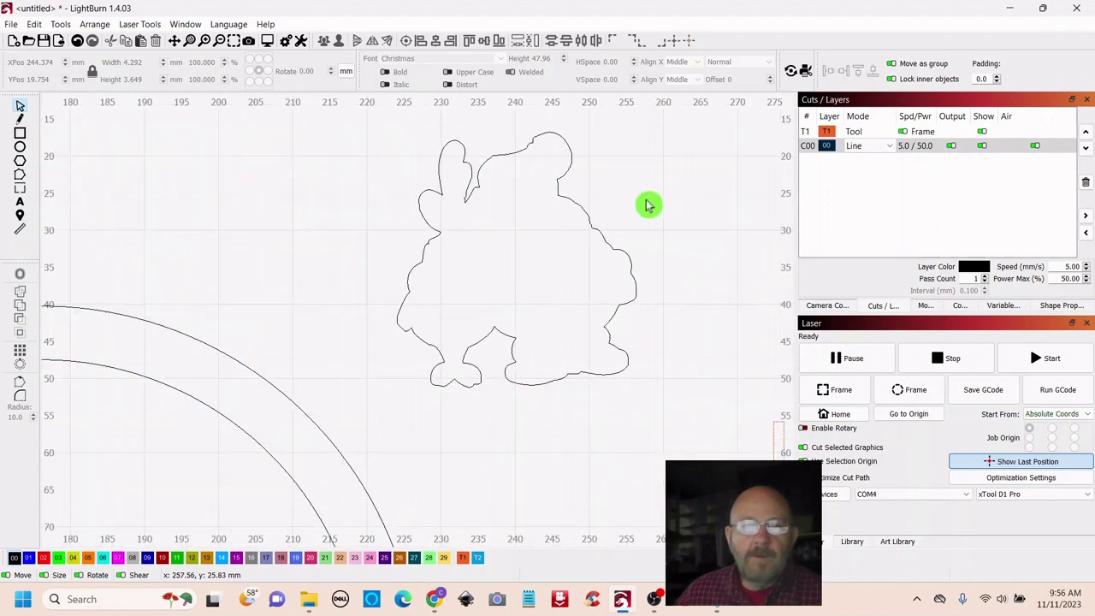
{"action": "scroll", "coordinate": [648, 233], "scroll_direction": "down", "scroll_amount": 3}
{"action": "scroll", "coordinate": [684, 210], "scroll_direction": "down", "scroll_amount": 1}
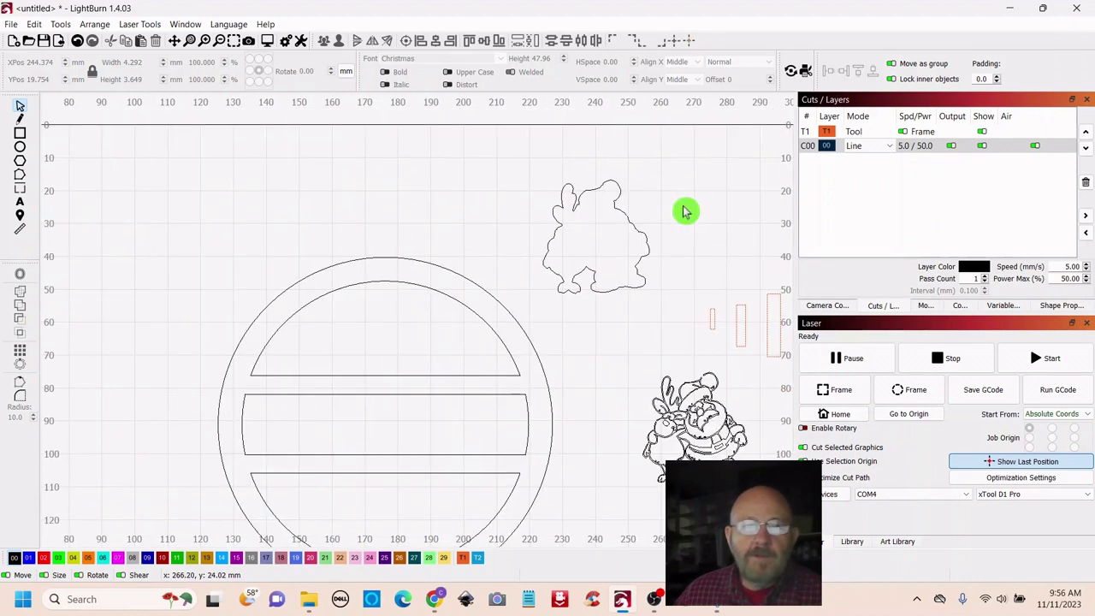
{"action": "left_click_drag", "start_coordinate": [684, 210], "coordinate": [622, 188]}
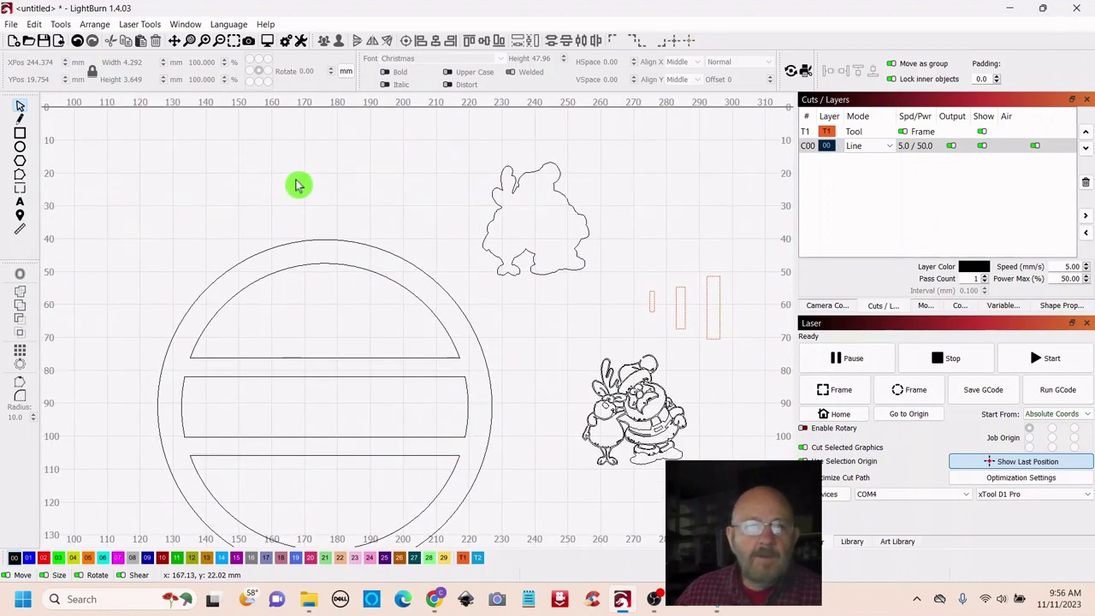
{"action": "scroll", "coordinate": [385, 197], "scroll_direction": "down", "scroll_amount": 1}
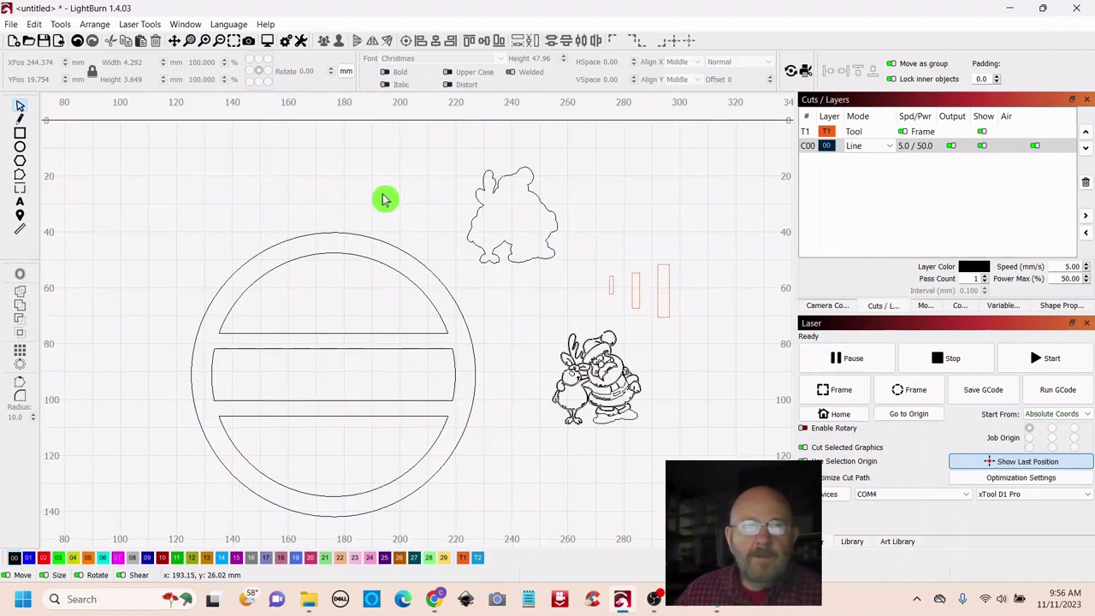
Move the bunny silhouette into the top of the ring
{"action": "left_click", "coordinate": [512, 198]}
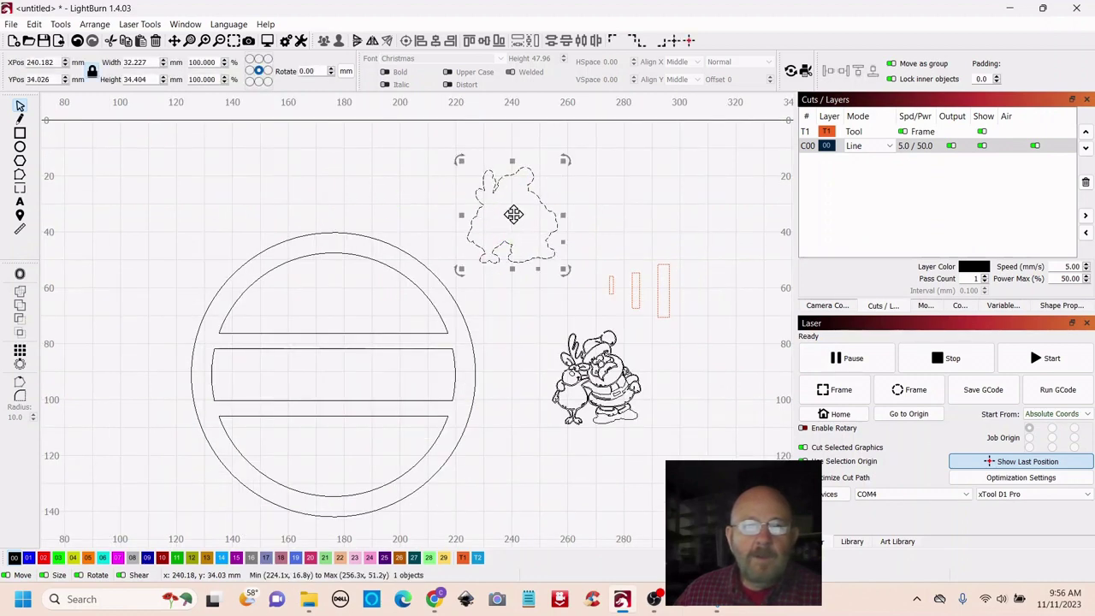
{"action": "left_click_drag", "start_coordinate": [505, 221], "coordinate": [369, 291]}
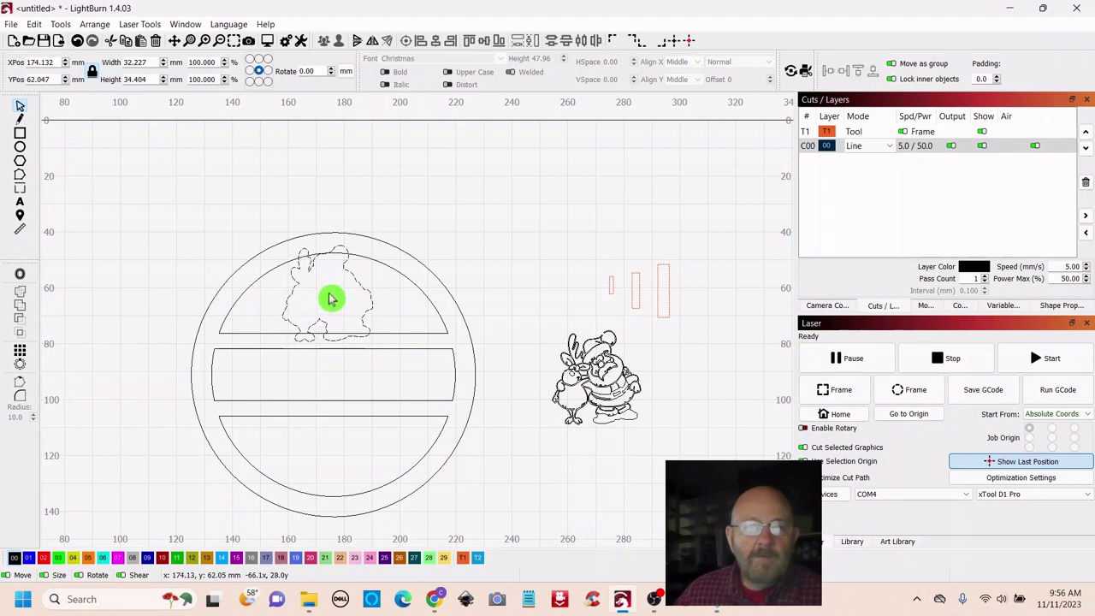
{"action": "left_click_drag", "start_coordinate": [332, 298], "coordinate": [332, 299]}
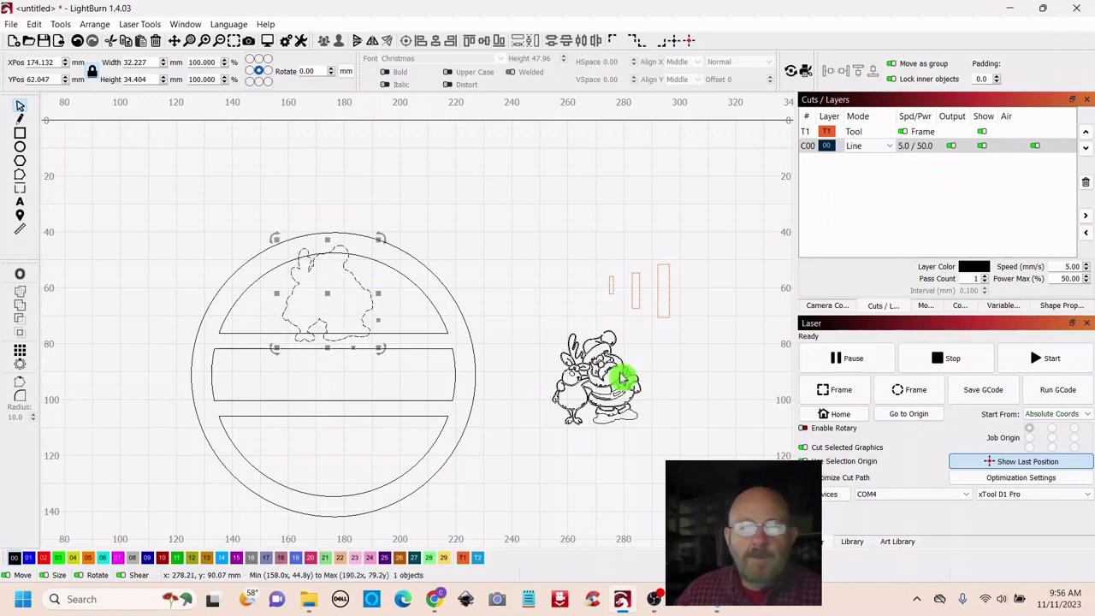
{"action": "scroll", "coordinate": [621, 378], "scroll_direction": "up", "scroll_amount": 2}
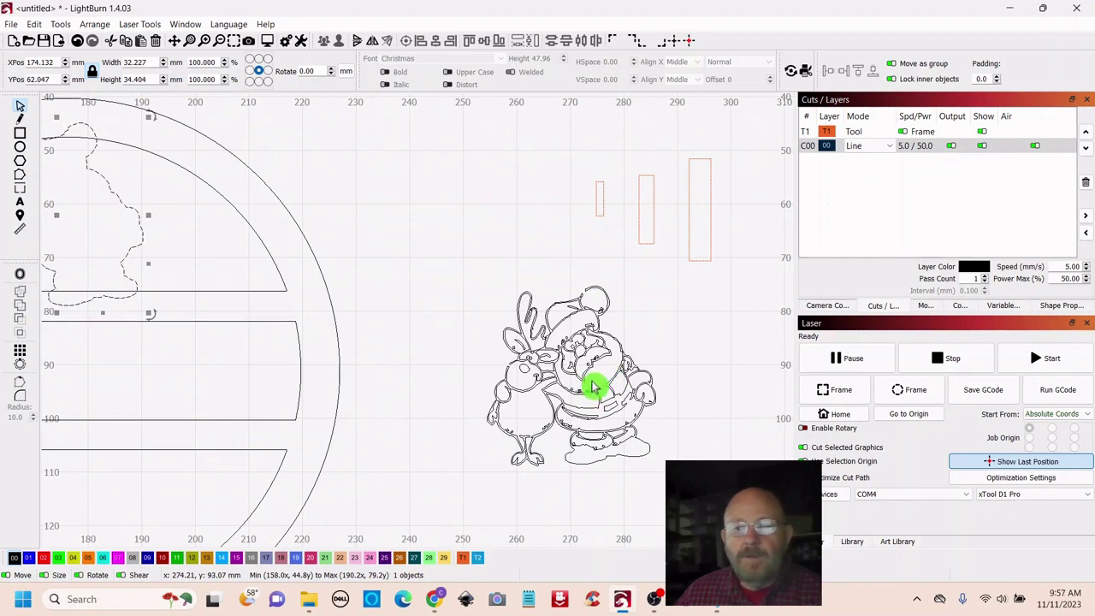
{"action": "scroll", "coordinate": [593, 387], "scroll_direction": "down", "scroll_amount": 2}
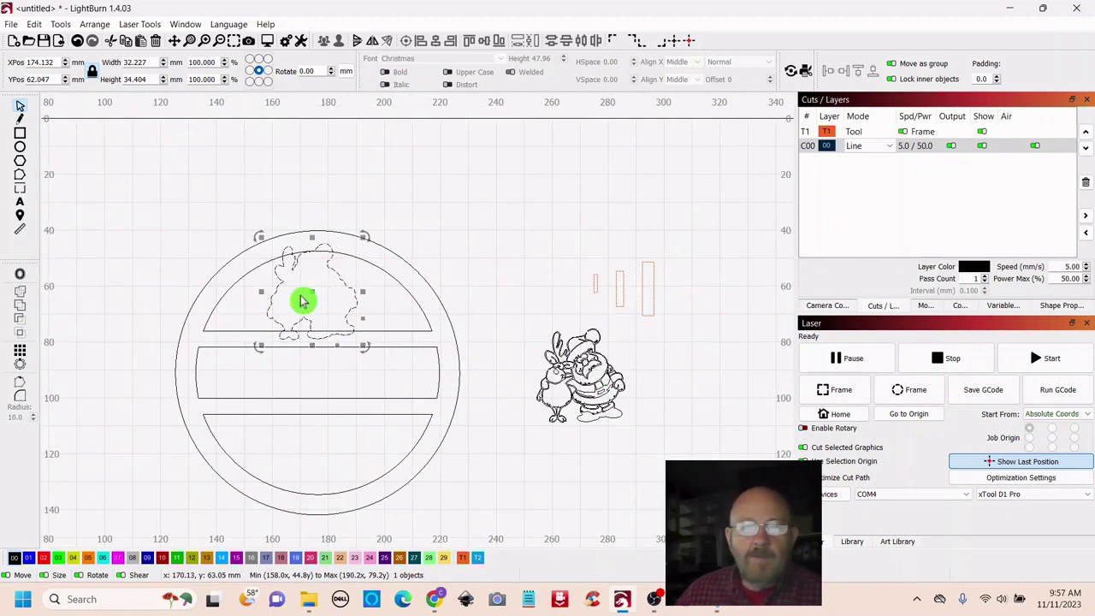
Boolean-union the bunny silhouette with the ring outline into one shape
{"action": "left_click", "coordinate": [412, 283], "text": "shift"}
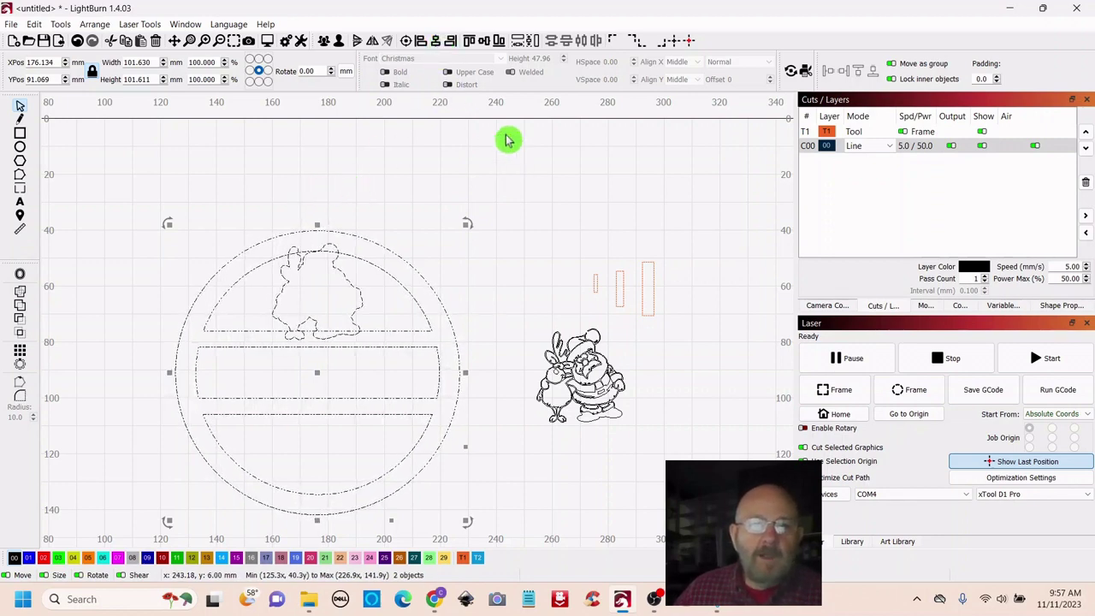
{"action": "left_click", "coordinate": [597, 177]}
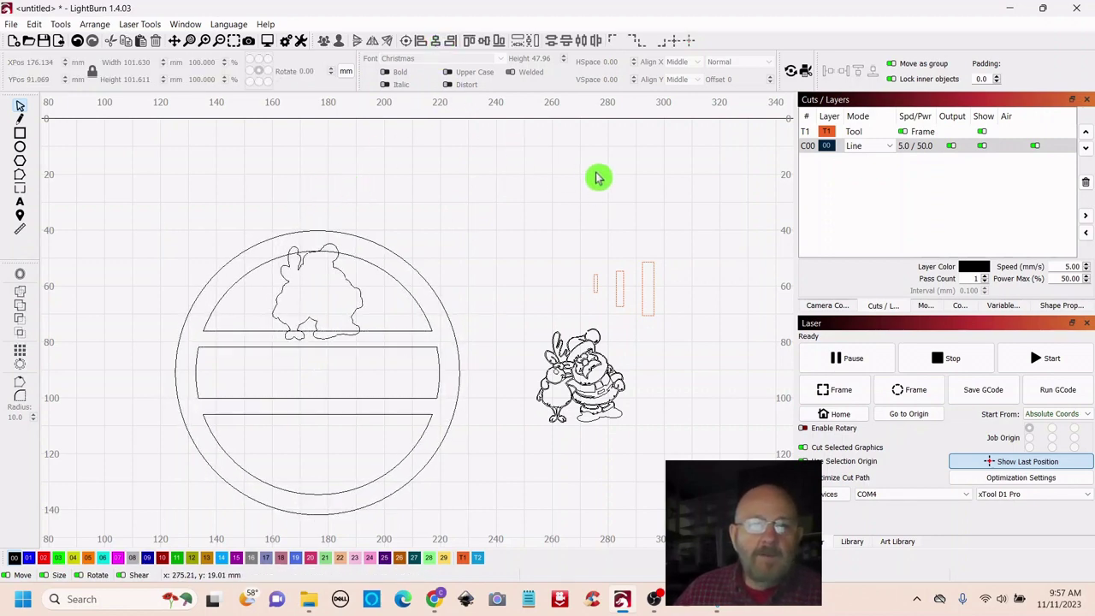
{"action": "left_click", "coordinate": [364, 284]}
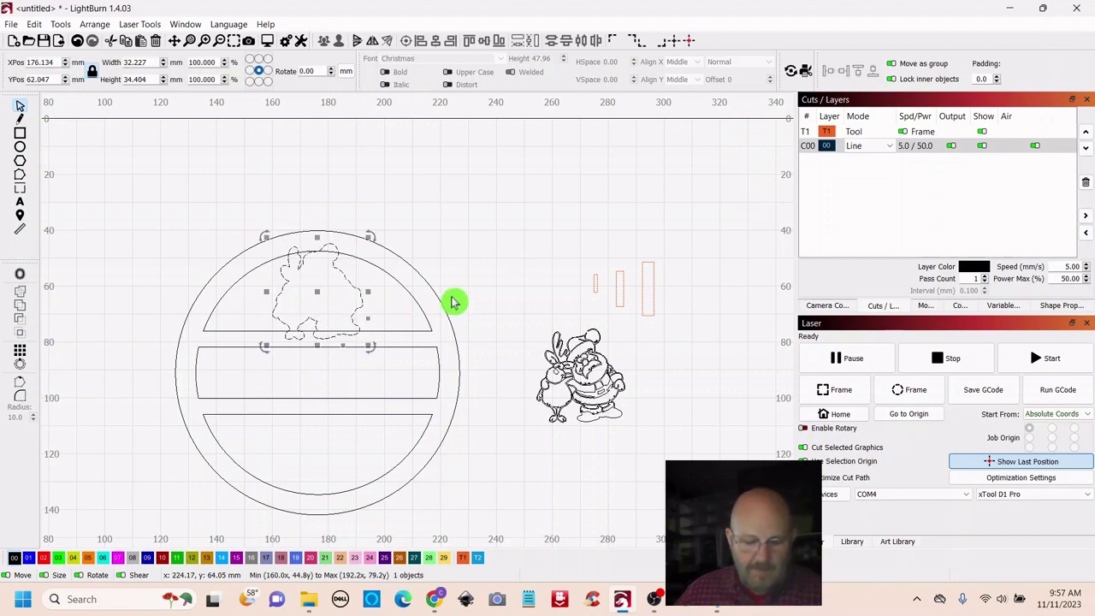
{"action": "left_click", "coordinate": [454, 301], "text": "shift"}
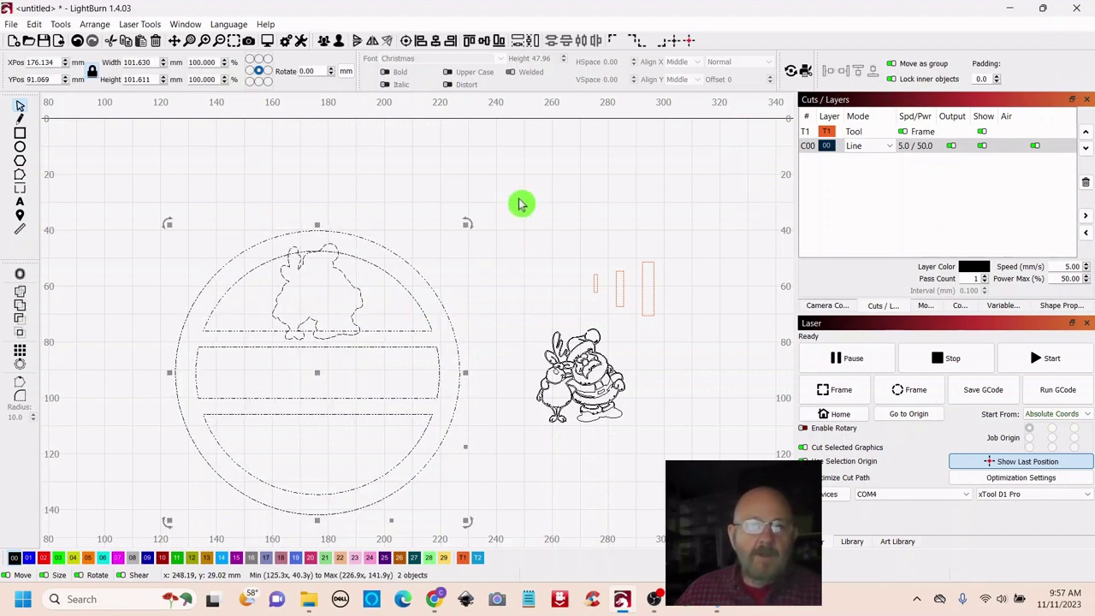
{"action": "left_click", "coordinate": [21, 312]}
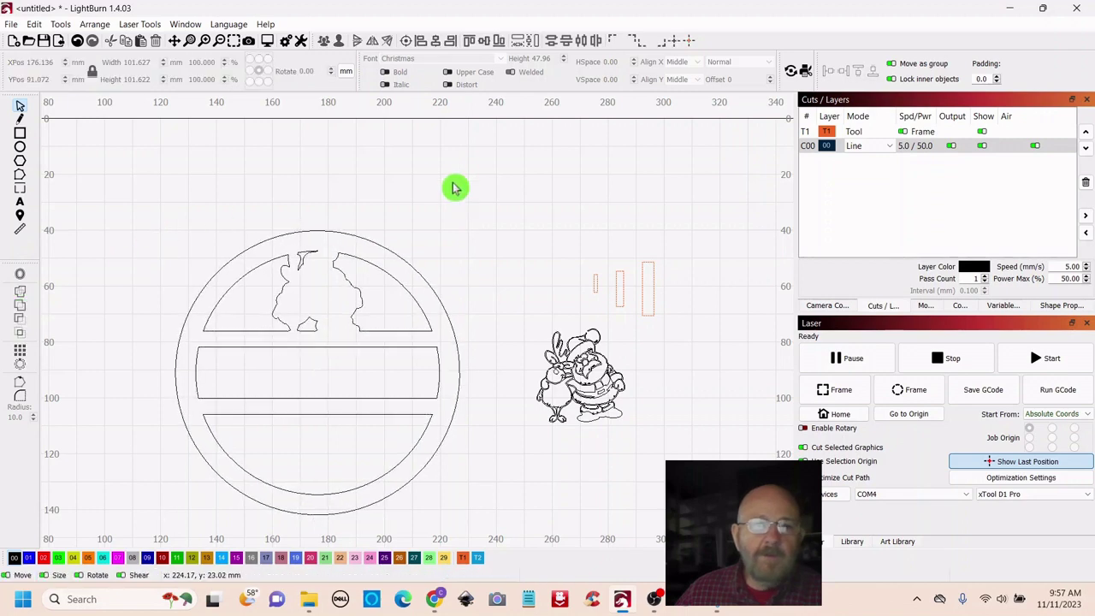
Put the Santa and reindeer artwork on the green Score-Letter layer over the ring's top
{"action": "left_click", "coordinate": [541, 415]}
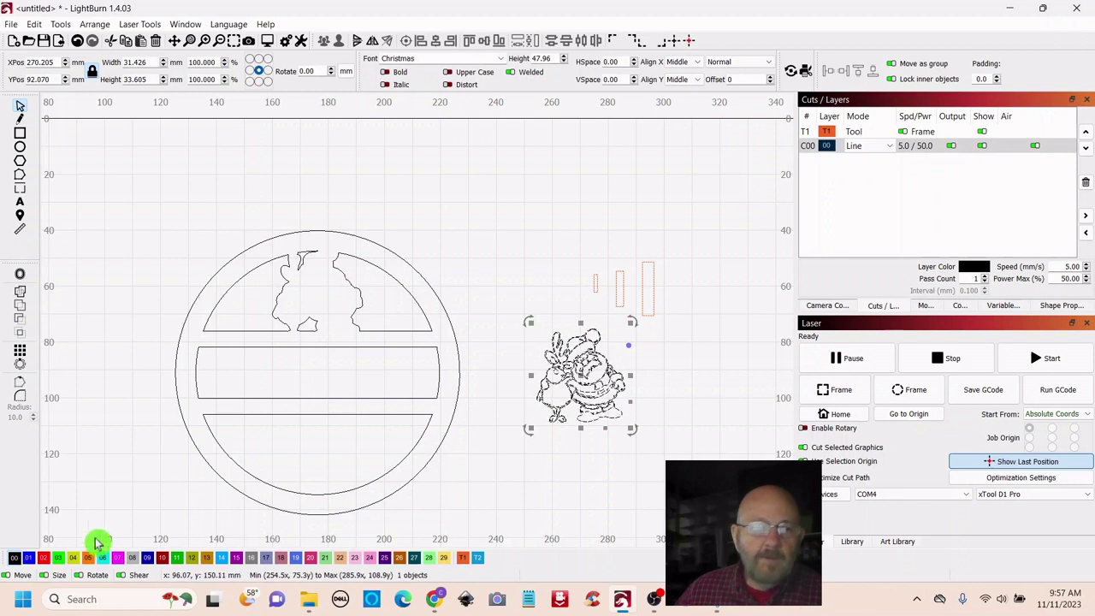
{"action": "left_click", "coordinate": [59, 558]}
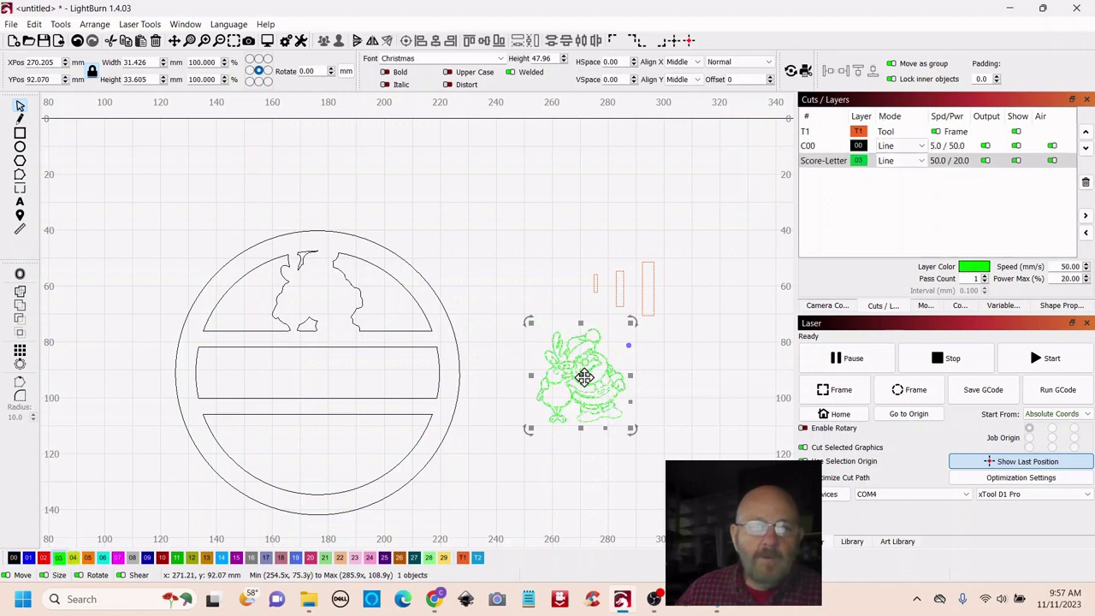
{"action": "left_click_drag", "start_coordinate": [582, 376], "coordinate": [318, 297]}
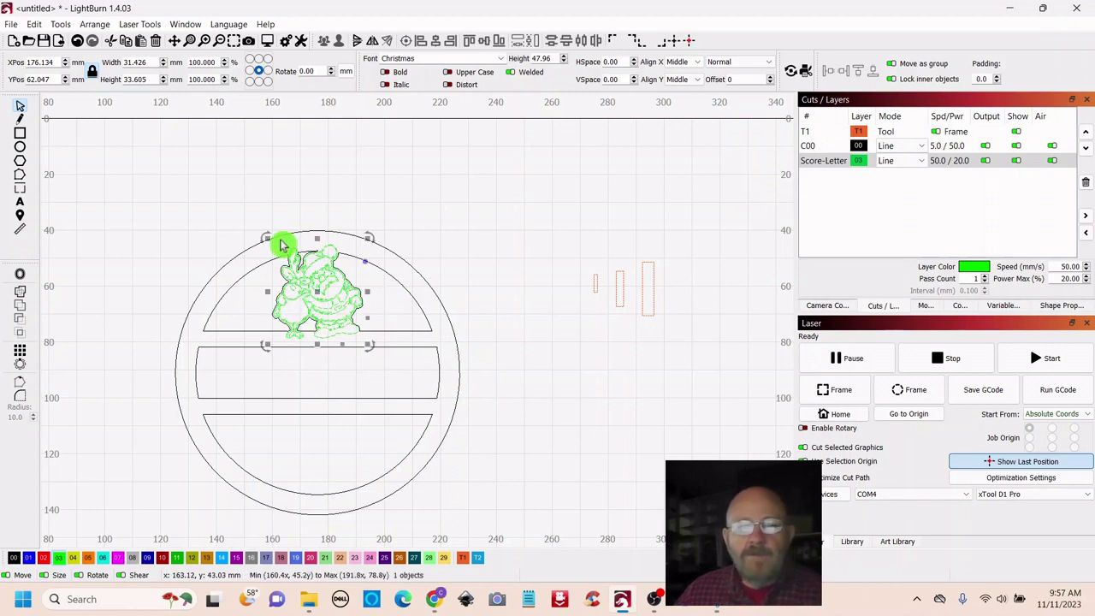
{"action": "scroll", "coordinate": [566, 369], "scroll_direction": "up", "scroll_amount": 5}
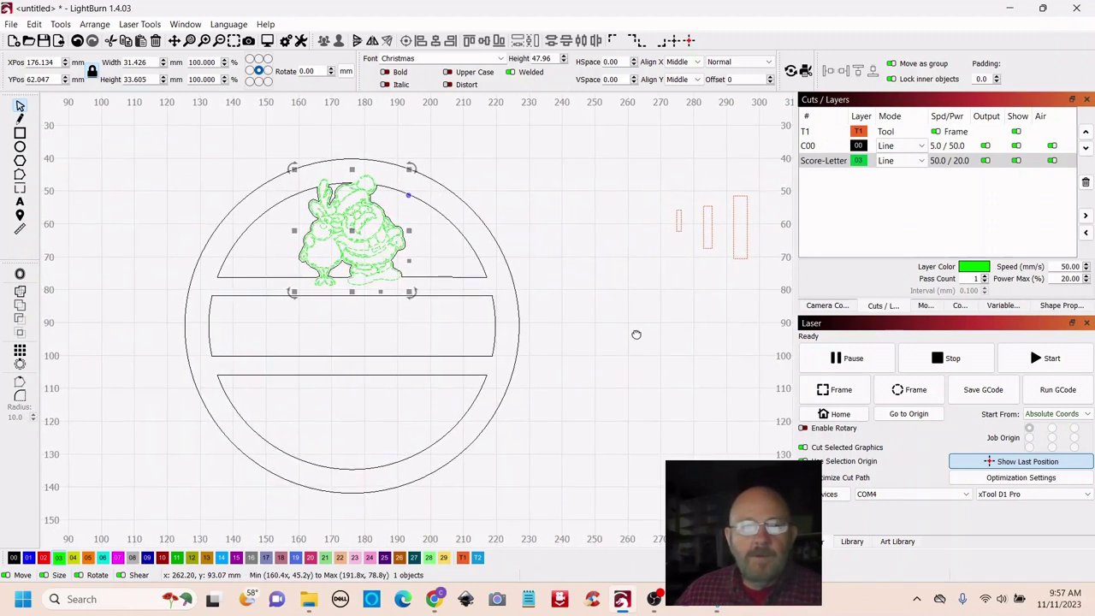
{"action": "scroll", "coordinate": [640, 340], "scroll_direction": "down", "scroll_amount": 1}
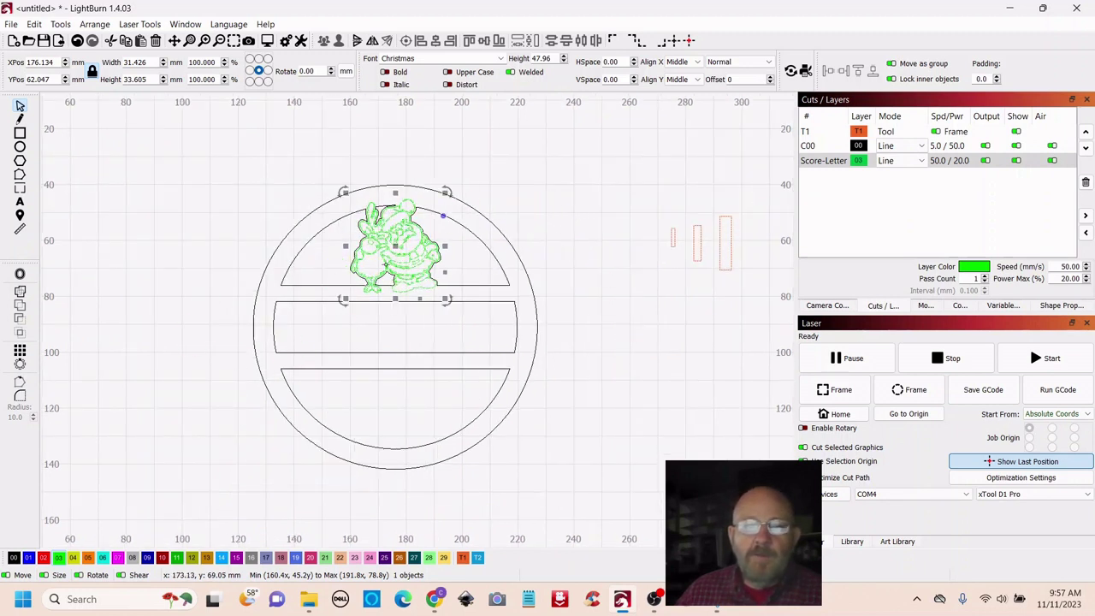
Move the green Santa artwork off to the left of the ring
{"action": "left_click", "coordinate": [524, 293]}
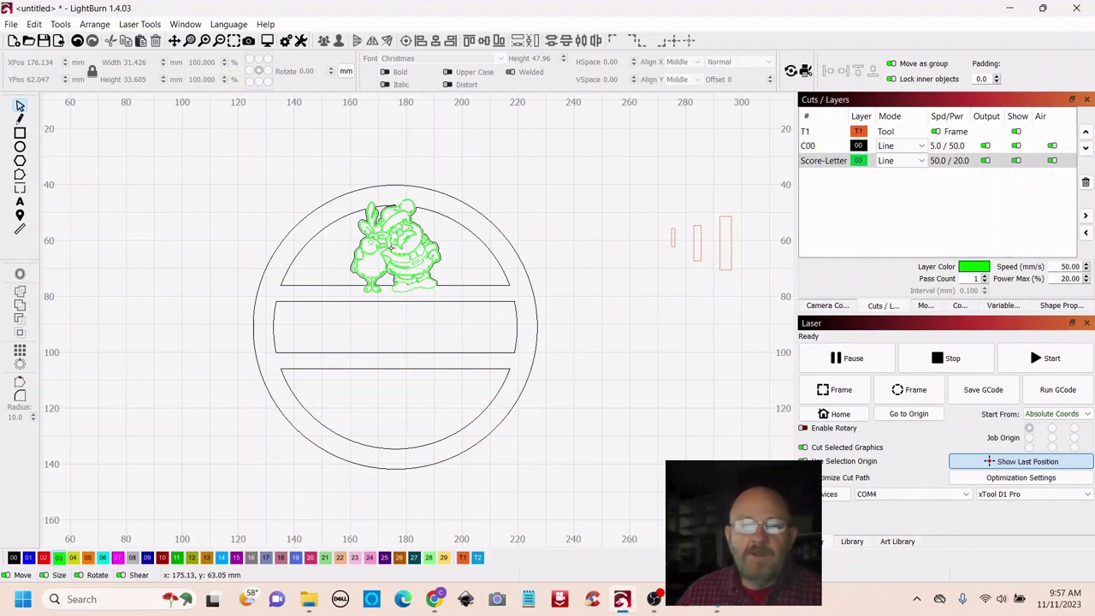
{"action": "left_click", "coordinate": [392, 248]}
{"action": "left_click_drag", "start_coordinate": [392, 247], "coordinate": [163, 239]}
Recentre the view and check the welded ring with its Santa-shaped opening
{"action": "left_click", "coordinate": [633, 383]}
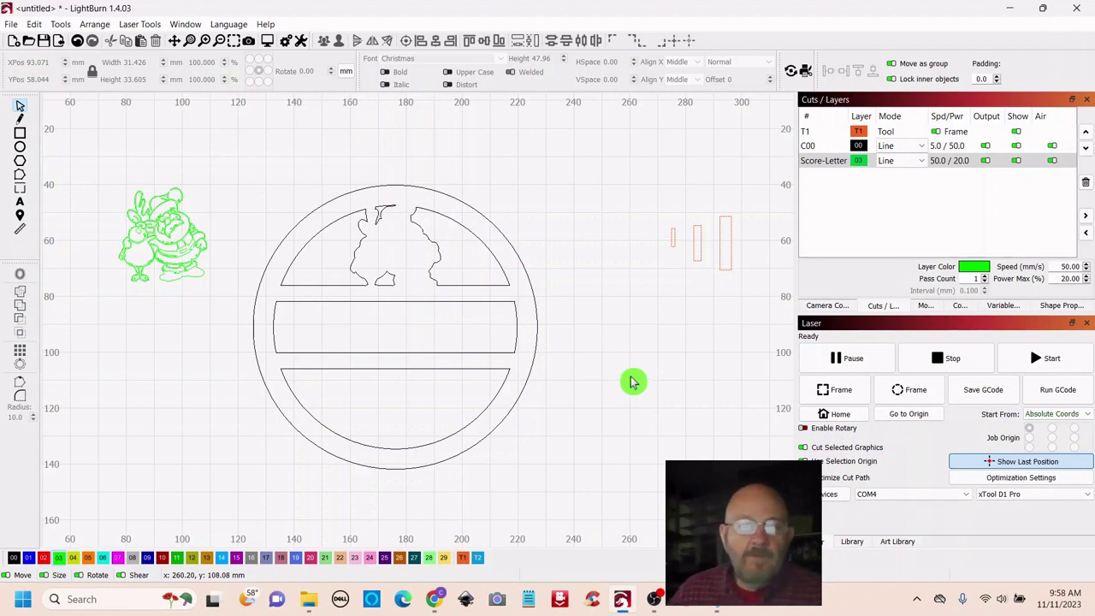
{"action": "scroll", "coordinate": [633, 381], "scroll_direction": "down", "scroll_amount": 2}
{"action": "scroll", "coordinate": [633, 382], "scroll_direction": "up", "scroll_amount": 1}
{"action": "left_click_drag", "start_coordinate": [639, 403], "coordinate": [603, 364]}
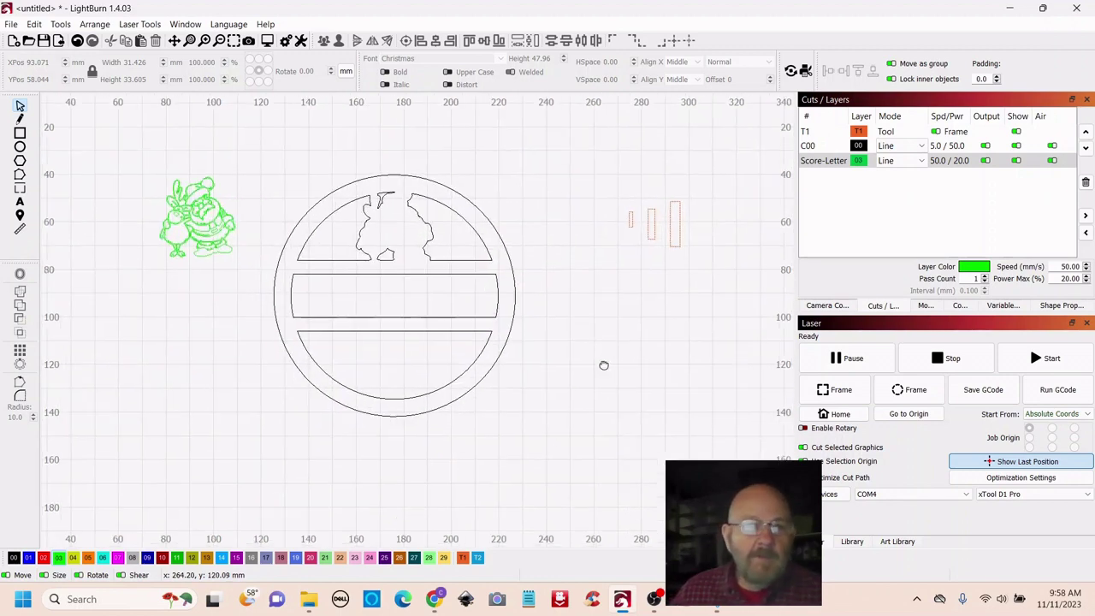
{"action": "left_click", "coordinate": [605, 369]}
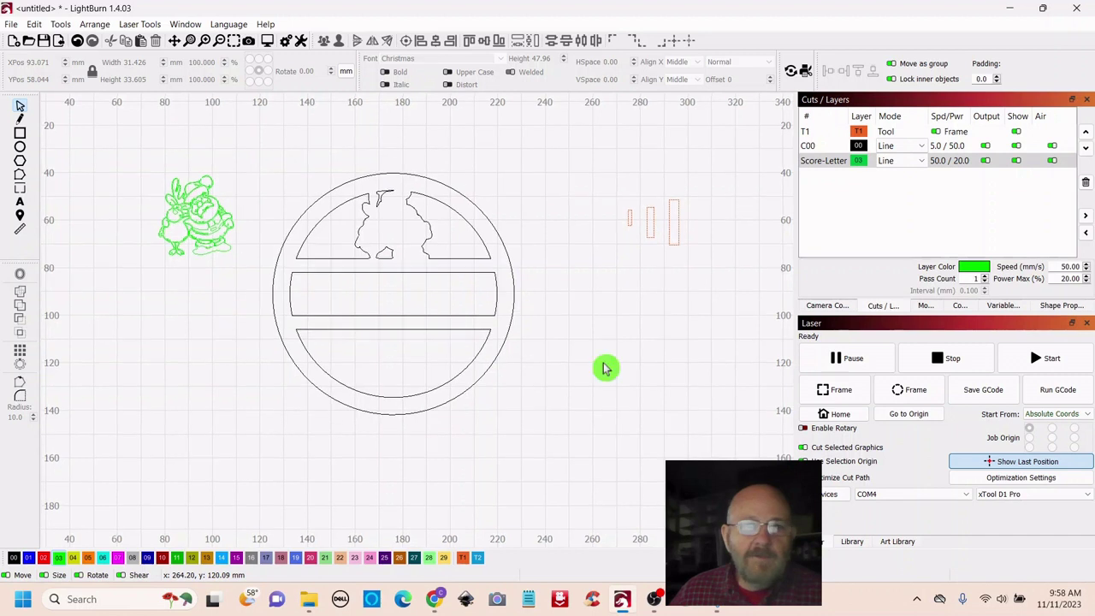
{"action": "left_click", "coordinate": [631, 218]}
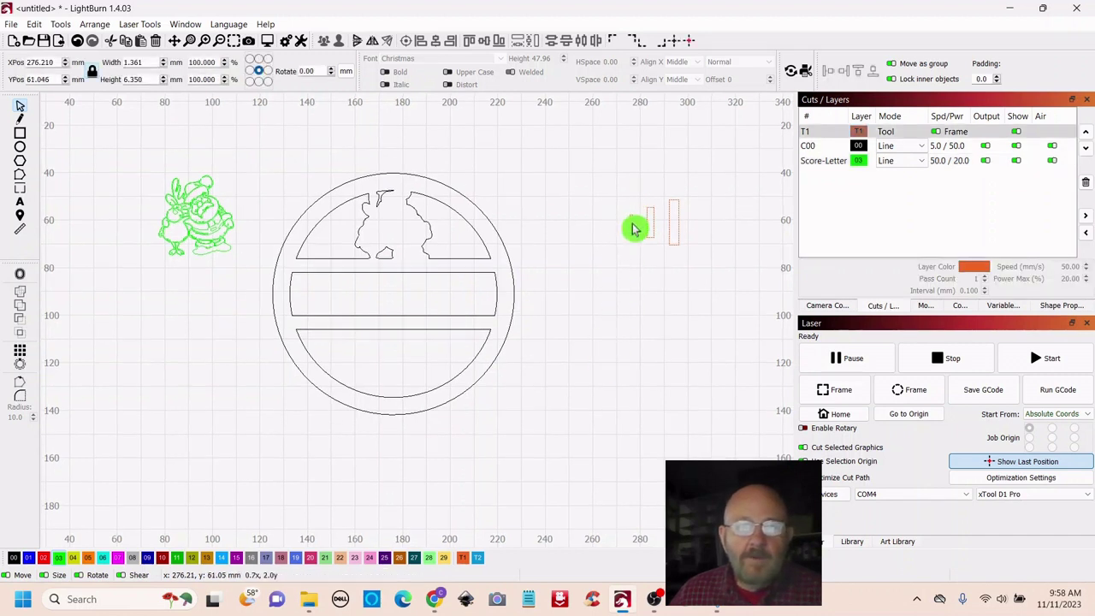
{"action": "left_click", "coordinate": [595, 343]}
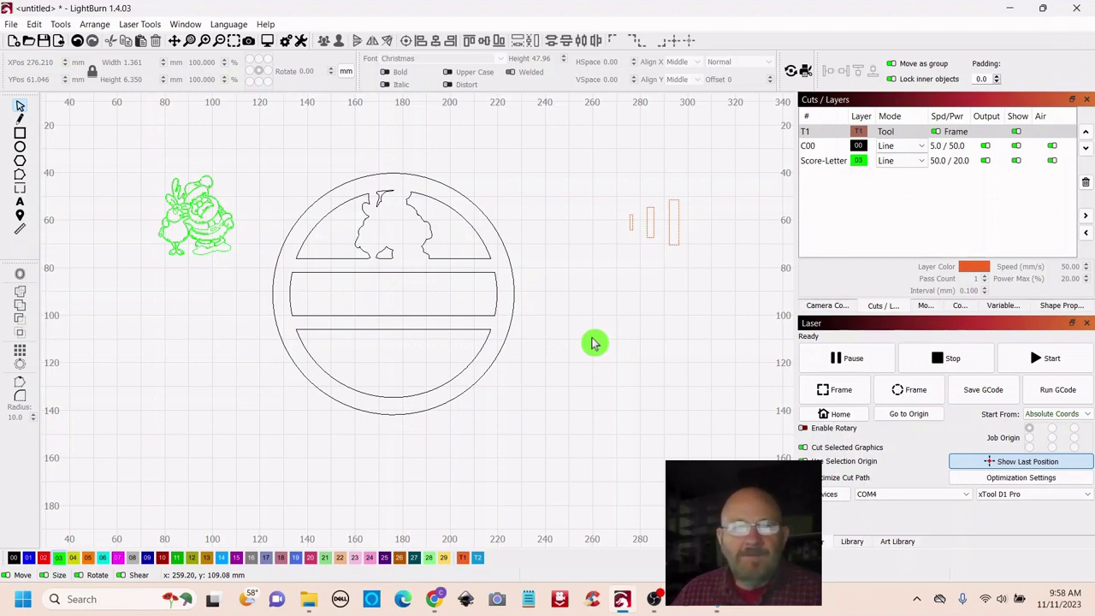
{"action": "scroll", "coordinate": [594, 343], "scroll_direction": "up", "scroll_amount": 1}
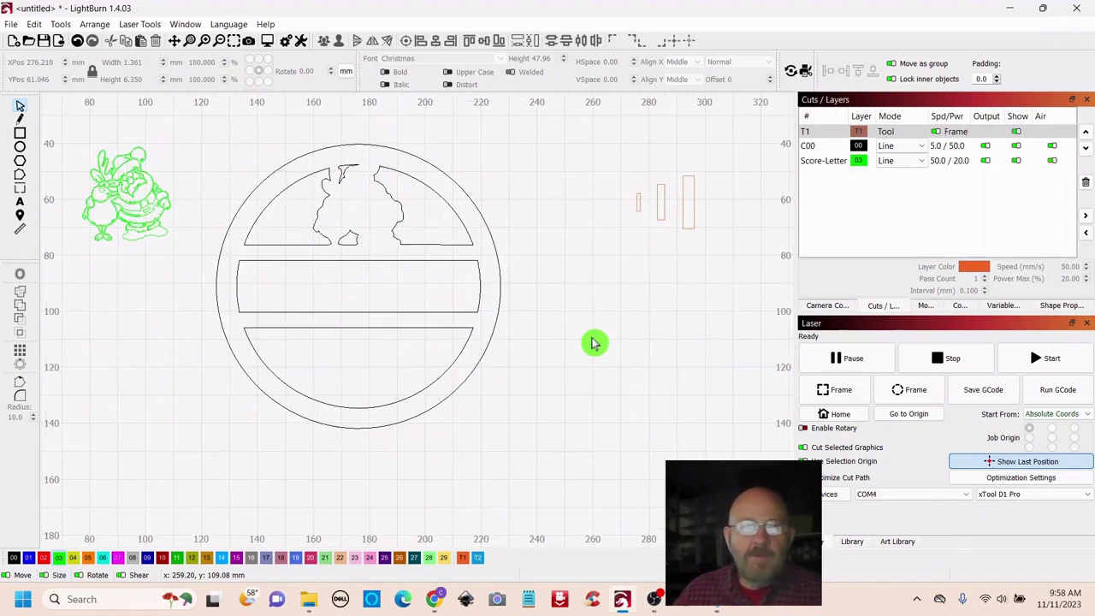
{"action": "scroll", "coordinate": [638, 371], "scroll_direction": "down", "scroll_amount": 1}
{"action": "scroll", "coordinate": [636, 367], "scroll_direction": "up", "scroll_amount": 1}
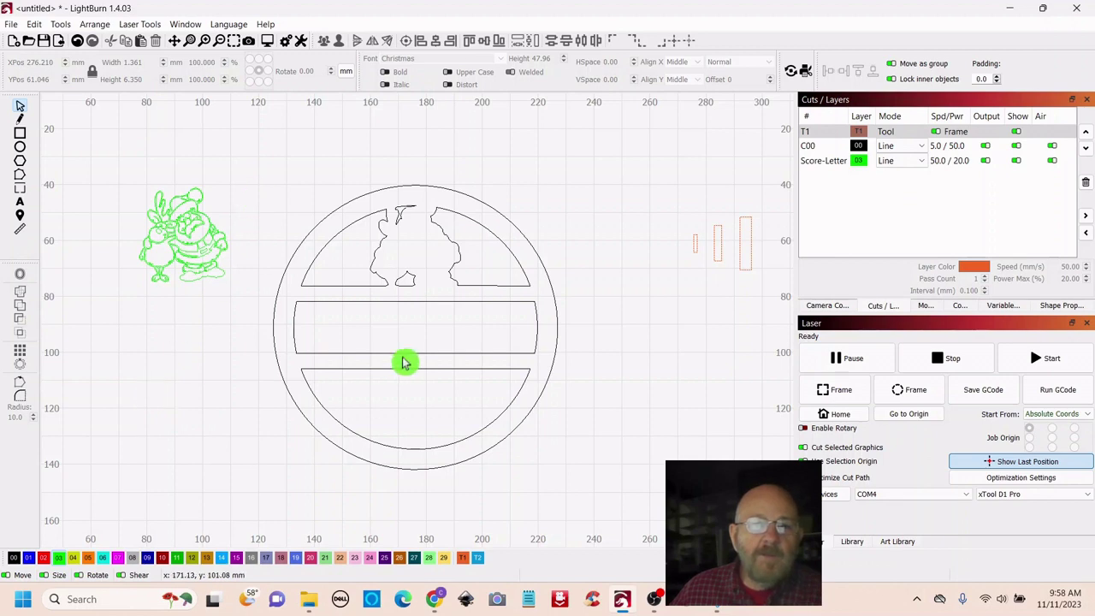
Import the Christmas_sled.svg design
{"action": "left_click", "coordinate": [58, 41]}
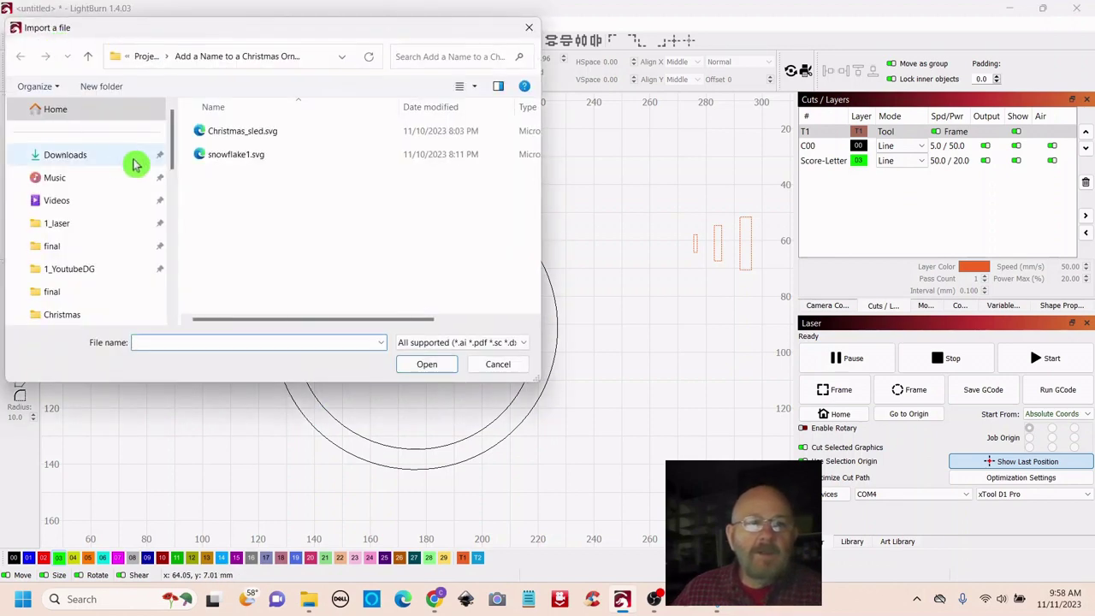
{"action": "double_click", "coordinate": [238, 133]}
{"action": "scroll", "coordinate": [414, 235], "scroll_direction": "down", "scroll_amount": 5}
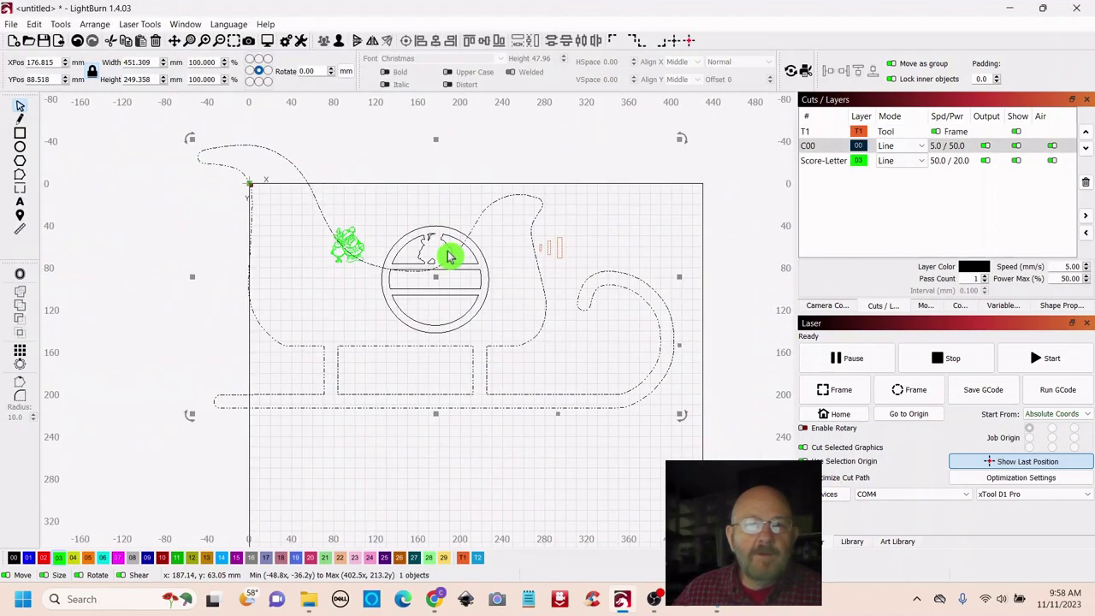
{"action": "scroll", "coordinate": [505, 468], "scroll_direction": "up", "scroll_amount": 1}
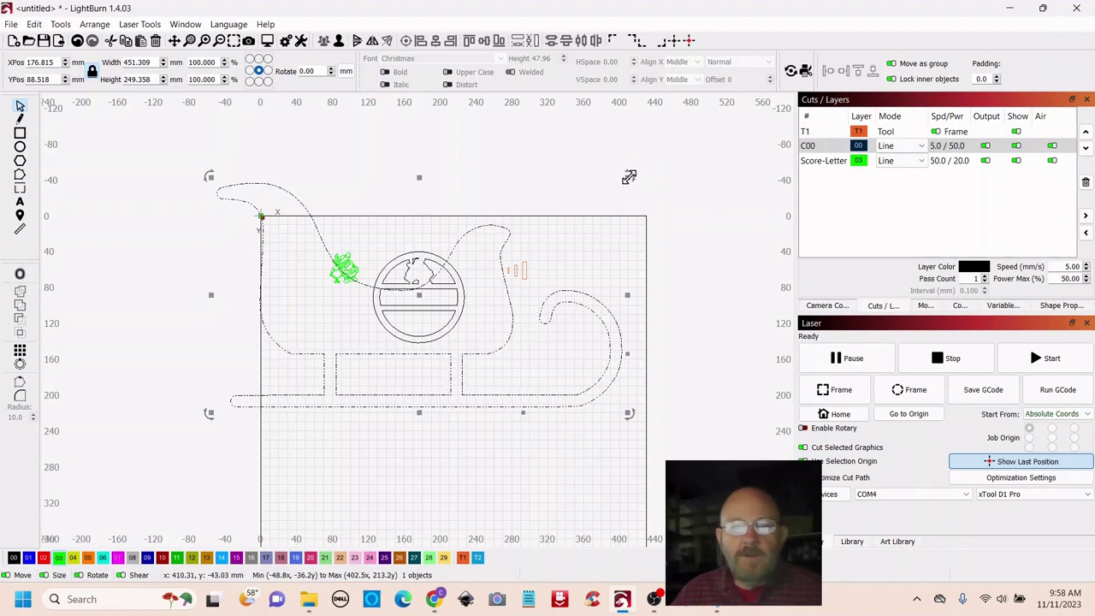
Shrink the sled to about 45.9 × 25.4 mm and place it in the ring's lower band
{"action": "left_click_drag", "start_coordinate": [629, 179], "coordinate": [291, 355]}
{"action": "left_click", "coordinate": [269, 386]}
{"action": "left_click_drag", "start_coordinate": [259, 387], "coordinate": [425, 398]}
{"action": "scroll", "coordinate": [522, 377], "scroll_direction": "up", "scroll_amount": 5}
{"action": "left_click_drag", "start_coordinate": [519, 353], "coordinate": [616, 379]}
{"action": "left_click_drag", "start_coordinate": [505, 389], "coordinate": [404, 454]}
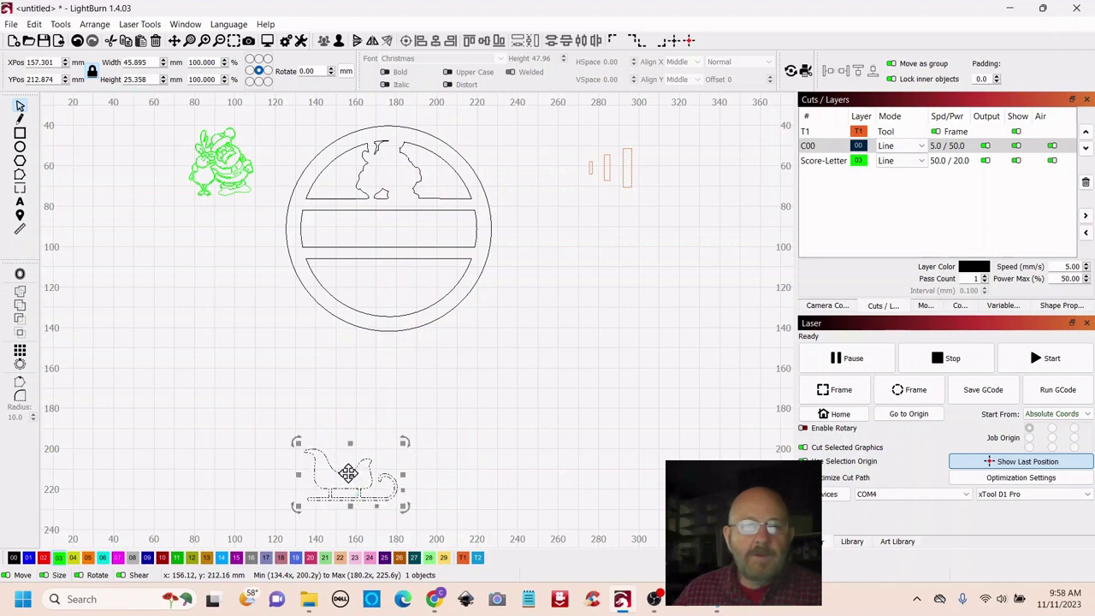
{"action": "left_click_drag", "start_coordinate": [348, 473], "coordinate": [411, 294]}
{"action": "scroll", "coordinate": [411, 293], "scroll_direction": "up", "scroll_amount": 5}
{"action": "scroll", "coordinate": [559, 320], "scroll_direction": "down", "scroll_amount": 3}
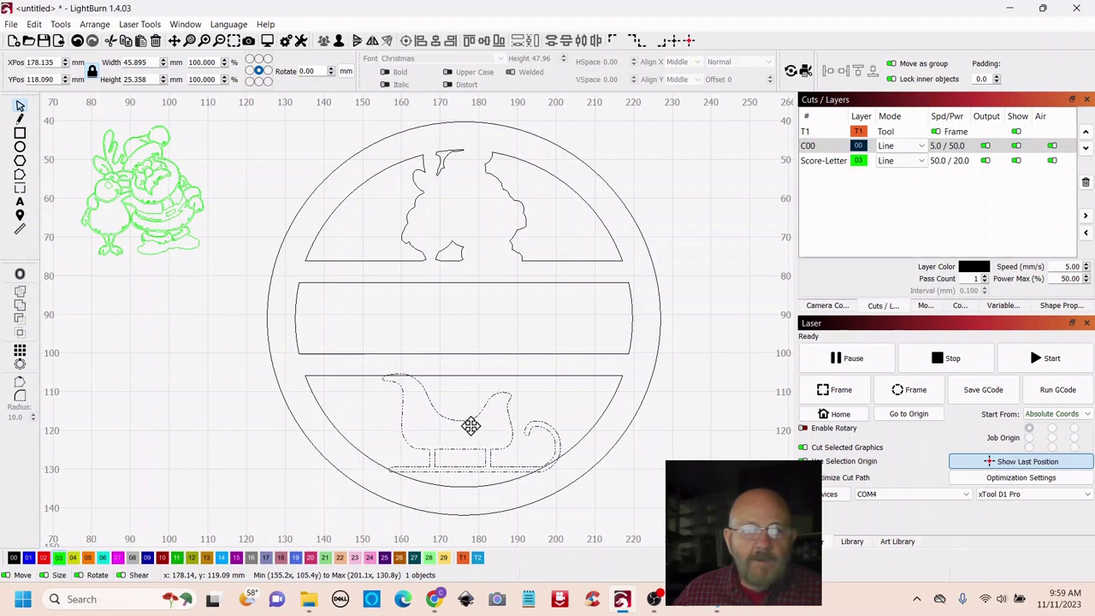
Centre the sled horizontally on the ring with Align Centers
{"action": "left_click_drag", "start_coordinate": [471, 426], "coordinate": [470, 432]}
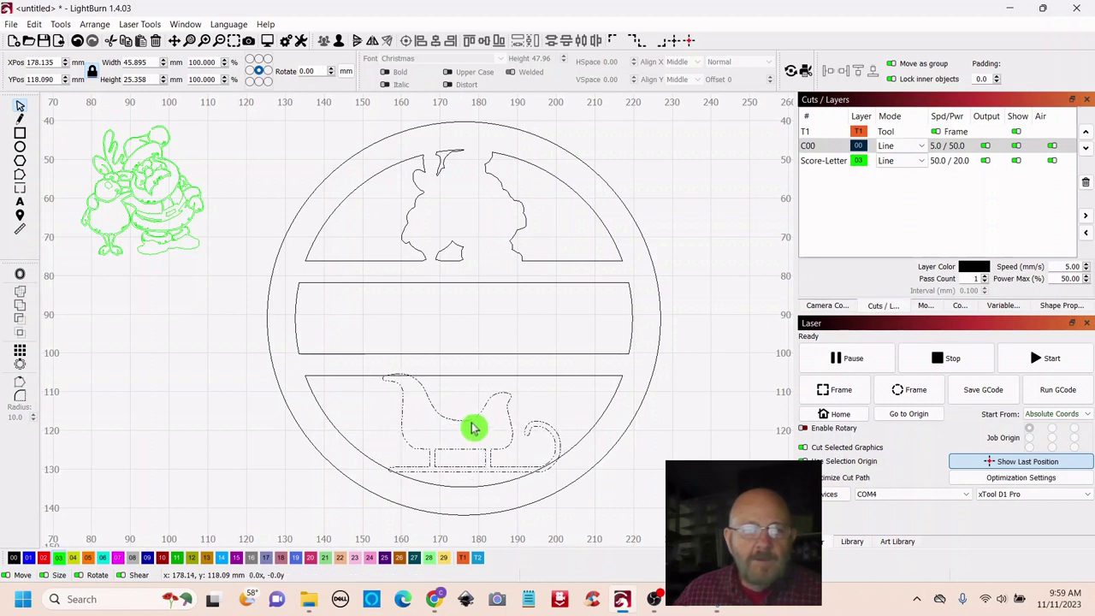
{"action": "left_click", "coordinate": [473, 428]}
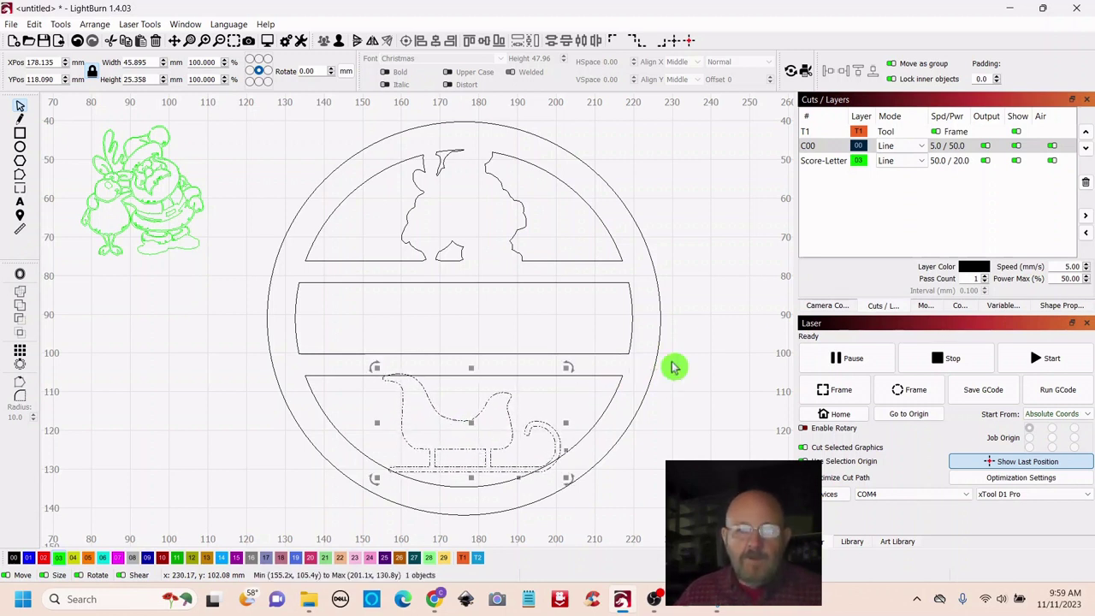
{"action": "left_click", "coordinate": [635, 379], "text": "shift"}
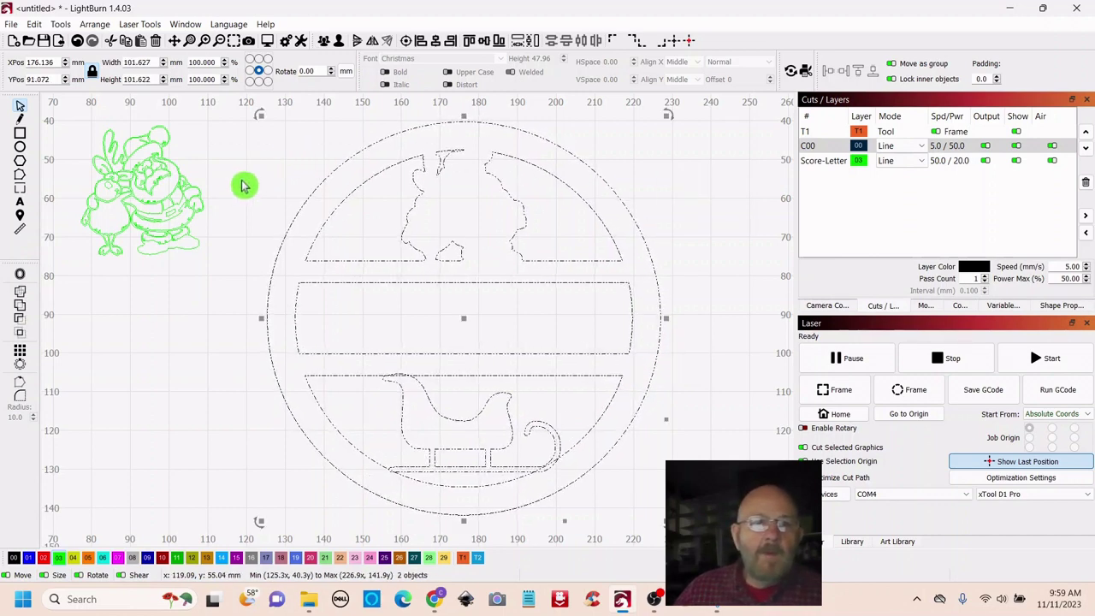
{"action": "left_click", "coordinate": [436, 43]}
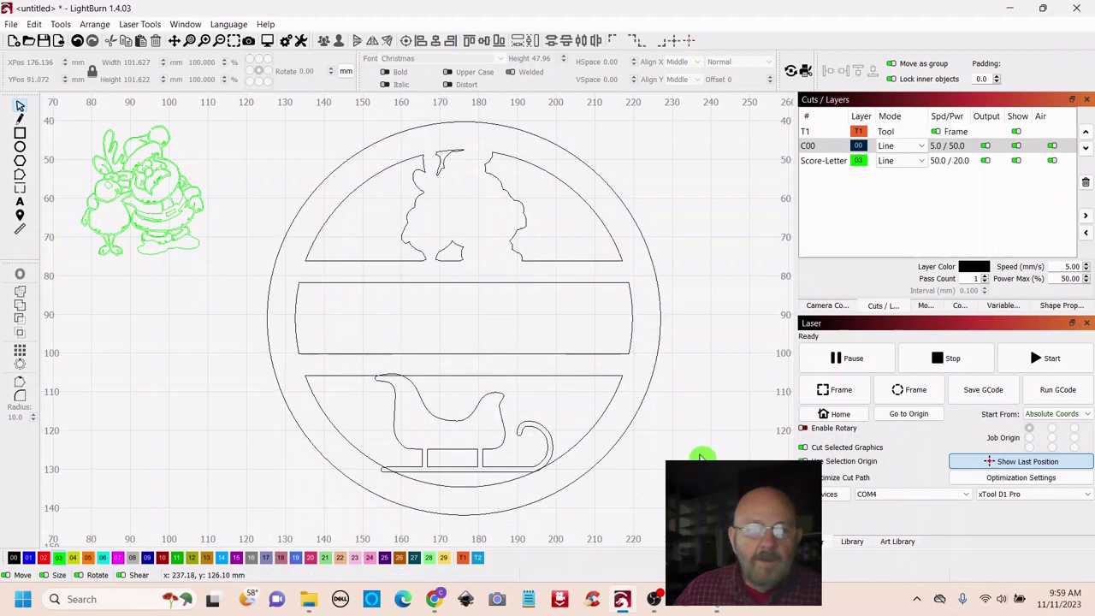
Boolean-union the sled with the ring into one continuous outline
{"action": "left_click", "coordinate": [542, 463]}
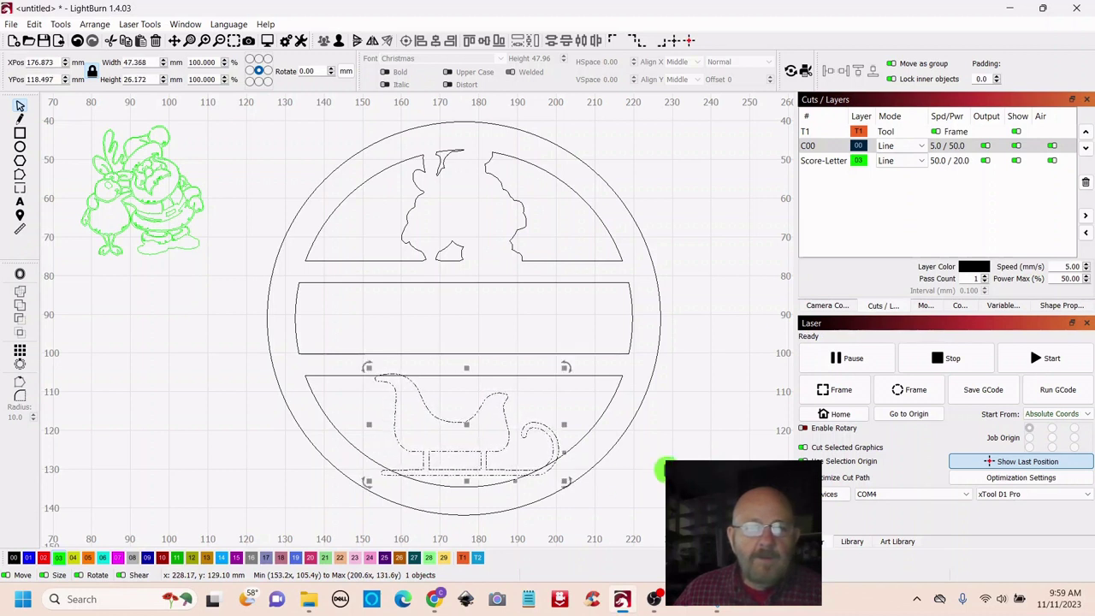
{"action": "left_click", "coordinate": [665, 469]}
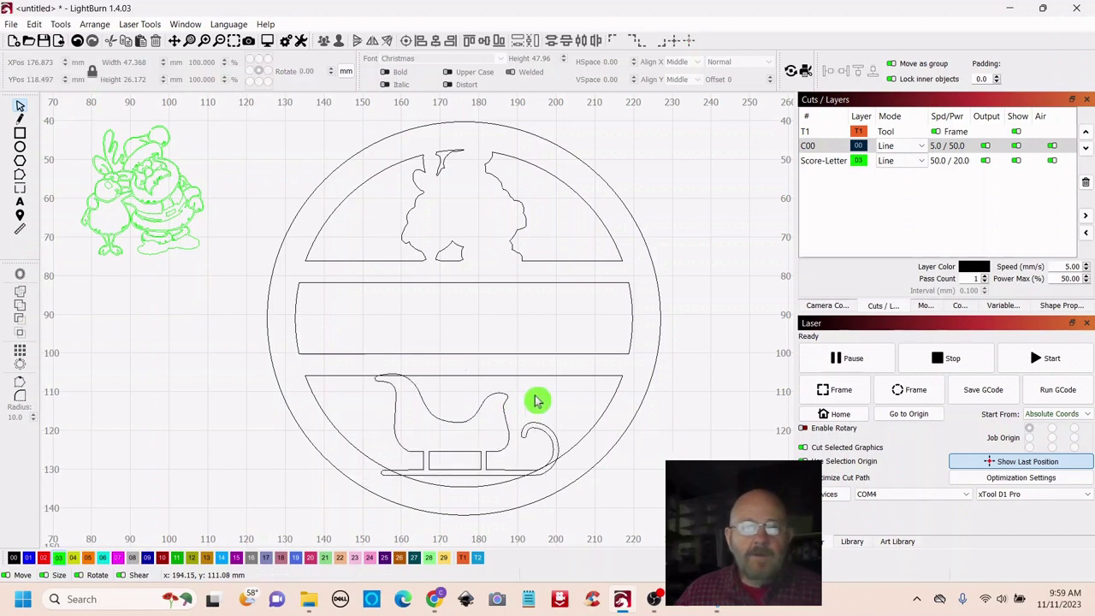
{"action": "left_click", "coordinate": [486, 438]}
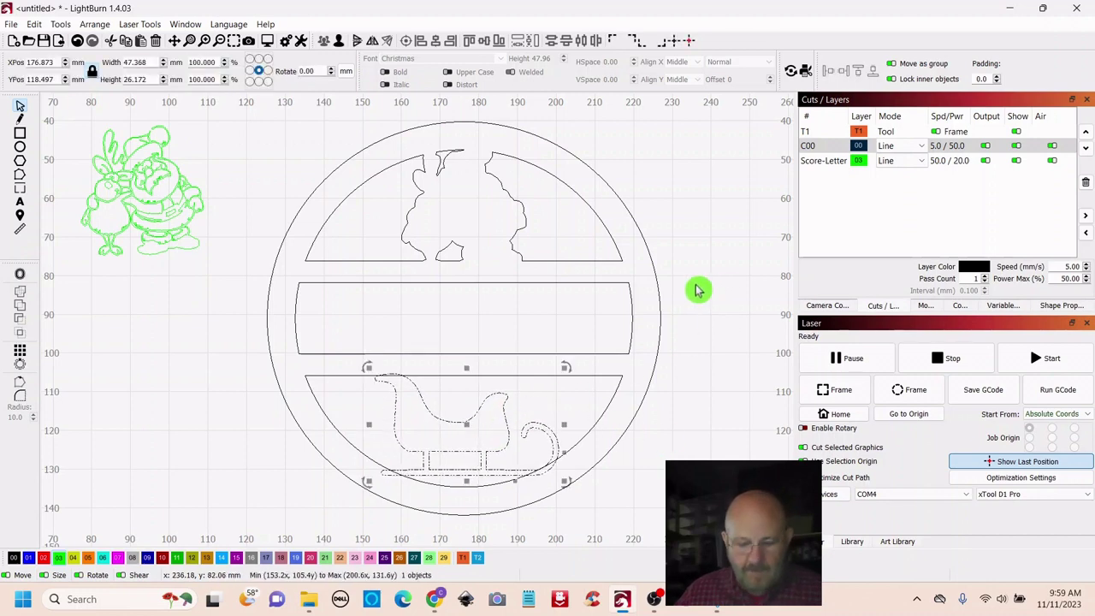
{"action": "left_click", "coordinate": [660, 313], "text": "shift"}
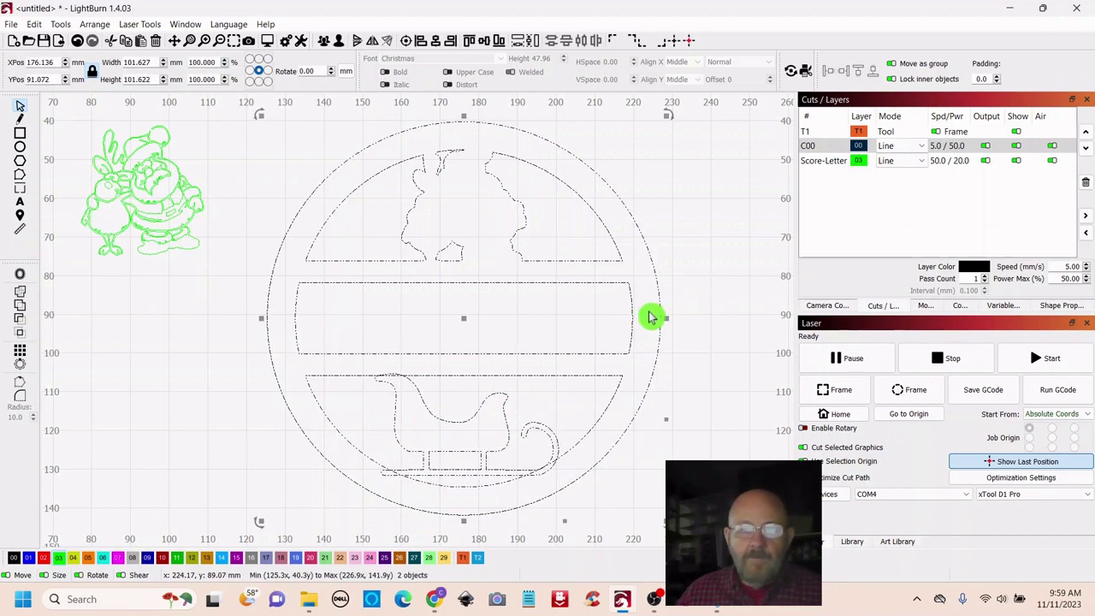
{"action": "left_click", "coordinate": [21, 313]}
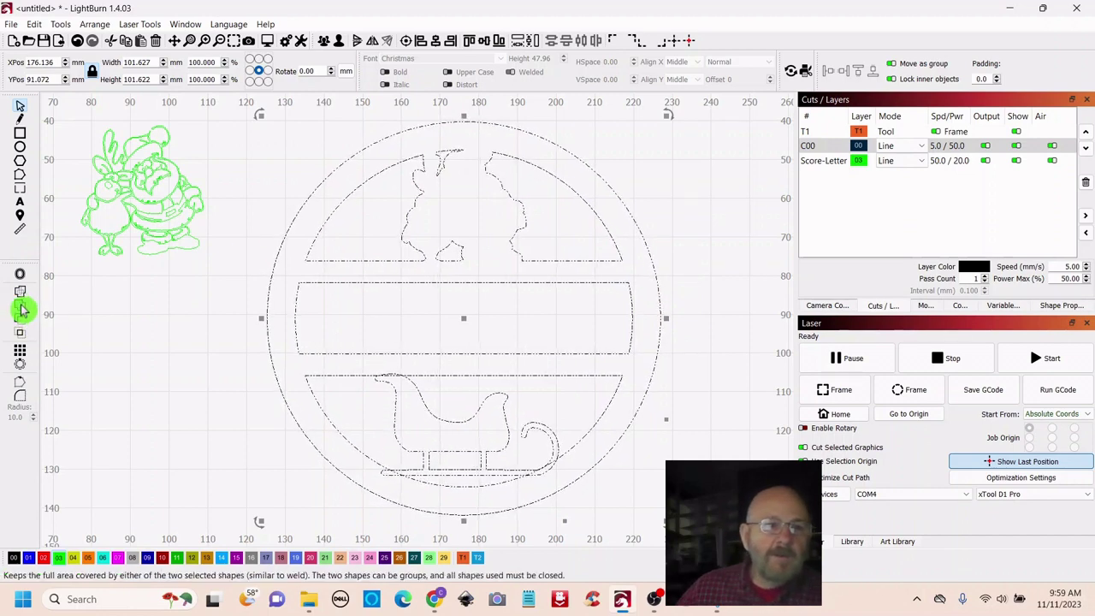
{"action": "left_click", "coordinate": [111, 344]}
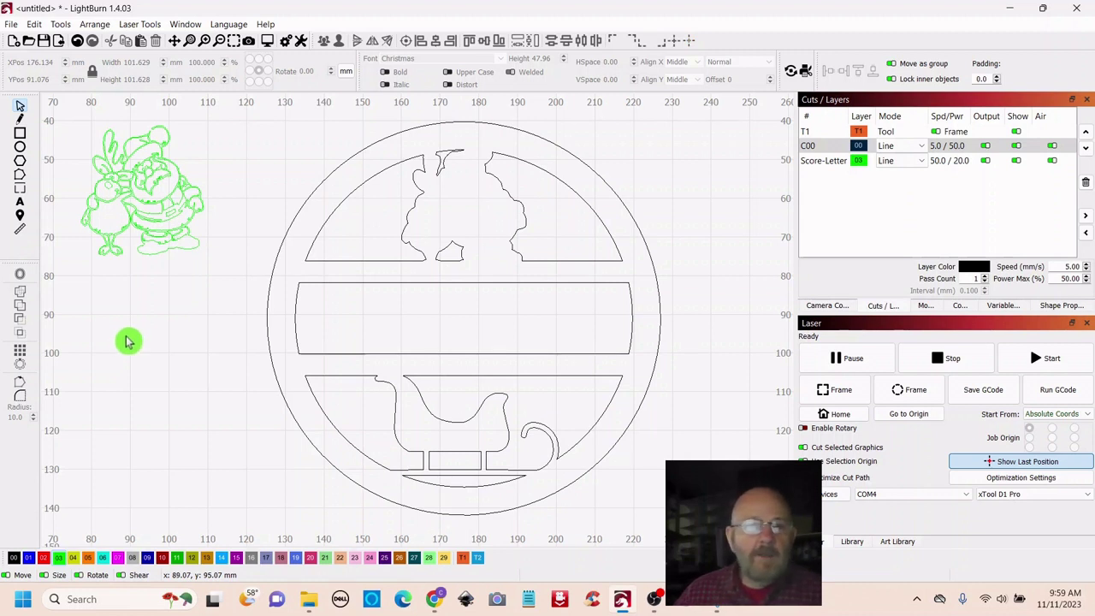
Import the snowflake1.svg design
{"action": "left_click", "coordinate": [60, 41]}
{"action": "left_click", "coordinate": [229, 162]}
{"action": "double_click", "coordinate": [230, 161]}
{"action": "scroll", "coordinate": [278, 231], "scroll_direction": "down", "scroll_amount": 4}
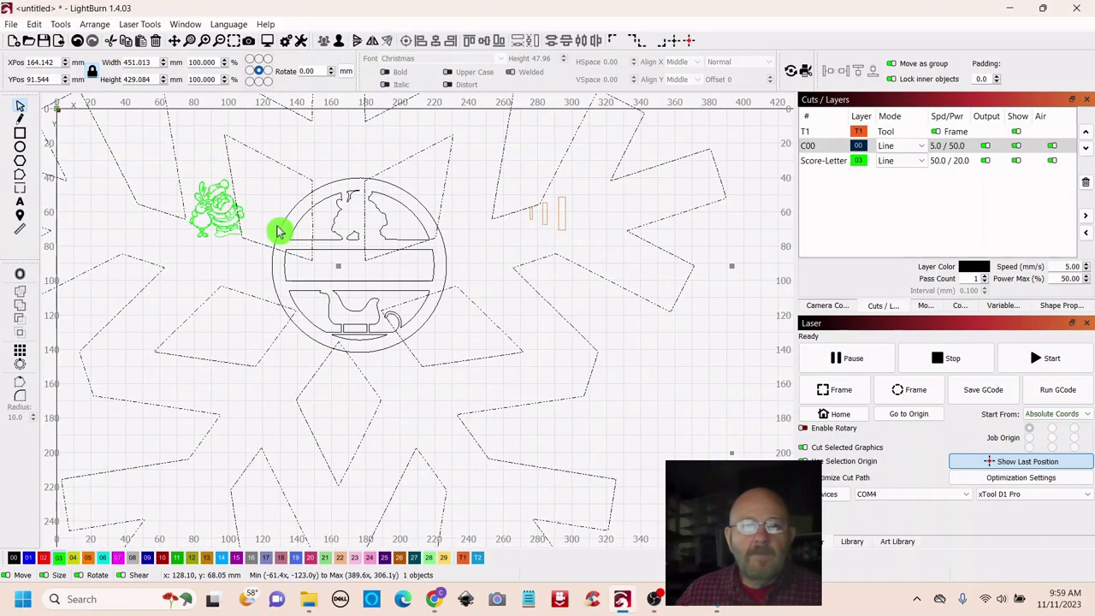
{"action": "scroll", "coordinate": [278, 231], "scroll_direction": "down", "scroll_amount": 2}
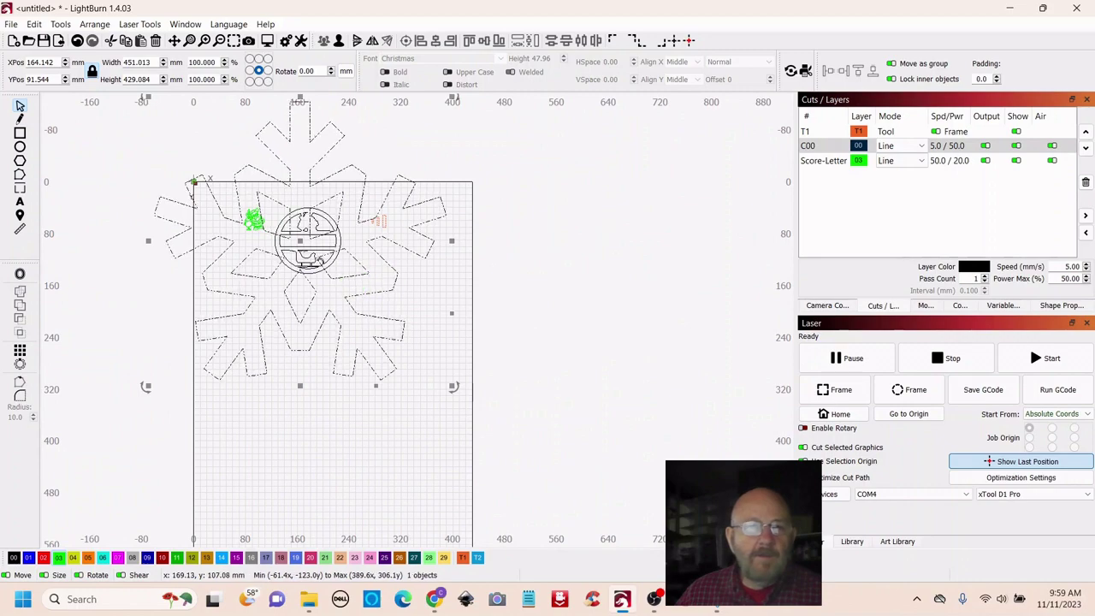
Move the snowflake beside the ring and shrink it to about 62 mm wide
{"action": "left_click_drag", "start_coordinate": [299, 240], "coordinate": [521, 348]}
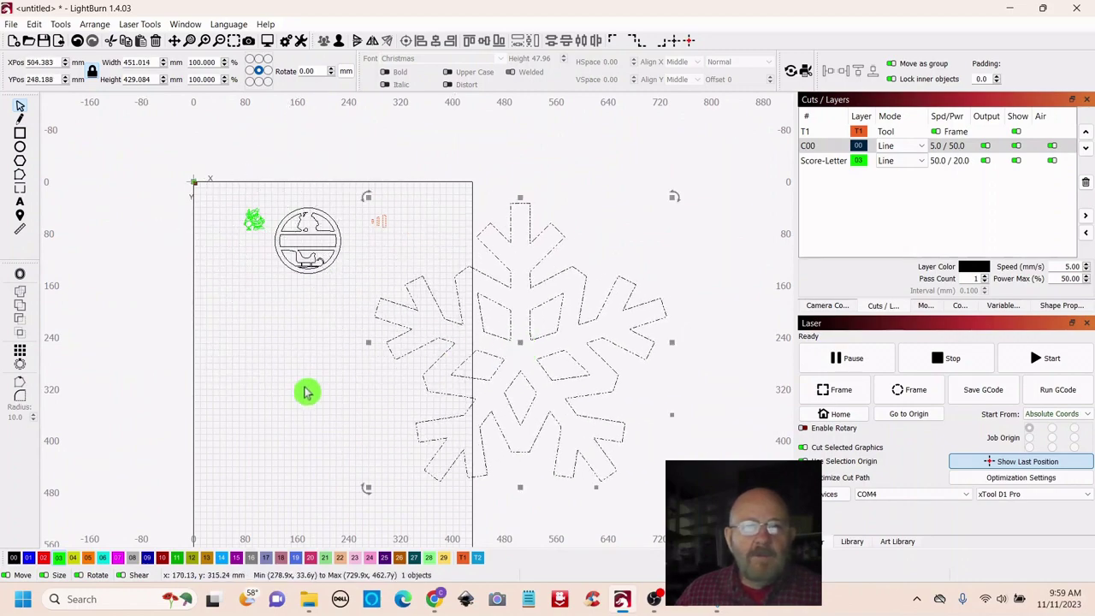
{"action": "scroll", "coordinate": [305, 389], "scroll_direction": "up", "scroll_amount": 2}
{"action": "left_click_drag", "start_coordinate": [313, 335], "coordinate": [257, 350]}
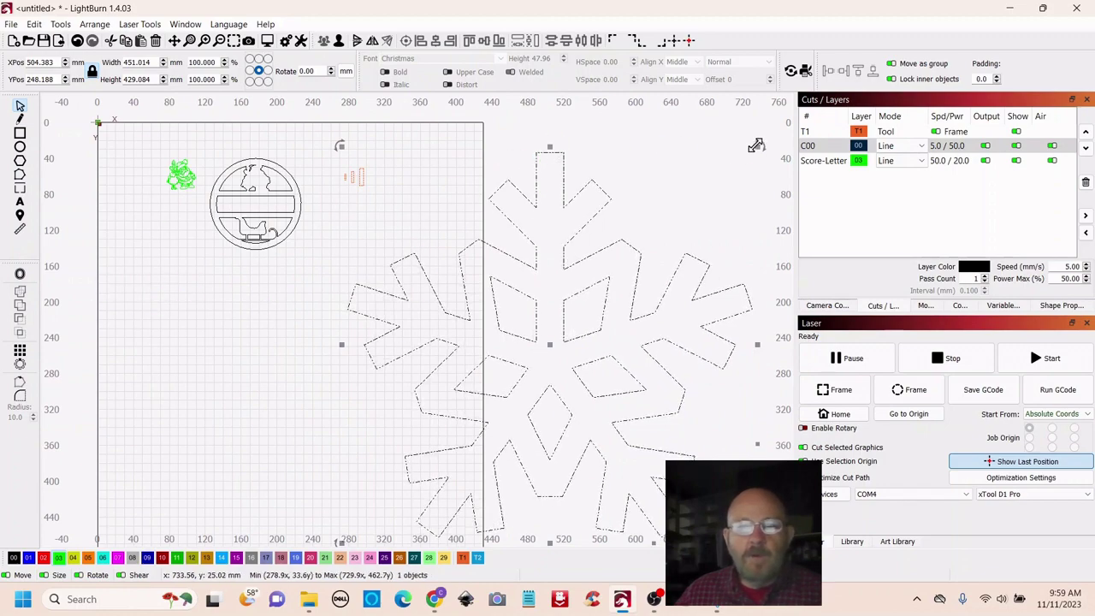
{"action": "left_click_drag", "start_coordinate": [758, 145], "coordinate": [413, 224]}
{"action": "left_click_drag", "start_coordinate": [334, 327], "coordinate": [472, 368]}
{"action": "scroll", "coordinate": [472, 374], "scroll_direction": "down", "scroll_amount": 1}
{"action": "scroll", "coordinate": [471, 374], "scroll_direction": "up", "scroll_amount": 6}
{"action": "scroll", "coordinate": [472, 380], "scroll_direction": "down", "scroll_amount": 2}
{"action": "scroll", "coordinate": [557, 283], "scroll_direction": "up", "scroll_amount": 2}
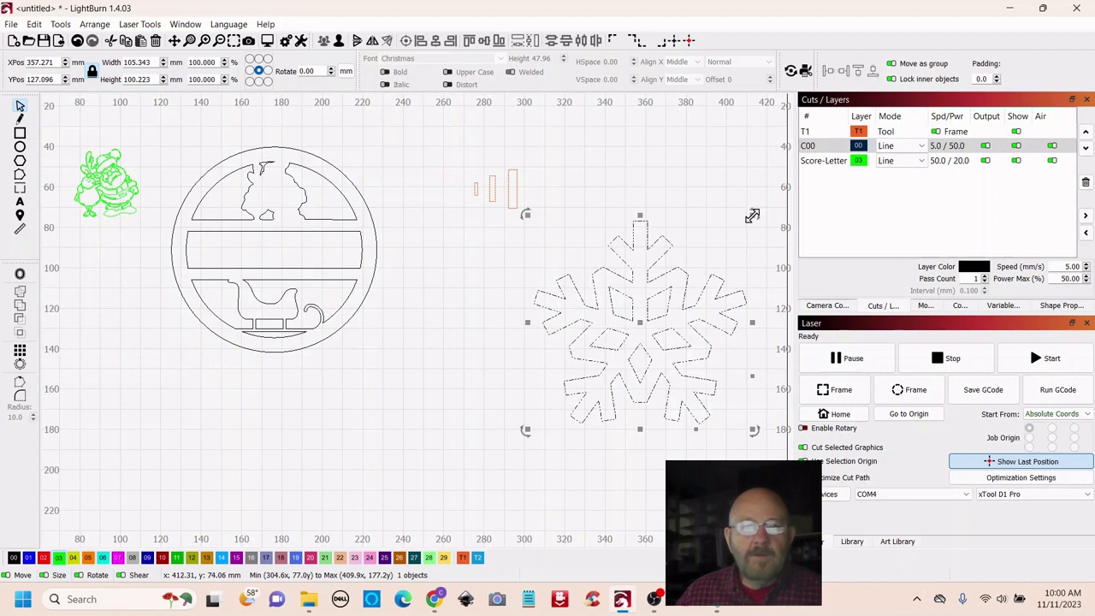
{"action": "left_click_drag", "start_coordinate": [753, 216], "coordinate": [646, 299]}
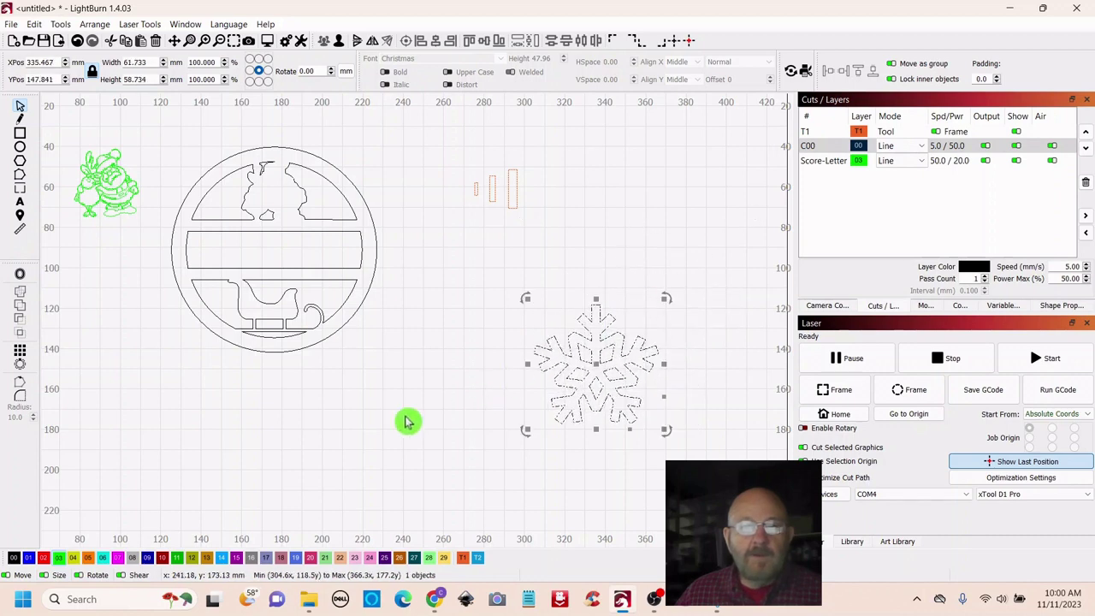
{"action": "scroll", "coordinate": [406, 422], "scroll_direction": "left", "scroll_amount": 3}
Shrink the snowflake further to about 20 mm wide near the ring's lower right
{"action": "left_click_drag", "start_coordinate": [659, 362], "coordinate": [479, 359]}
{"action": "left_click_drag", "start_coordinate": [545, 292], "coordinate": [471, 360]}
{"action": "scroll", "coordinate": [578, 414], "scroll_direction": "up", "scroll_amount": 3}
{"action": "scroll", "coordinate": [578, 413], "scroll_direction": "up", "scroll_amount": 4}
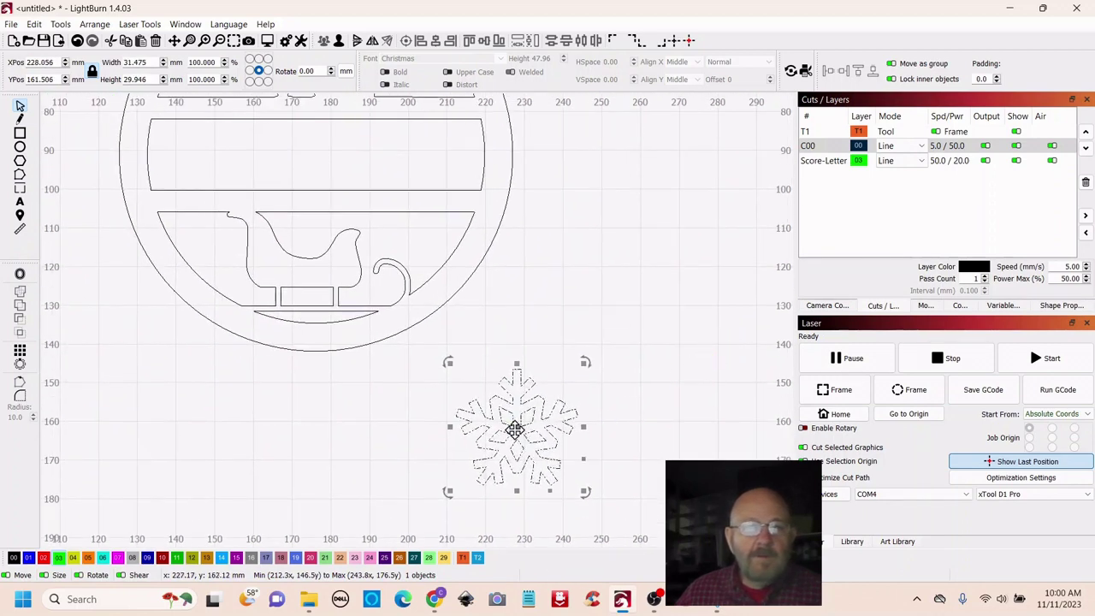
{"action": "left_click_drag", "start_coordinate": [516, 431], "coordinate": [562, 291]}
{"action": "left_click_drag", "start_coordinate": [607, 246], "coordinate": [539, 291]}
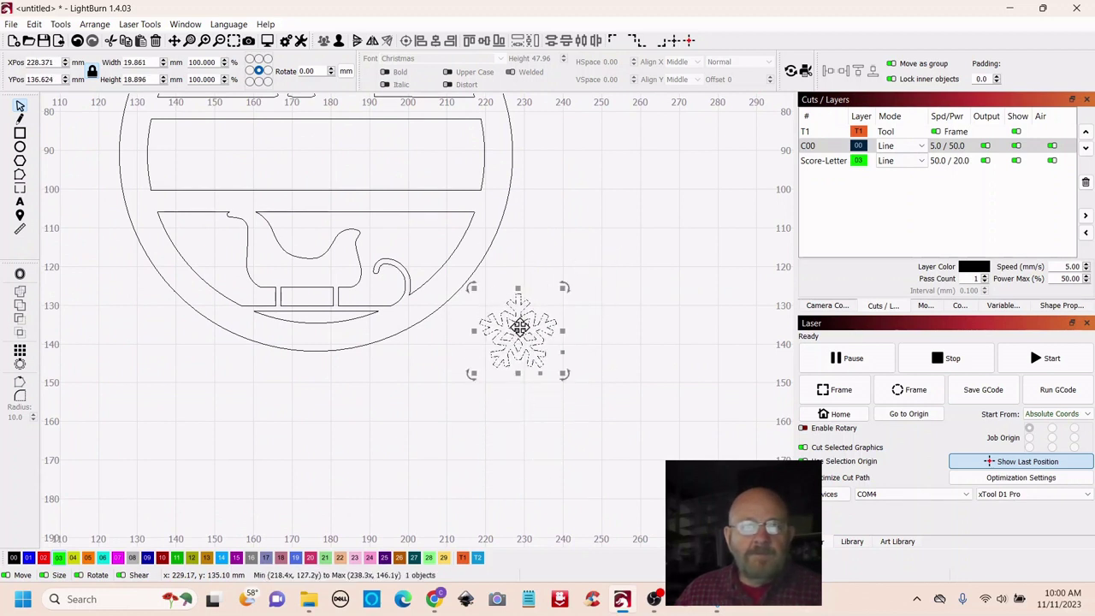
Place the snowflake in the lower band beside the sled and set a duplicate right of the ring
{"action": "left_click_drag", "start_coordinate": [517, 336], "coordinate": [426, 248]}
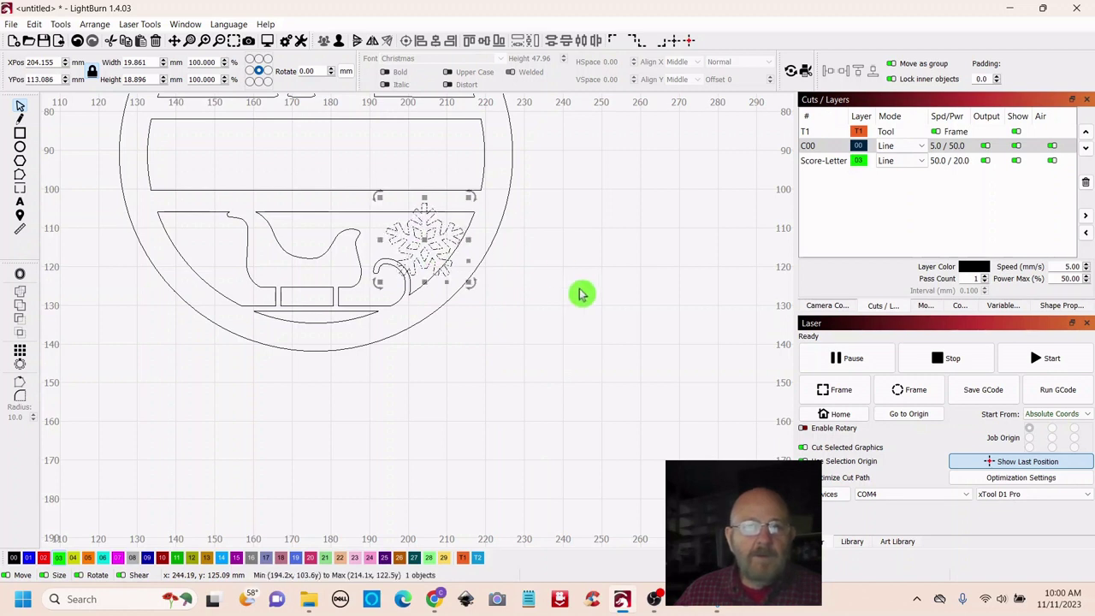
{"action": "scroll", "coordinate": [587, 287], "scroll_direction": "down", "scroll_amount": 3}
{"action": "scroll", "coordinate": [599, 352], "scroll_direction": "up", "scroll_amount": 1}
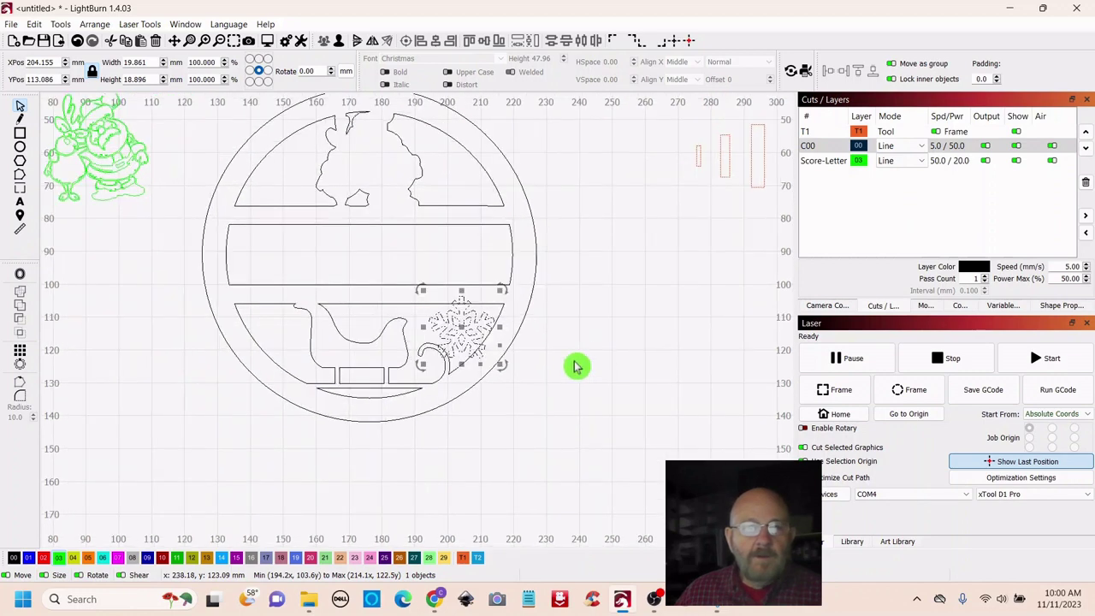
{"action": "right_click", "coordinate": [462, 327]}
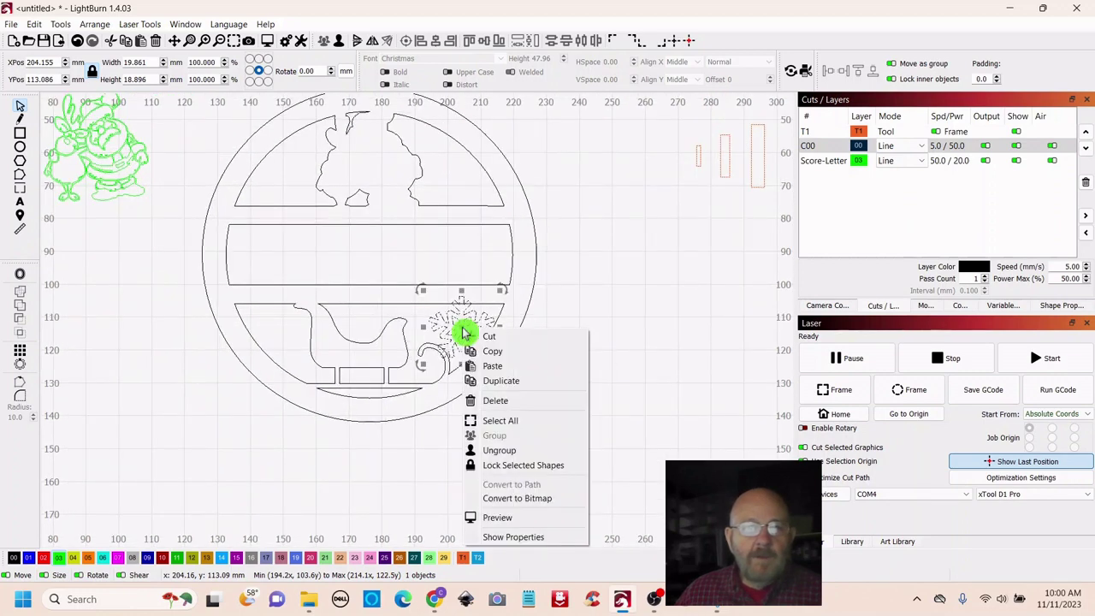
{"action": "left_click", "coordinate": [491, 380]}
{"action": "left_click_drag", "start_coordinate": [462, 329], "coordinate": [606, 201]}
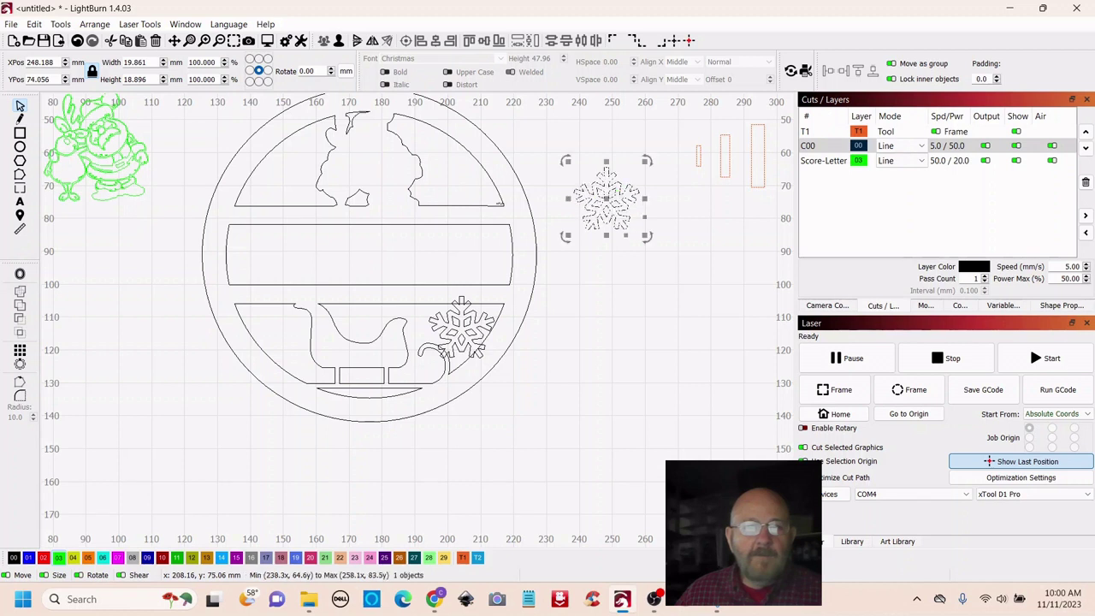
{"action": "left_click", "coordinate": [582, 368]}
Boolean-union the lower-band snowflake with the ring outline
{"action": "left_click", "coordinate": [463, 328]}
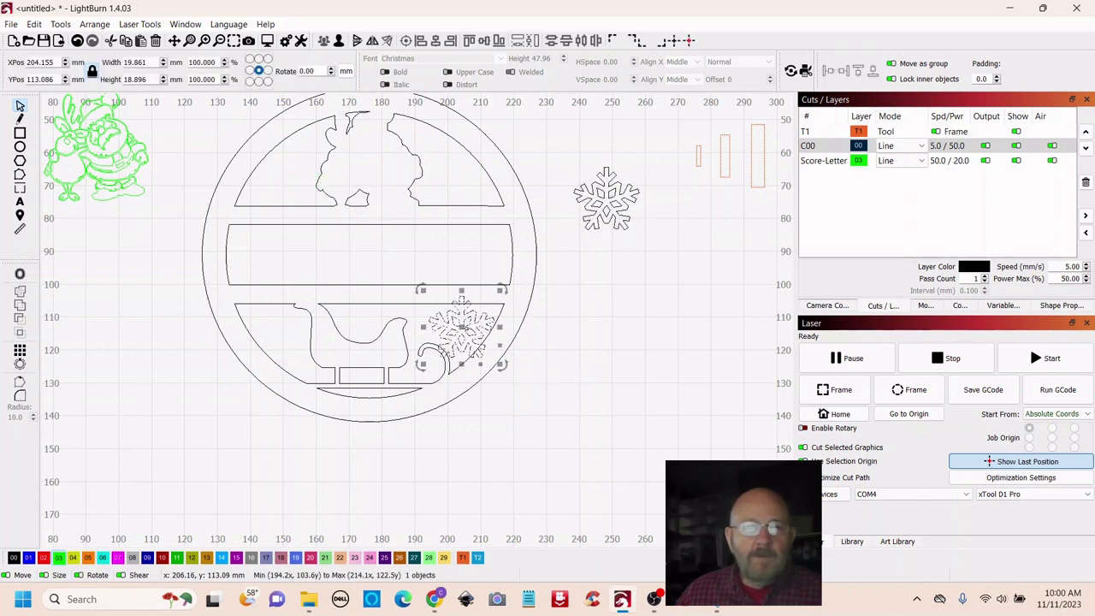
{"action": "left_click", "coordinate": [514, 174], "text": "shift"}
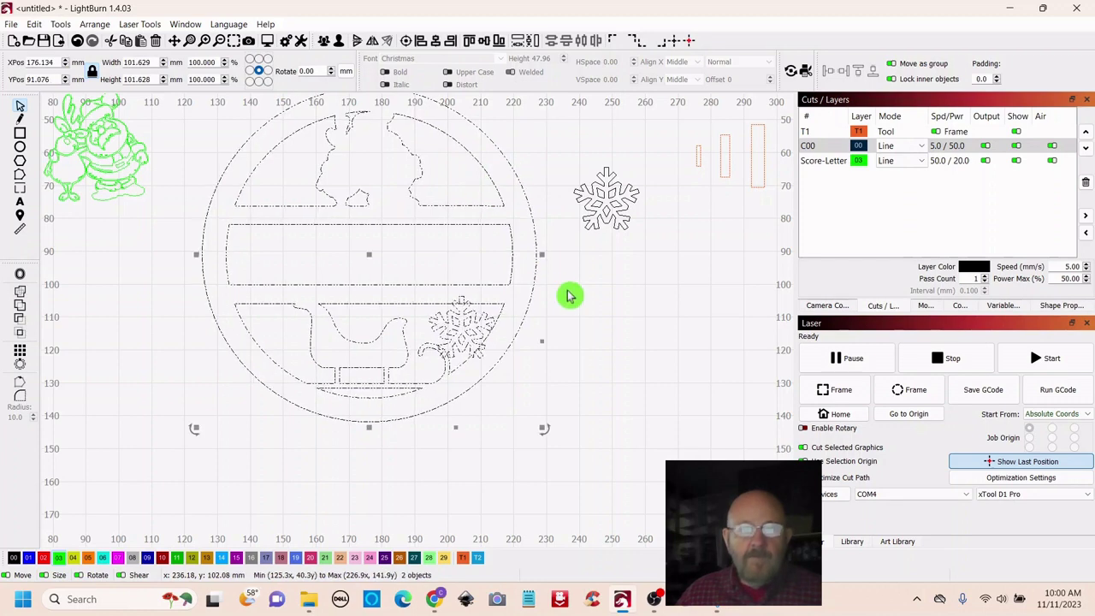
{"action": "left_click", "coordinate": [20, 310]}
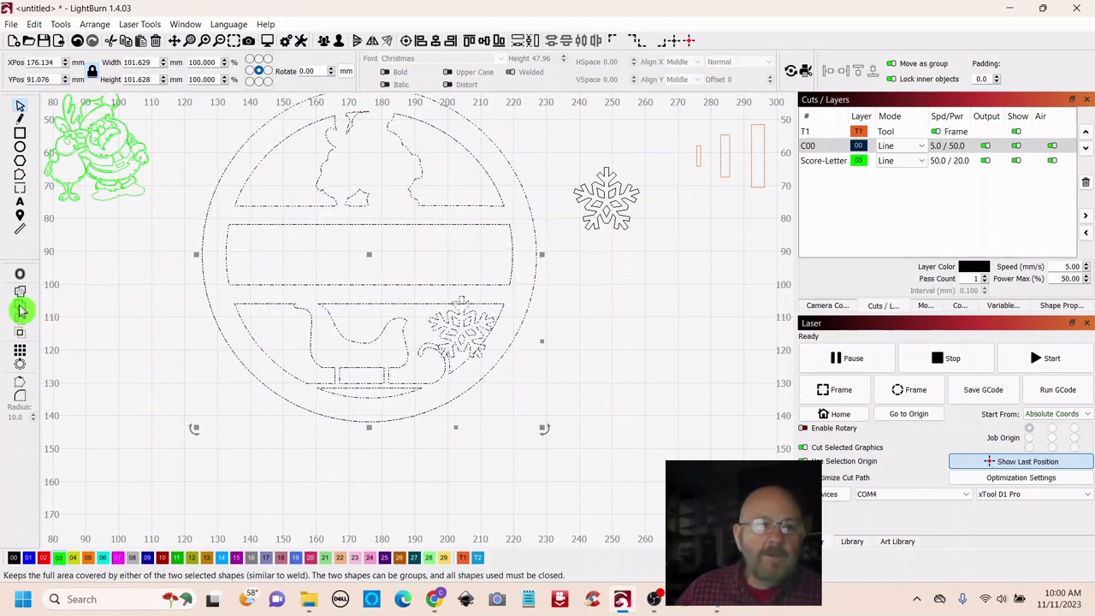
{"action": "left_click", "coordinate": [710, 323]}
{"action": "left_click_drag", "start_coordinate": [685, 325], "coordinate": [656, 379]}
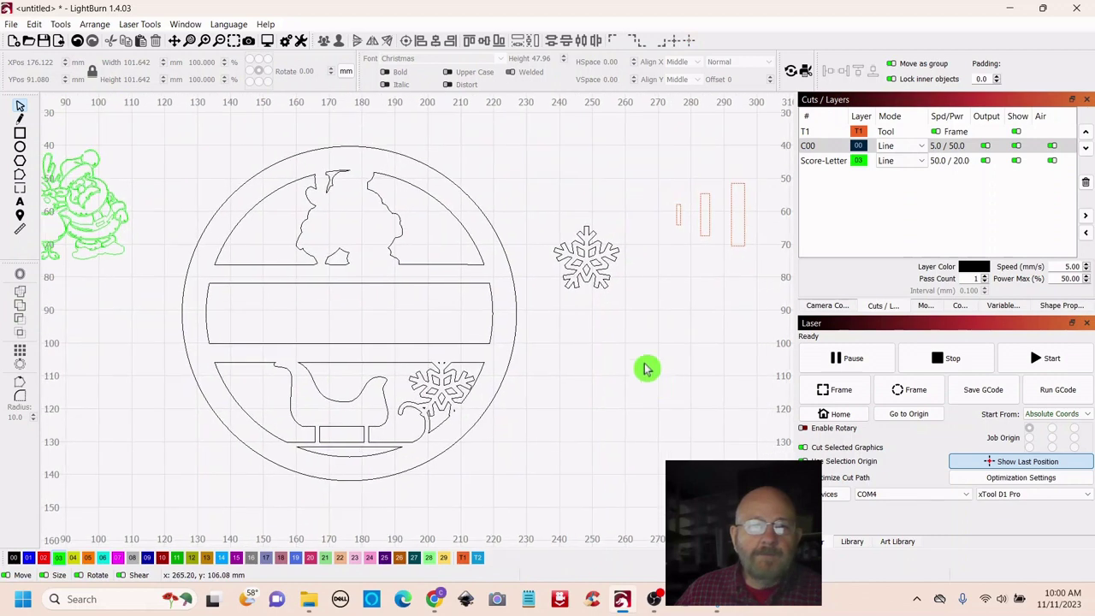
Move the spare snowflake into the ring's upper-left opening
{"action": "left_click", "coordinate": [611, 227]}
{"action": "left_click_drag", "start_coordinate": [587, 262], "coordinate": [261, 242]}
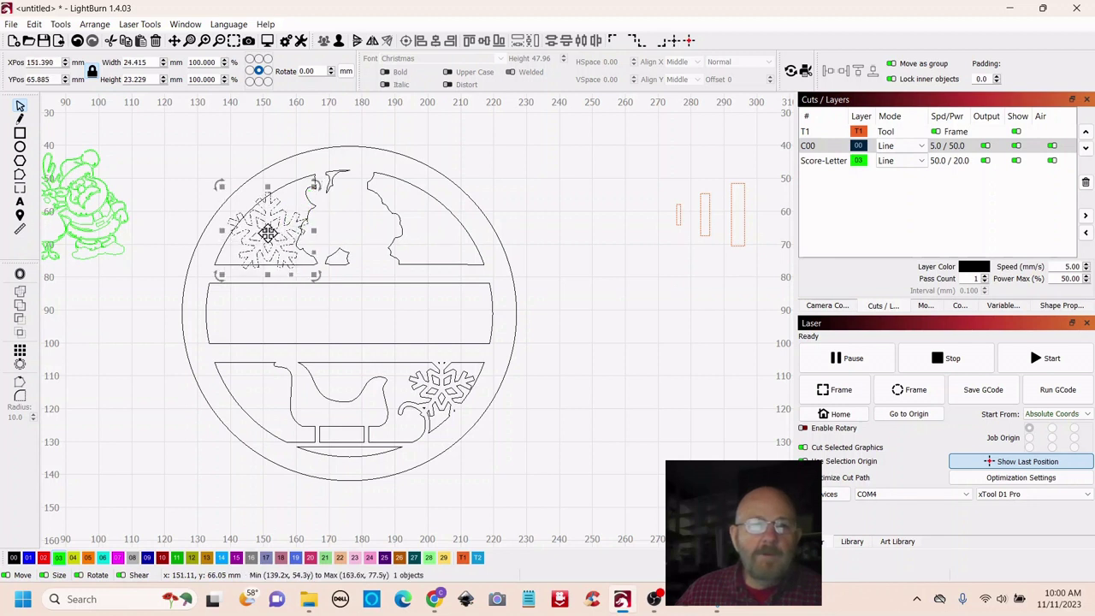
{"action": "left_click_drag", "start_coordinate": [268, 232], "coordinate": [271, 235]}
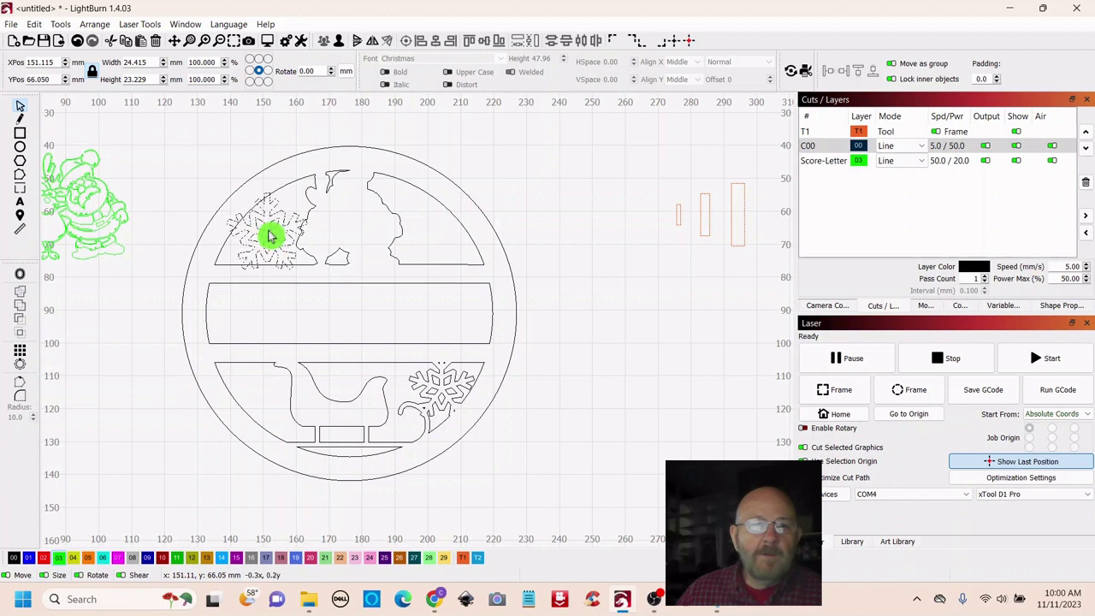
{"action": "left_click_drag", "start_coordinate": [269, 237], "coordinate": [270, 234]}
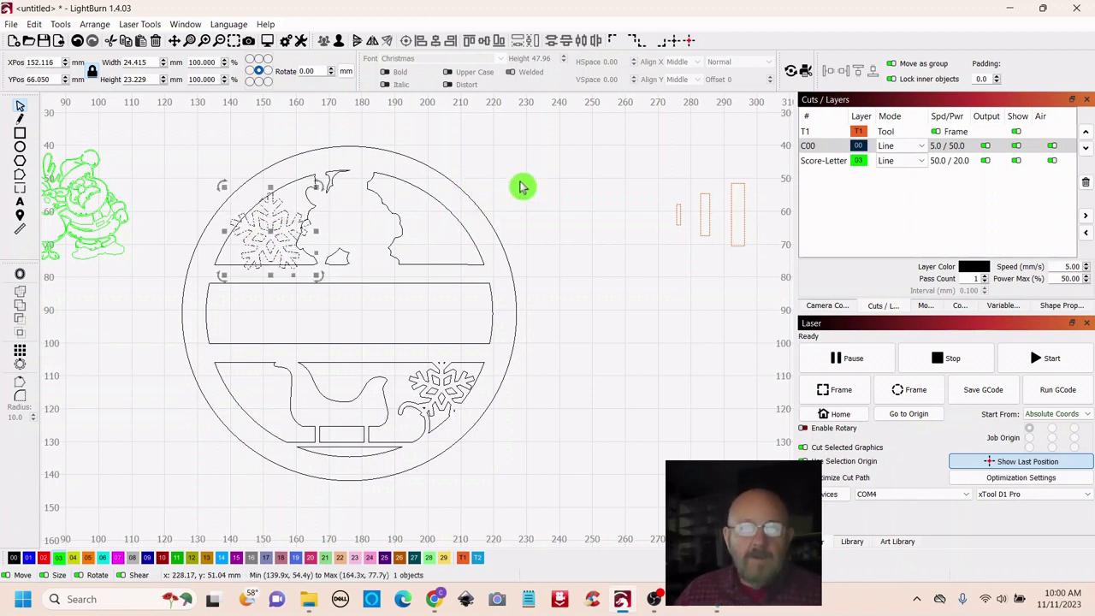
Weld the snowflake into the ornament ring and zoom out to view the design
{"action": "left_click", "coordinate": [470, 229], "text": "shift"}
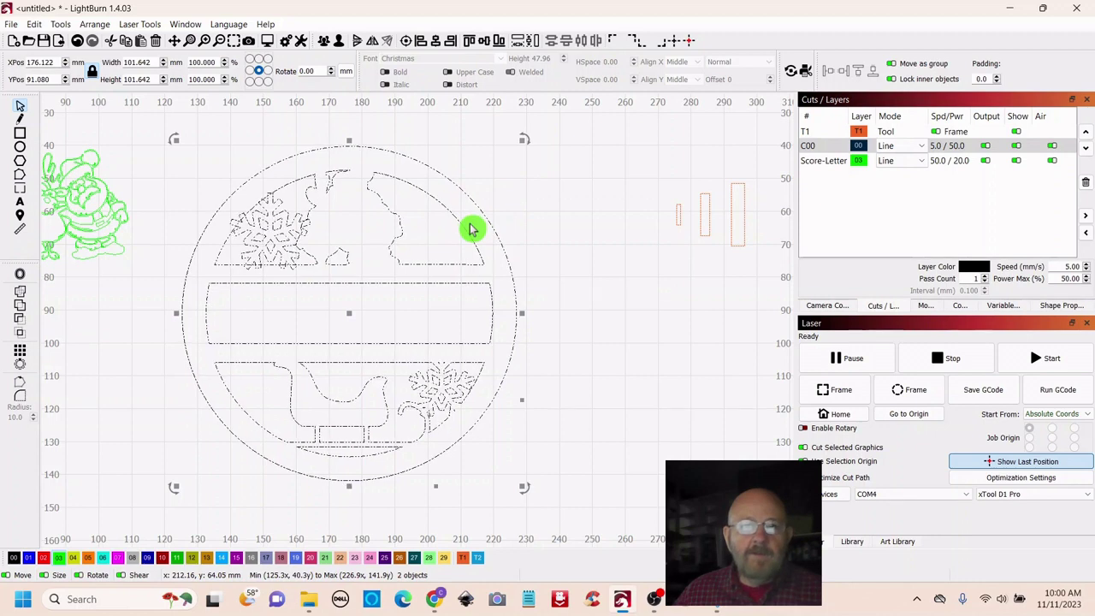
{"action": "left_click", "coordinate": [20, 311]}
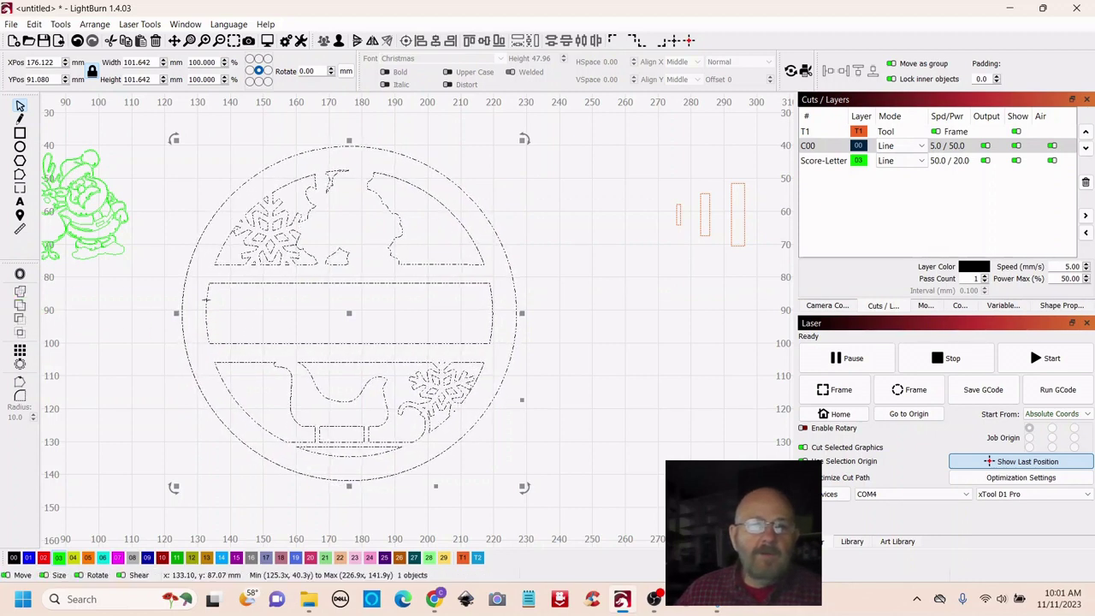
{"action": "left_click", "coordinate": [673, 368]}
{"action": "scroll", "coordinate": [672, 368], "scroll_direction": "down", "scroll_amount": 1}
{"action": "scroll", "coordinate": [672, 368], "scroll_direction": "down", "scroll_amount": 1}
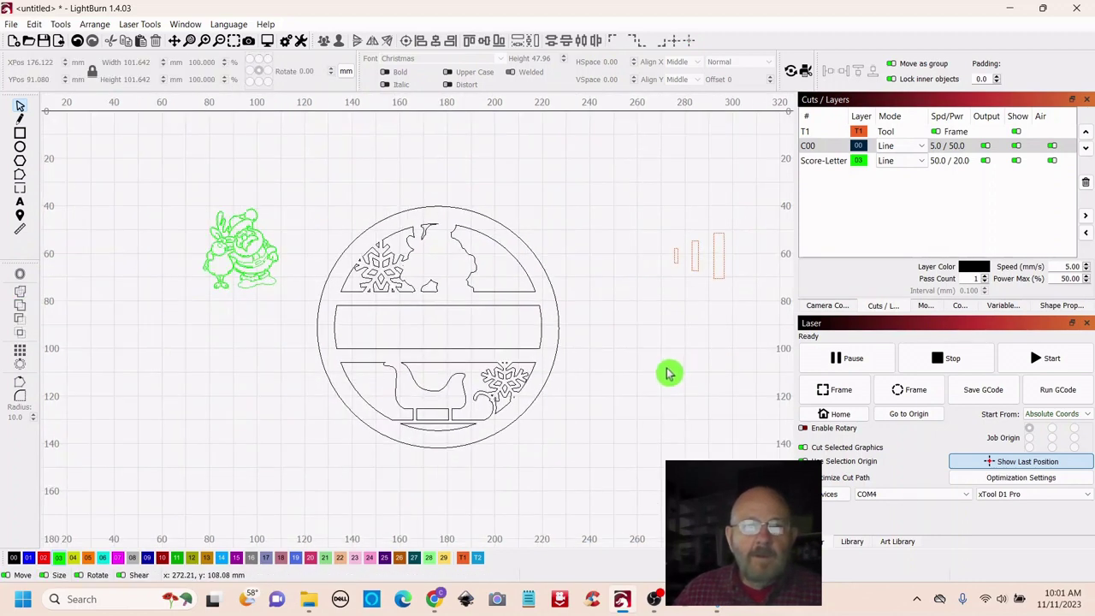
{"action": "left_click_drag", "start_coordinate": [622, 283], "coordinate": [581, 318]}
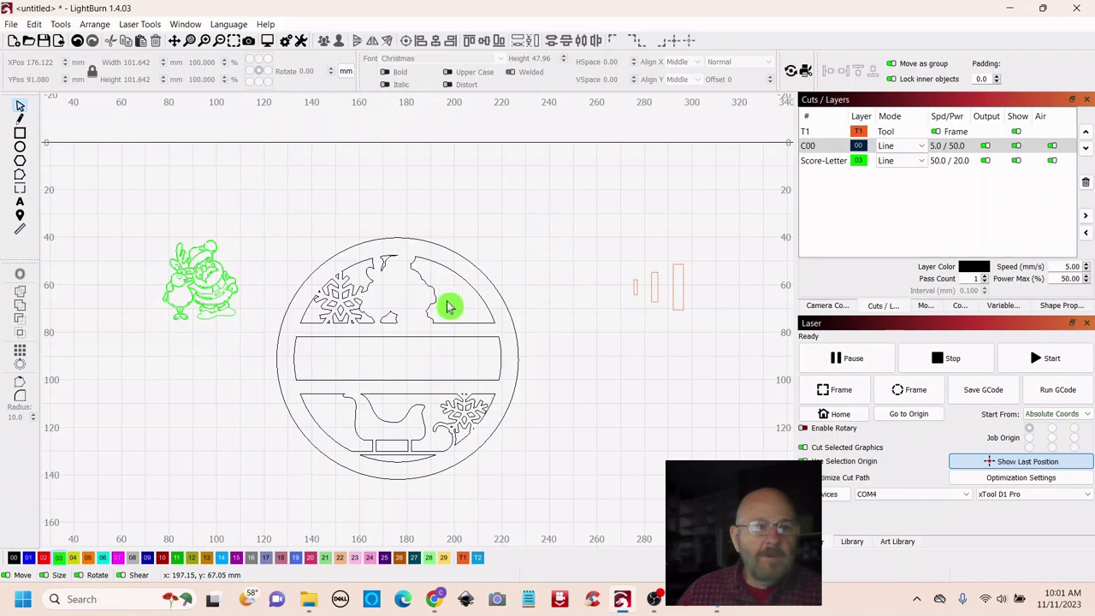
{"action": "scroll", "coordinate": [510, 227], "scroll_direction": "down", "scroll_amount": 3}
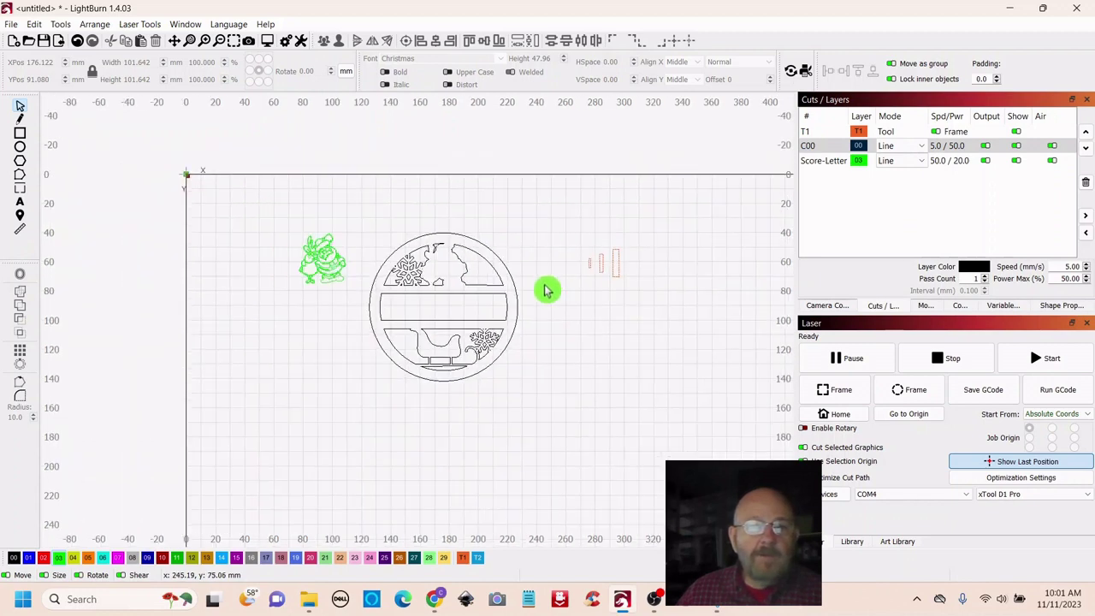
Draw an 18 × 13 mm cap rectangle on the black 00 layer above the ring's upper right
{"action": "scroll", "coordinate": [544, 287], "scroll_direction": "up", "scroll_amount": 2}
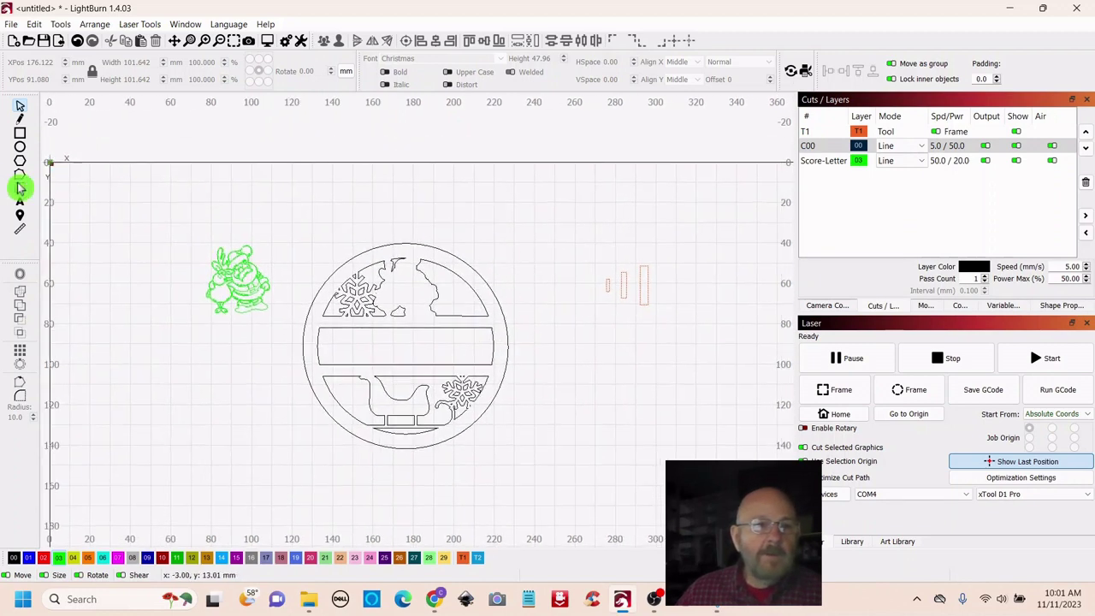
{"action": "left_click", "coordinate": [21, 135]}
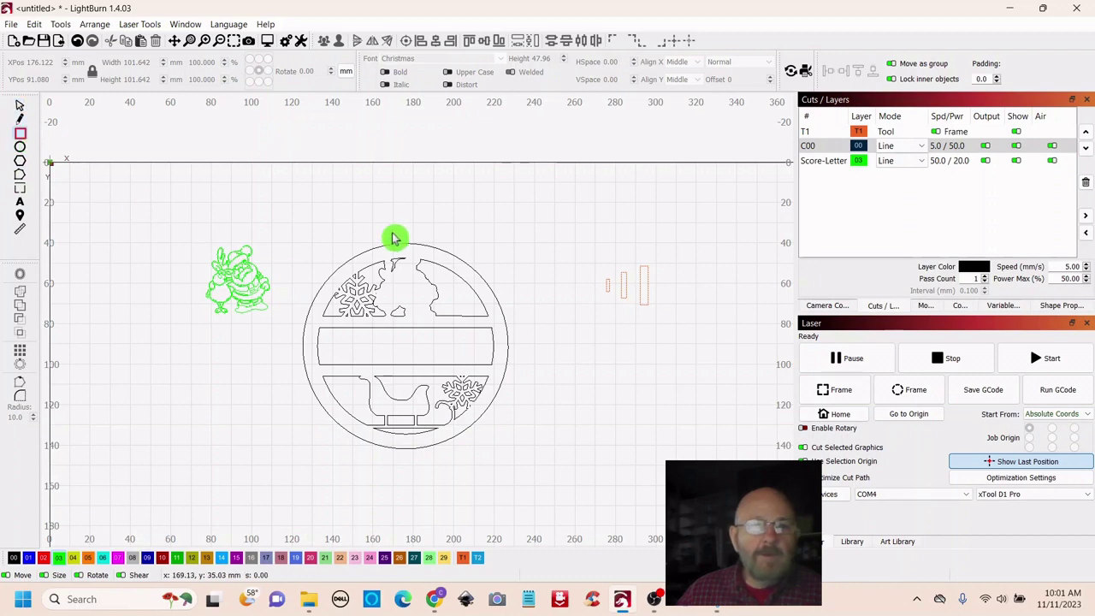
{"action": "mouse_move", "coordinate": [386, 226]}
{"action": "left_mouse_down"}
{"action": "mouse_move", "coordinate": [428, 242]}
{"action": "mouse_move", "coordinate": [422, 254]}
{"action": "left_mouse_up"}
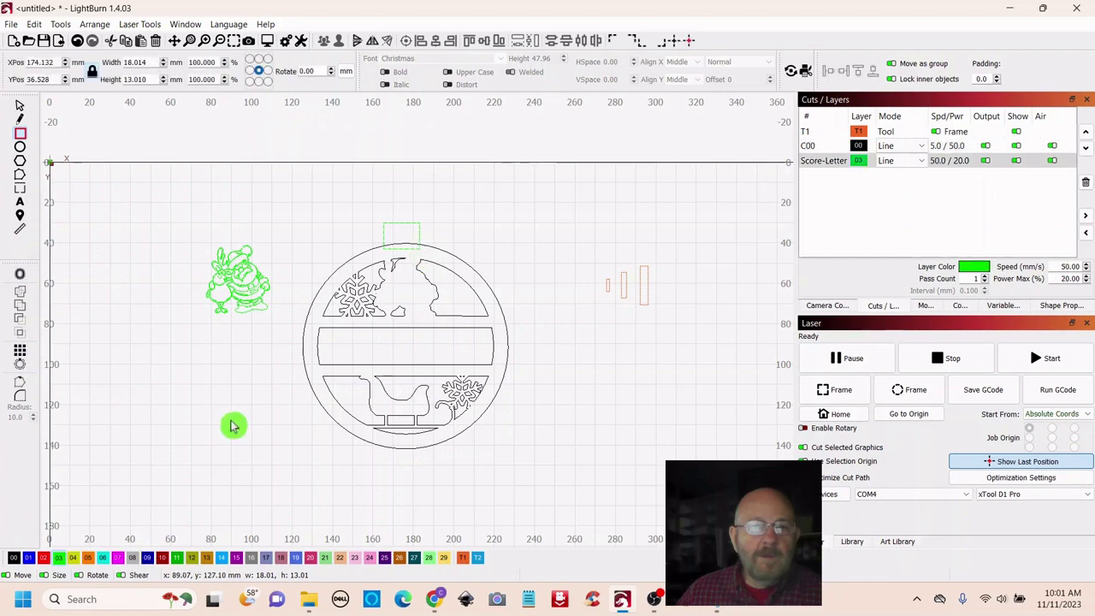
{"action": "left_click", "coordinate": [14, 558]}
{"action": "left_click", "coordinate": [21, 110]}
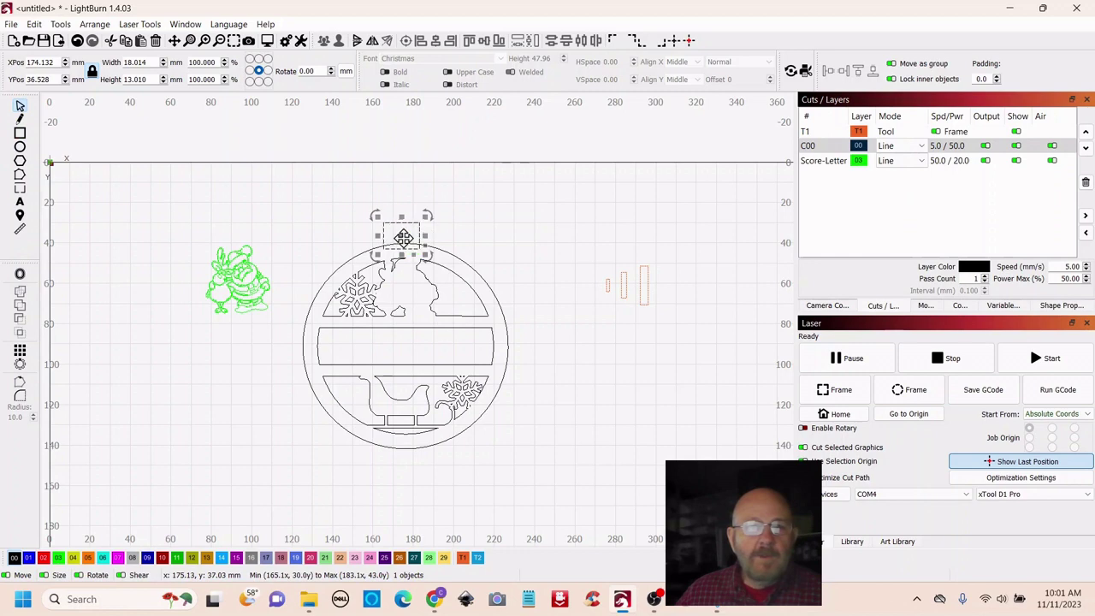
{"action": "left_click_drag", "start_coordinate": [403, 237], "coordinate": [522, 240]}
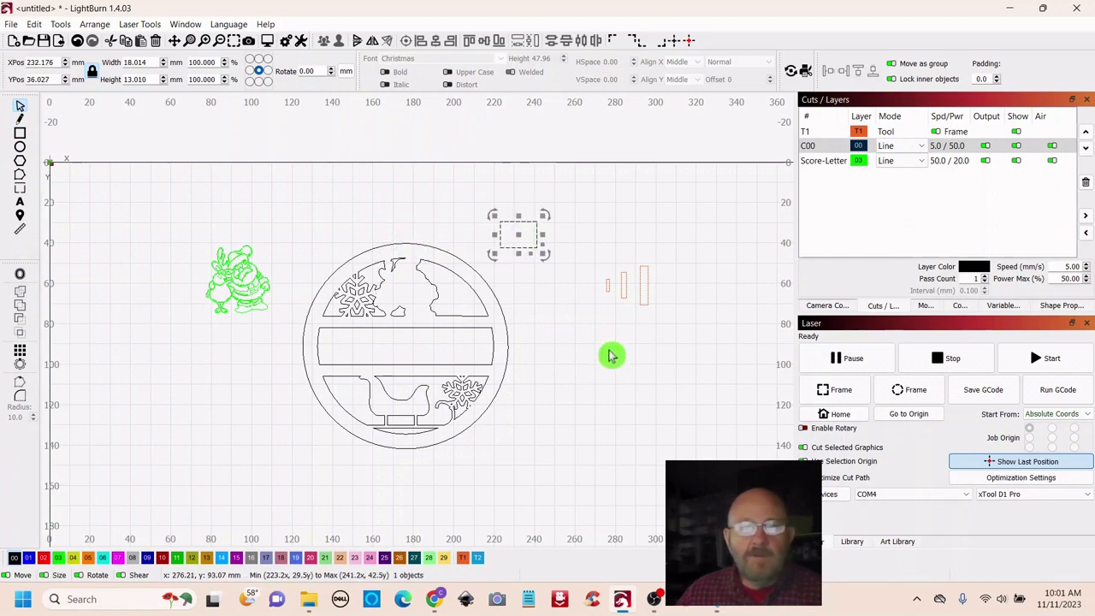
Move the thin red T1 bar beside the cap rectangle and narrow it
{"action": "left_click", "coordinate": [624, 279]}
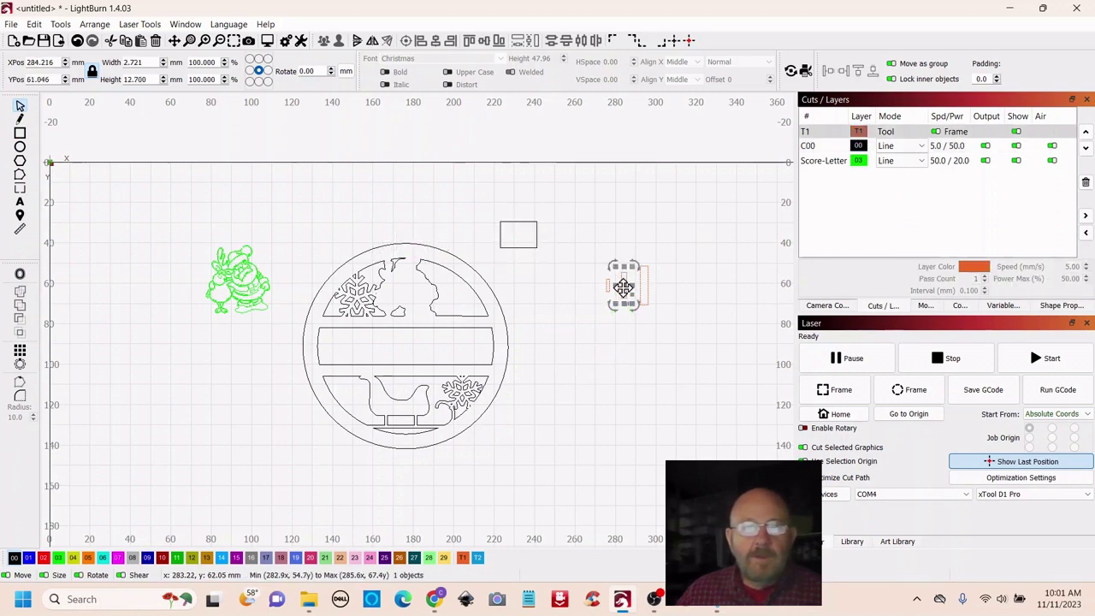
{"action": "left_click_drag", "start_coordinate": [623, 288], "coordinate": [544, 241]}
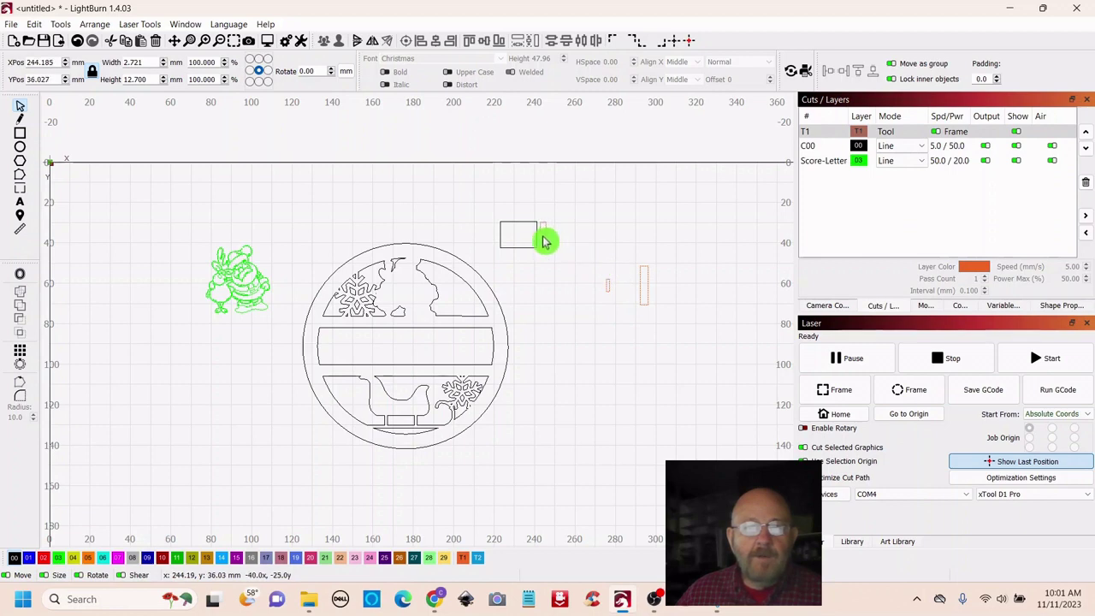
{"action": "left_click", "coordinate": [552, 334]}
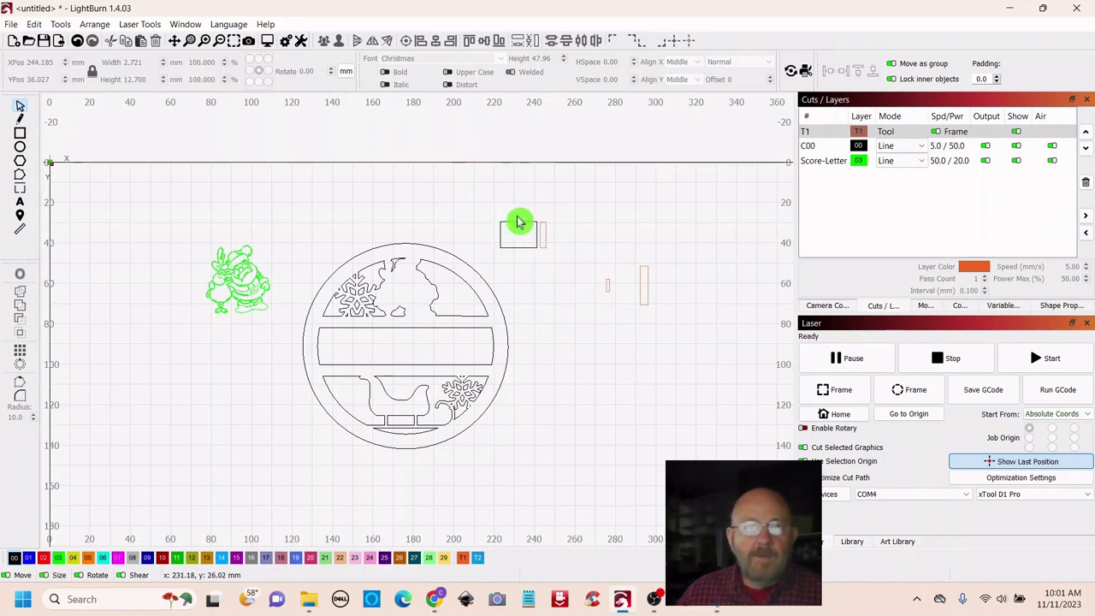
{"action": "left_click", "coordinate": [515, 228]}
{"action": "left_click_drag", "start_coordinate": [517, 236], "coordinate": [498, 233]}
{"action": "left_click", "coordinate": [567, 225]}
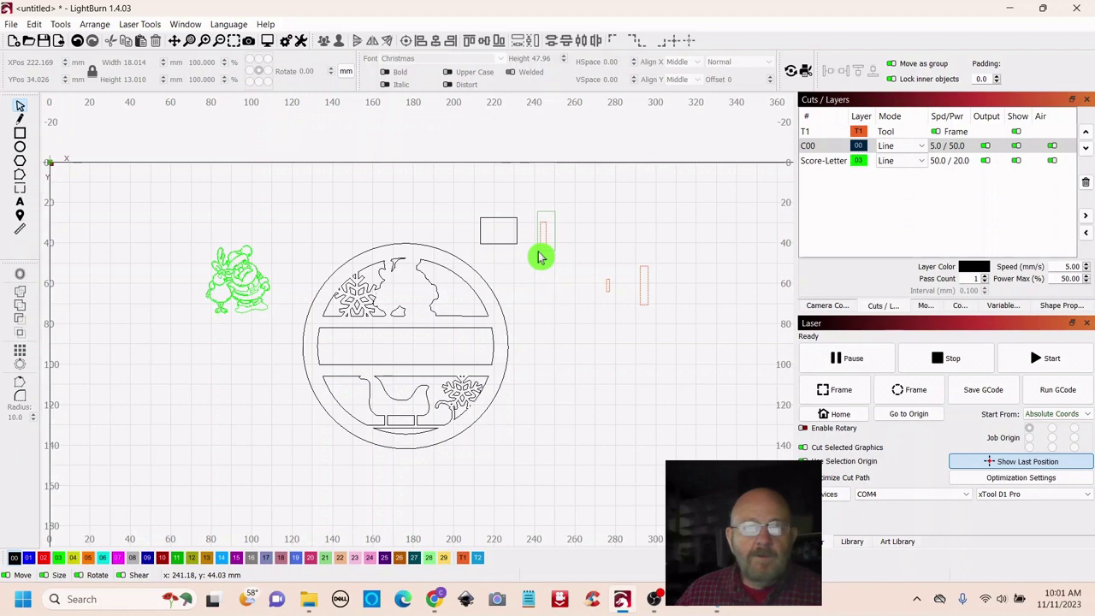
{"action": "left_click", "coordinate": [539, 251]}
{"action": "left_click_drag", "start_coordinate": [553, 236], "coordinate": [548, 236]}
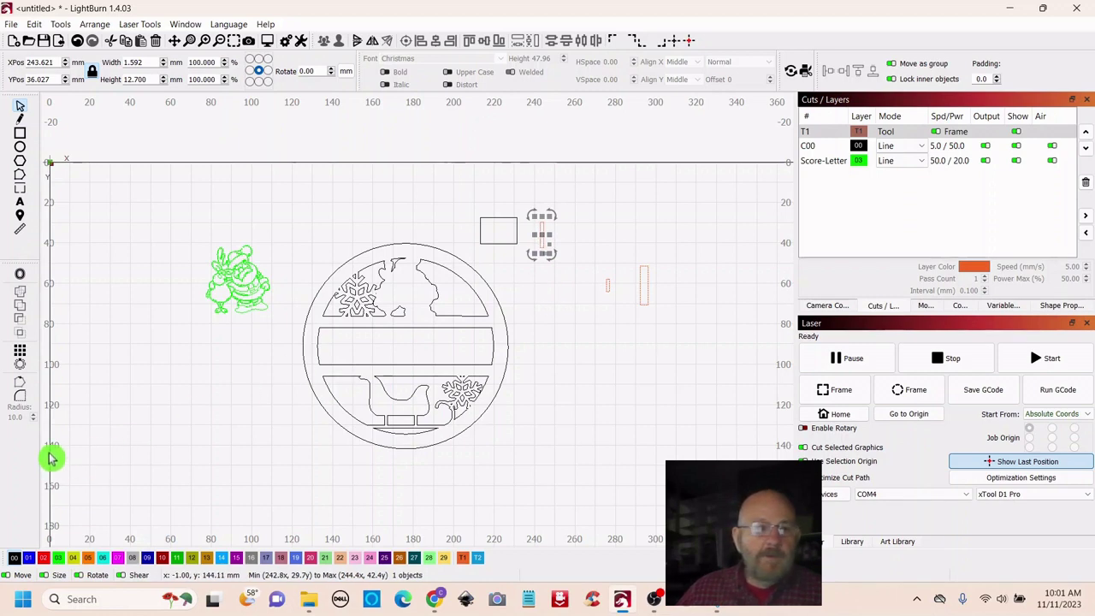
Grid-array the thin red bar into 4 side-by-side columns, about 12.4 × 12.7 mm overall
{"action": "left_click", "coordinate": [20, 352]}
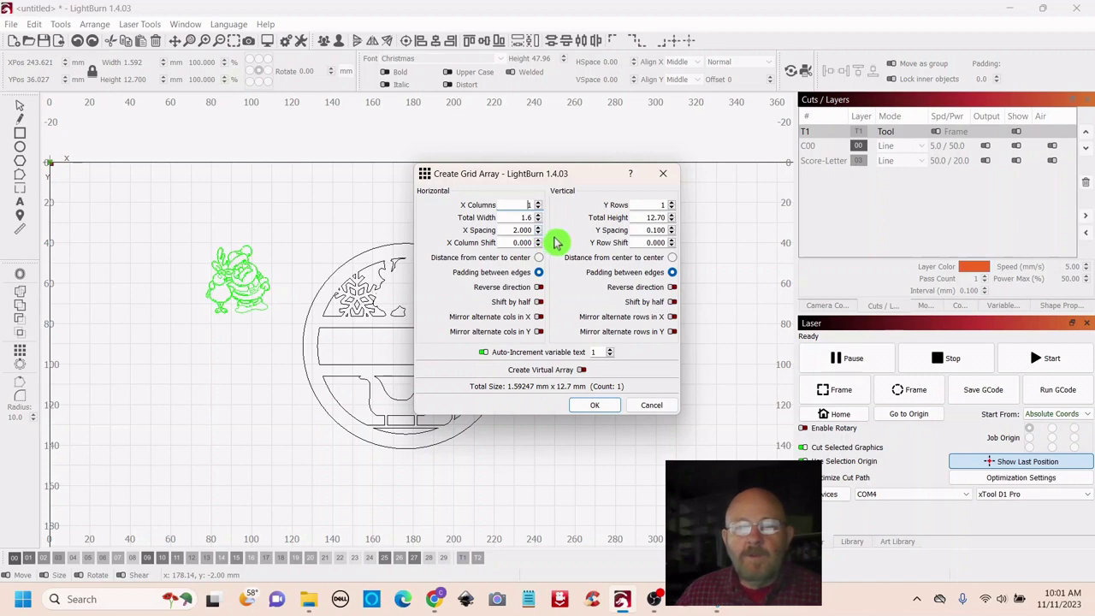
{"action": "left_click_drag", "start_coordinate": [584, 175], "coordinate": [584, 200]}
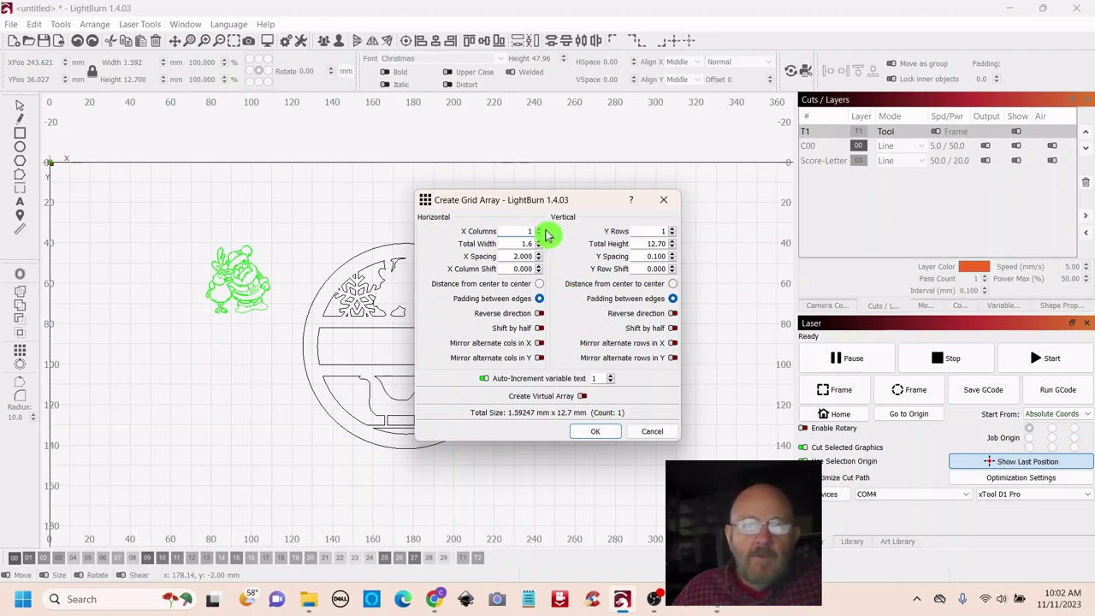
{"action": "left_click_drag", "start_coordinate": [569, 212], "coordinate": [610, 313]}
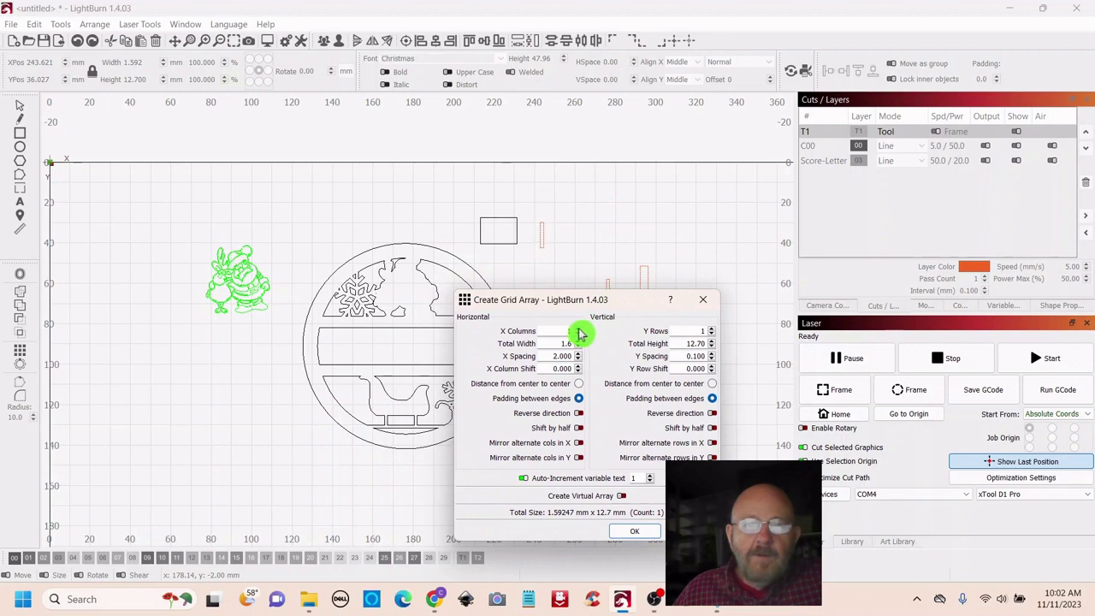
{"action": "double_click", "coordinate": [578, 330]}
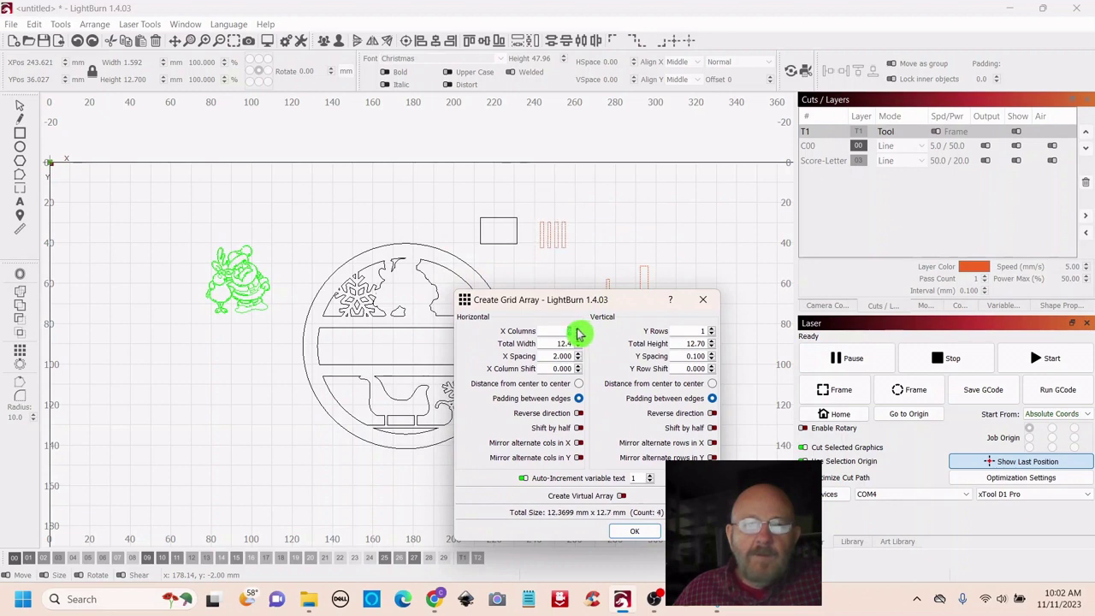
{"action": "left_click", "coordinate": [634, 531]}
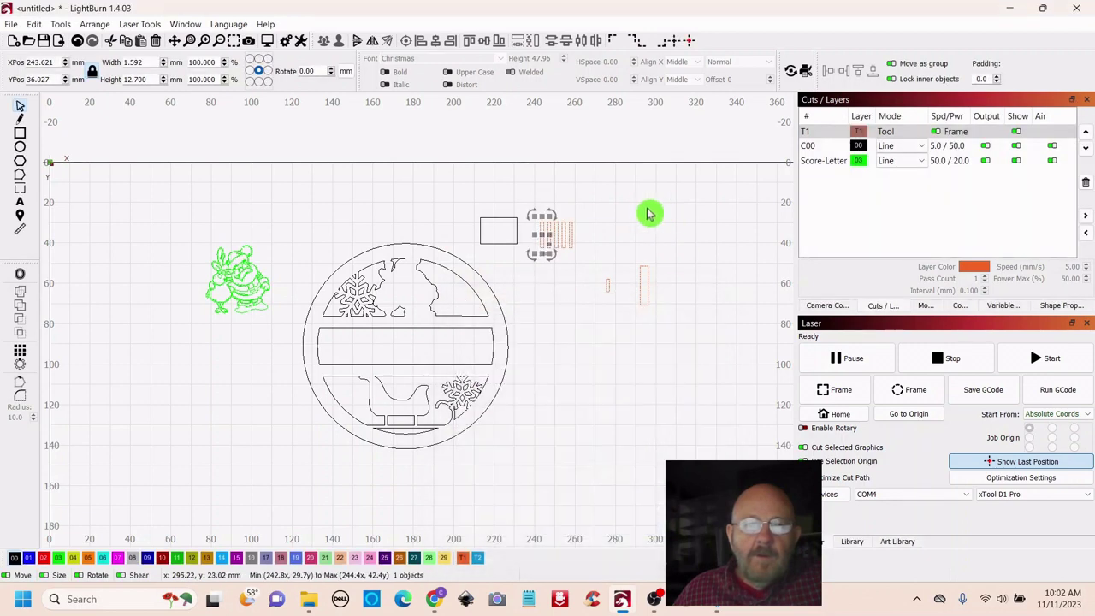
Regroup the four arrayed red columns together next to the cap rectangle
{"action": "left_click_drag", "start_coordinate": [599, 209], "coordinate": [519, 283]}
{"action": "mouse_move", "coordinate": [556, 233]}
{"action": "left_mouse_down"}
{"action": "mouse_move", "coordinate": [498, 231]}
{"action": "mouse_move", "coordinate": [567, 226]}
{"action": "left_mouse_up"}
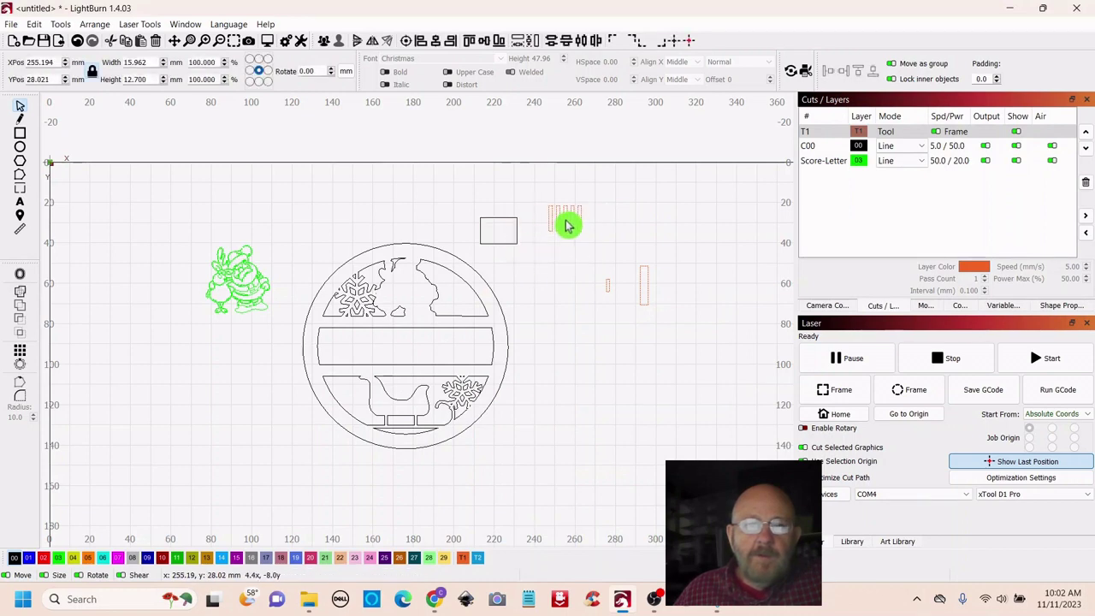
{"action": "left_click", "coordinate": [702, 237]}
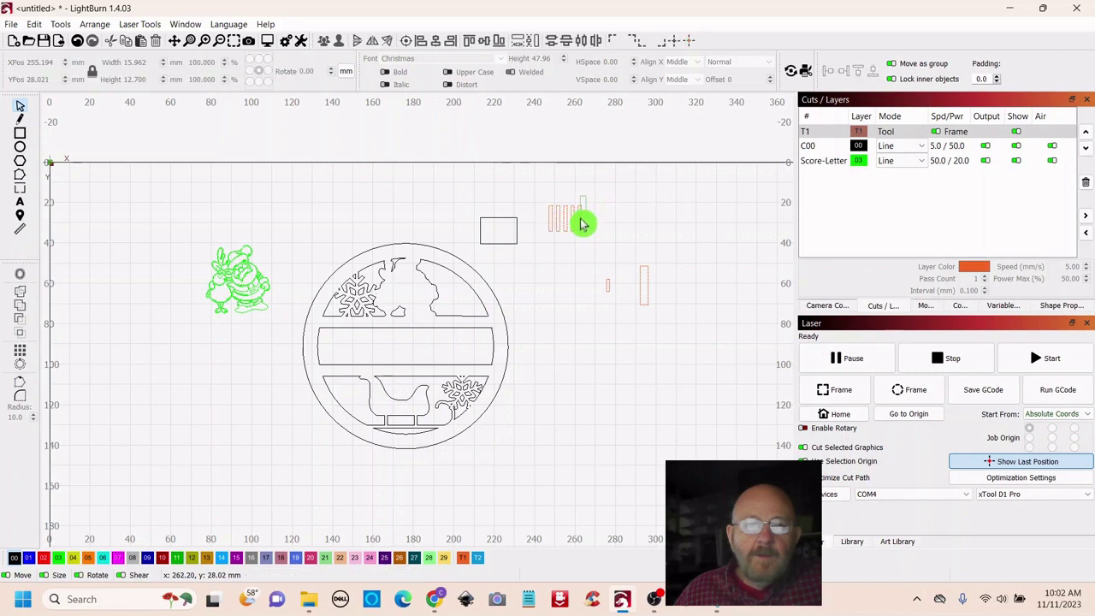
{"action": "left_click", "coordinate": [579, 220]}
{"action": "left_click_drag", "start_coordinate": [579, 220], "coordinate": [626, 288]}
{"action": "left_click", "coordinate": [577, 309]}
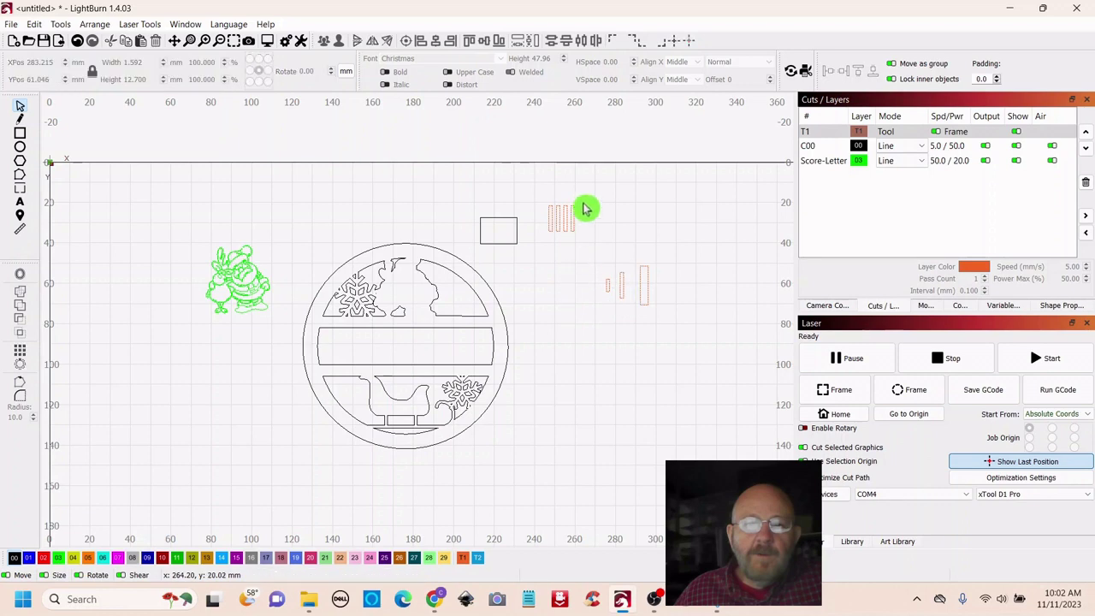
{"action": "left_click_drag", "start_coordinate": [585, 203], "coordinate": [549, 240]}
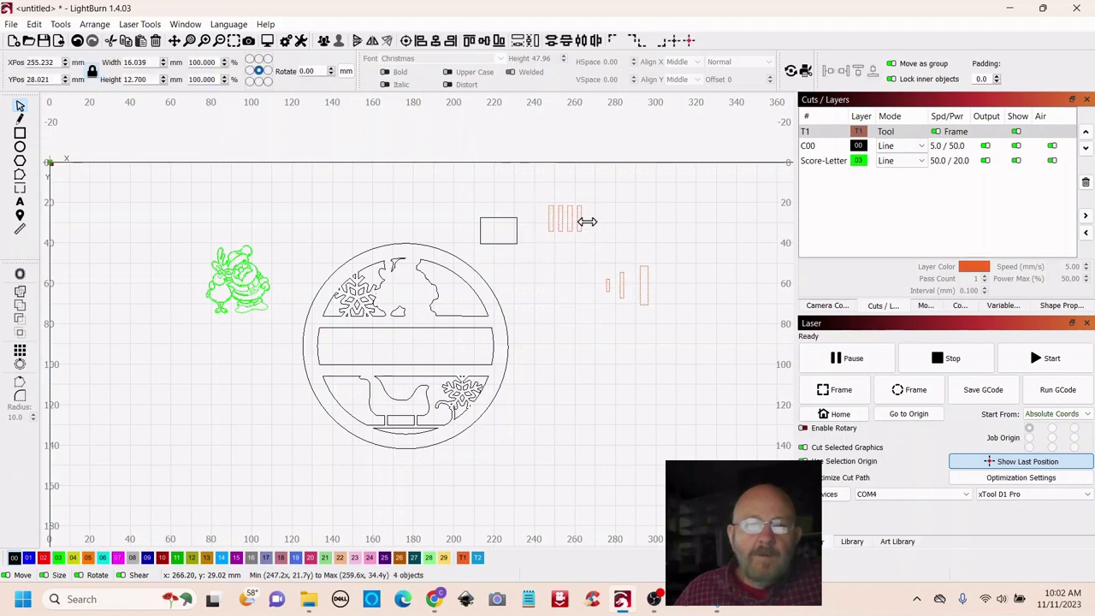
{"action": "left_click_drag", "start_coordinate": [567, 221], "coordinate": [499, 233]}
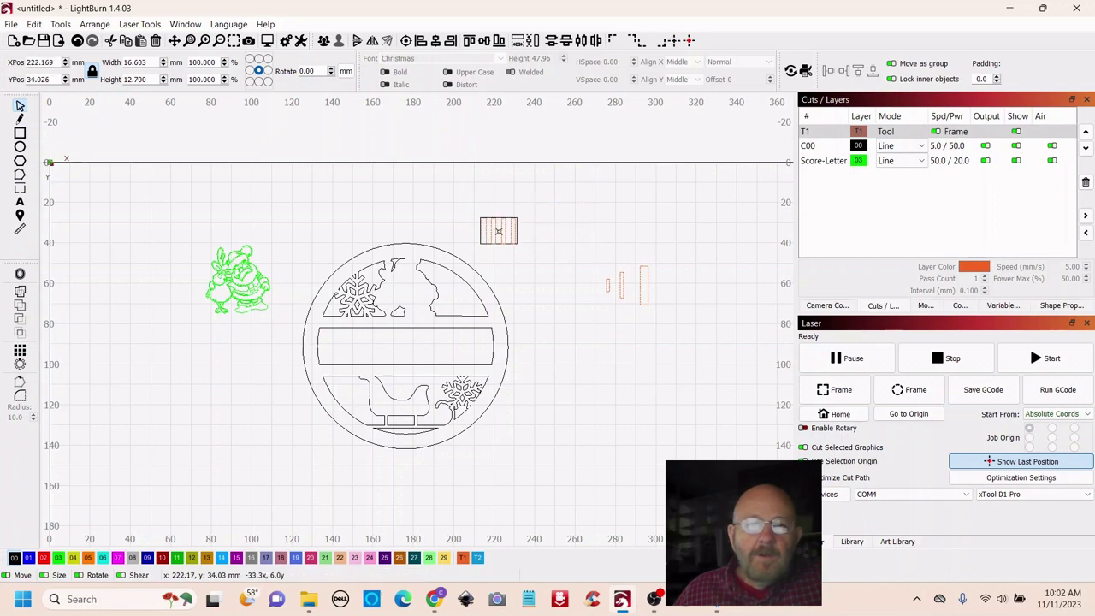
{"action": "left_click", "coordinate": [533, 291]}
Move the 18.0 × 13.0 mm cap rectangle onto the top edge of the ornament ring
{"action": "scroll", "coordinate": [533, 291], "scroll_direction": "up", "scroll_amount": 2}
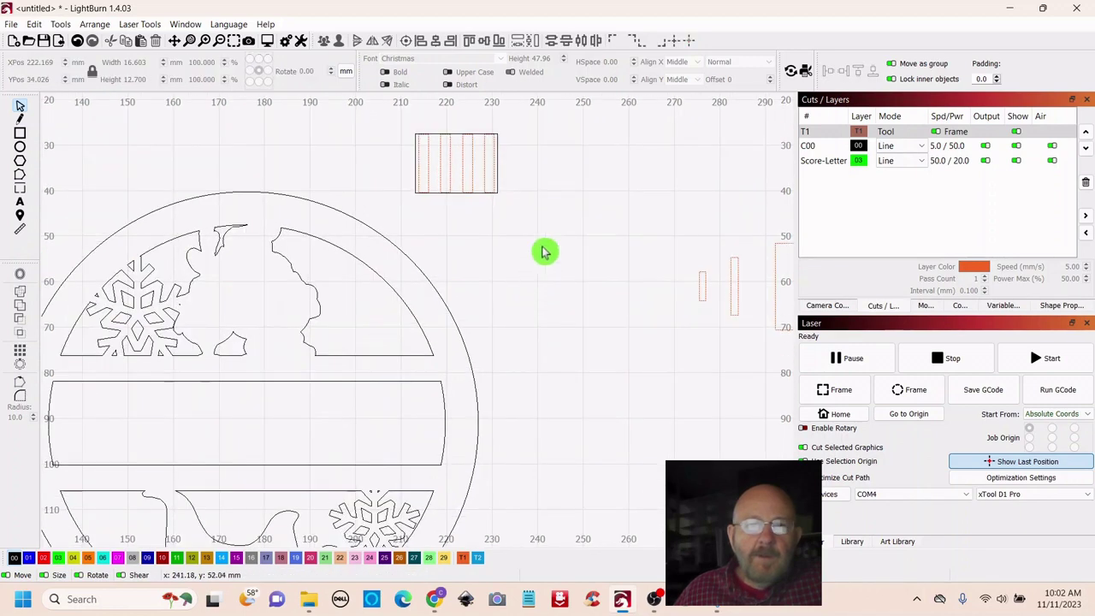
{"action": "left_click_drag", "start_coordinate": [548, 240], "coordinate": [581, 321]}
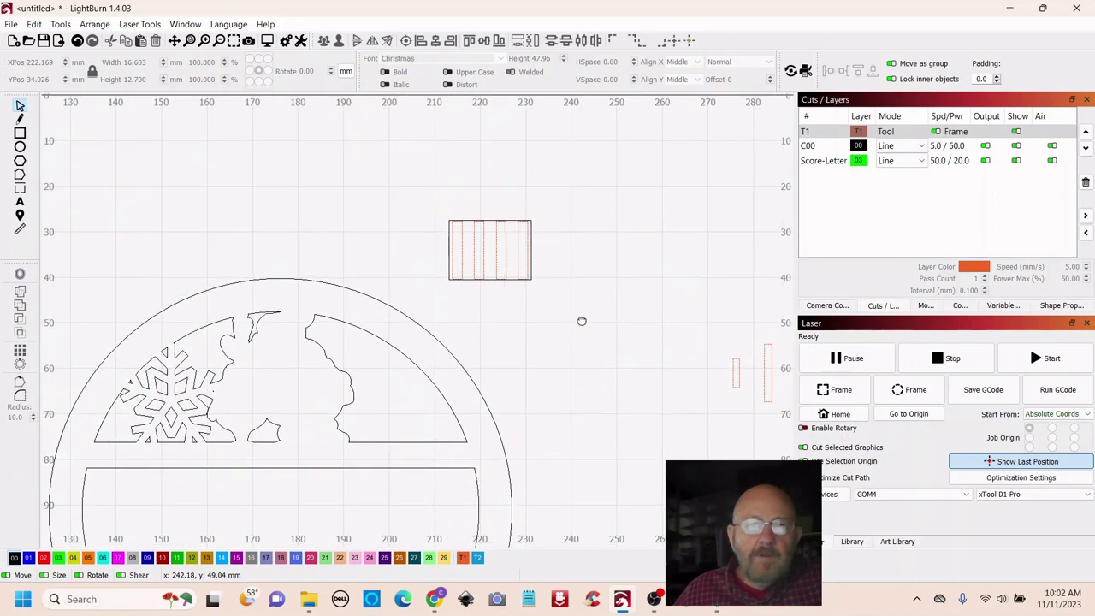
{"action": "left_click", "coordinate": [486, 280]}
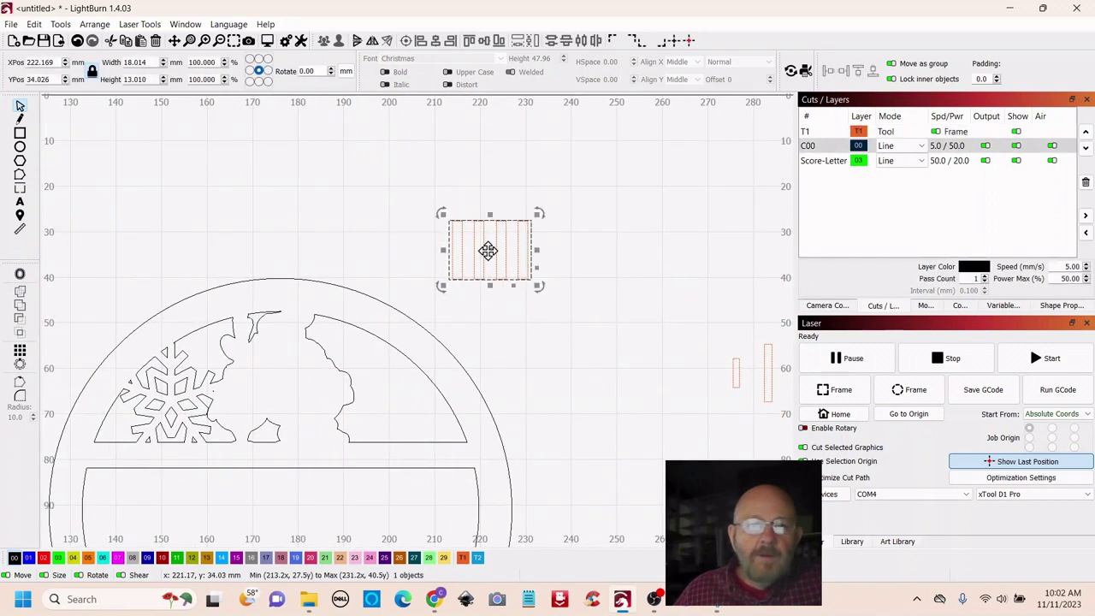
{"action": "left_click_drag", "start_coordinate": [488, 250], "coordinate": [282, 242]}
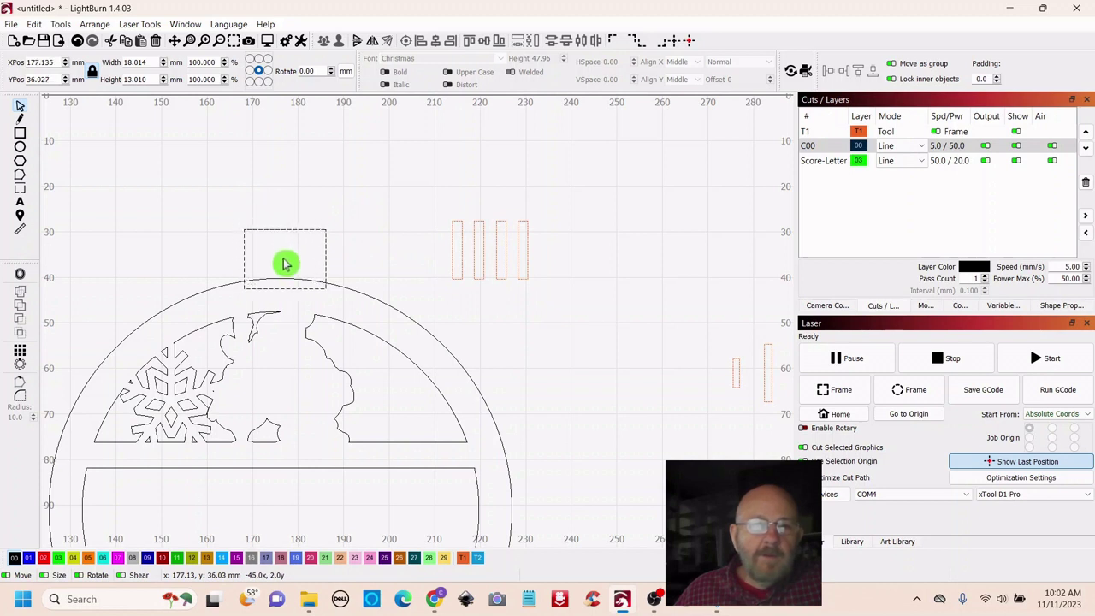
{"action": "left_click_drag", "start_coordinate": [285, 263], "coordinate": [286, 264]}
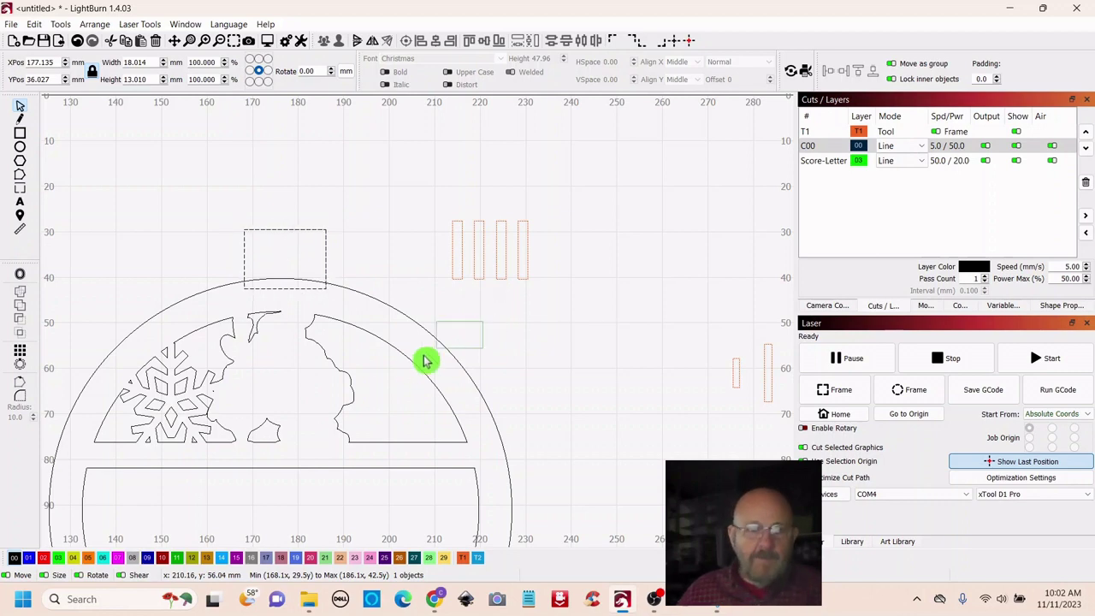
Centre the cap horizontally on the ring and weld them into one 101.7 × 112.4 mm outline
{"action": "key", "text": "ctrl+a"}
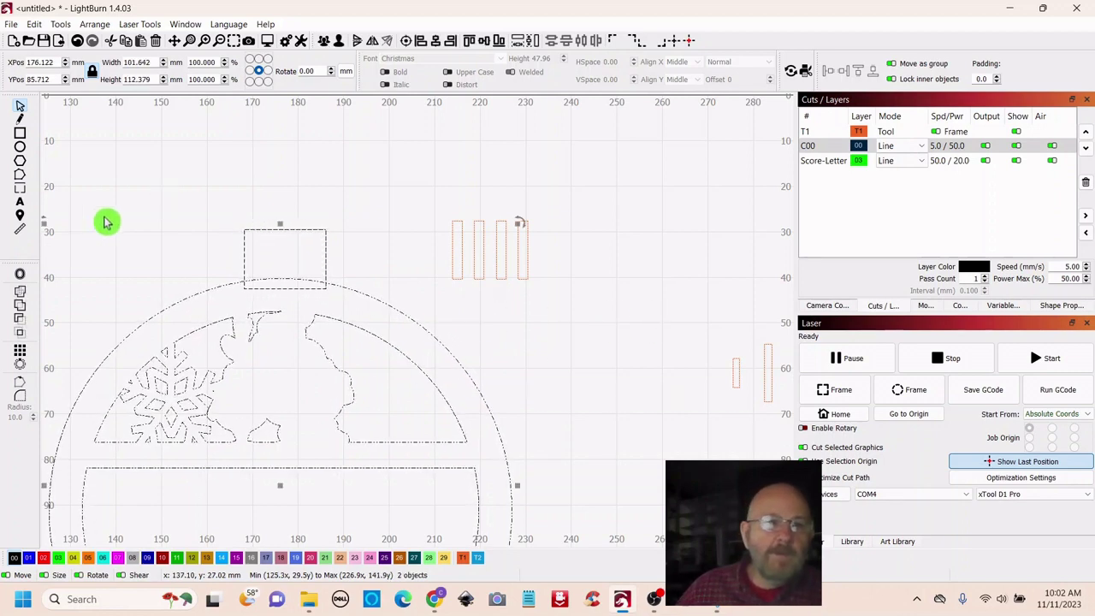
{"action": "left_click", "coordinate": [437, 43]}
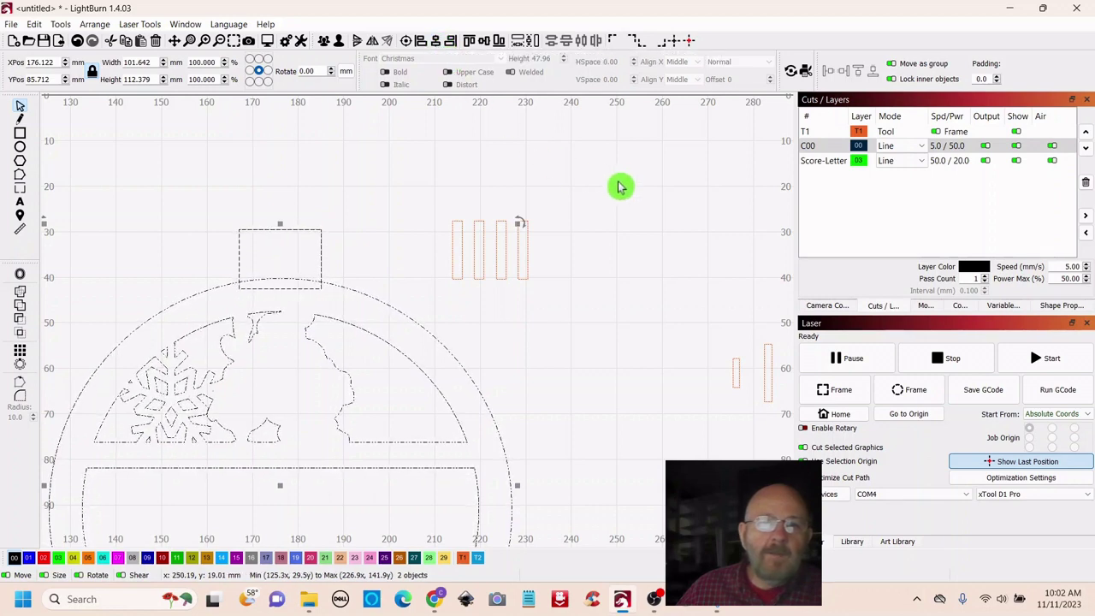
{"action": "left_click", "coordinate": [22, 298]}
{"action": "left_click", "coordinate": [589, 306]}
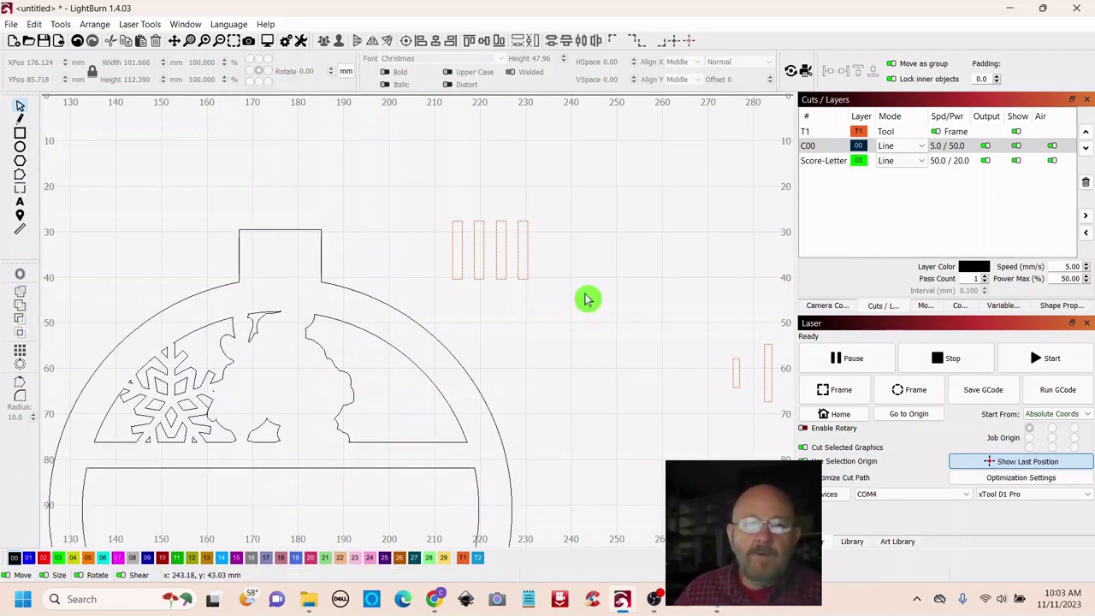
{"action": "scroll", "coordinate": [602, 317], "scroll_direction": "up", "scroll_amount": 1}
{"action": "scroll", "coordinate": [601, 317], "scroll_direction": "down", "scroll_amount": 3}
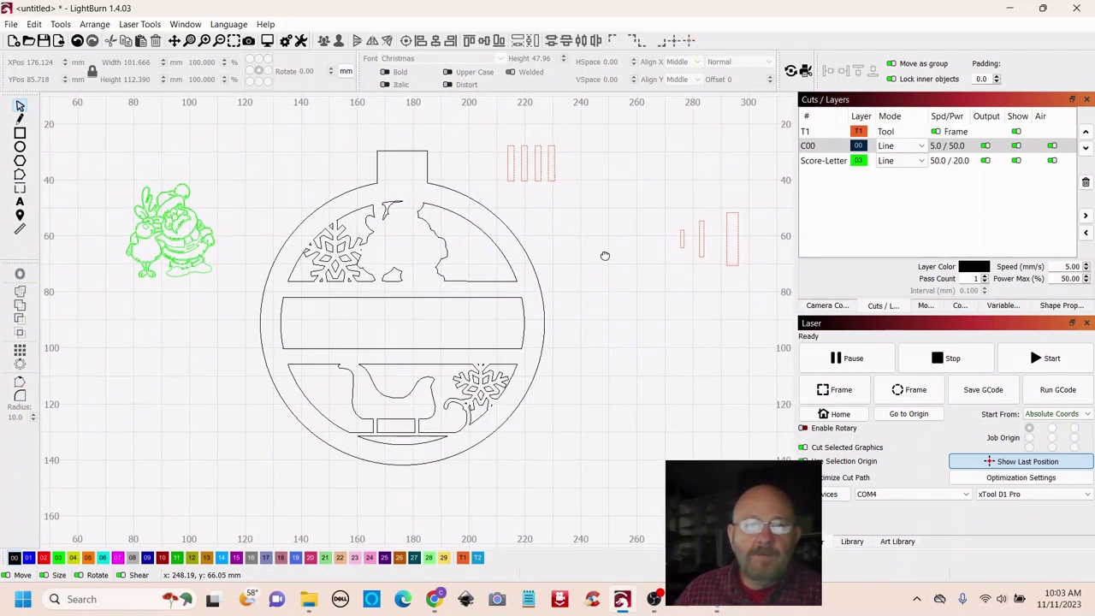
{"action": "left_click_drag", "start_coordinate": [596, 278], "coordinate": [596, 290]}
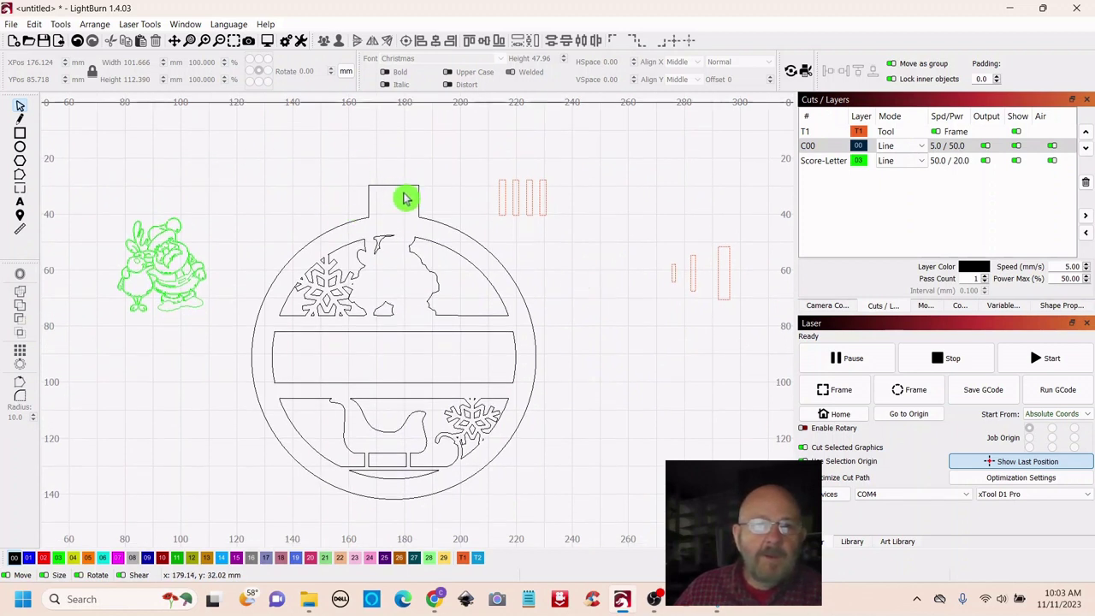
Draw a 5 × 5 mm hook-hole circle inside the cap and nudge it into place
{"action": "left_click", "coordinate": [21, 148]}
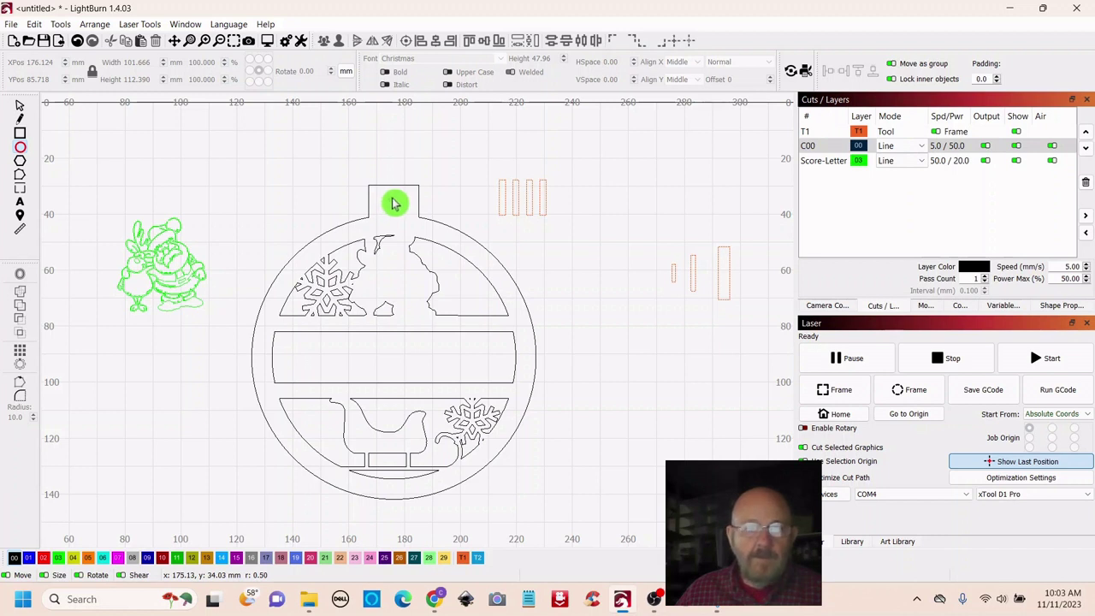
{"action": "left_click_drag", "start_coordinate": [403, 208], "coordinate": [401, 205]}
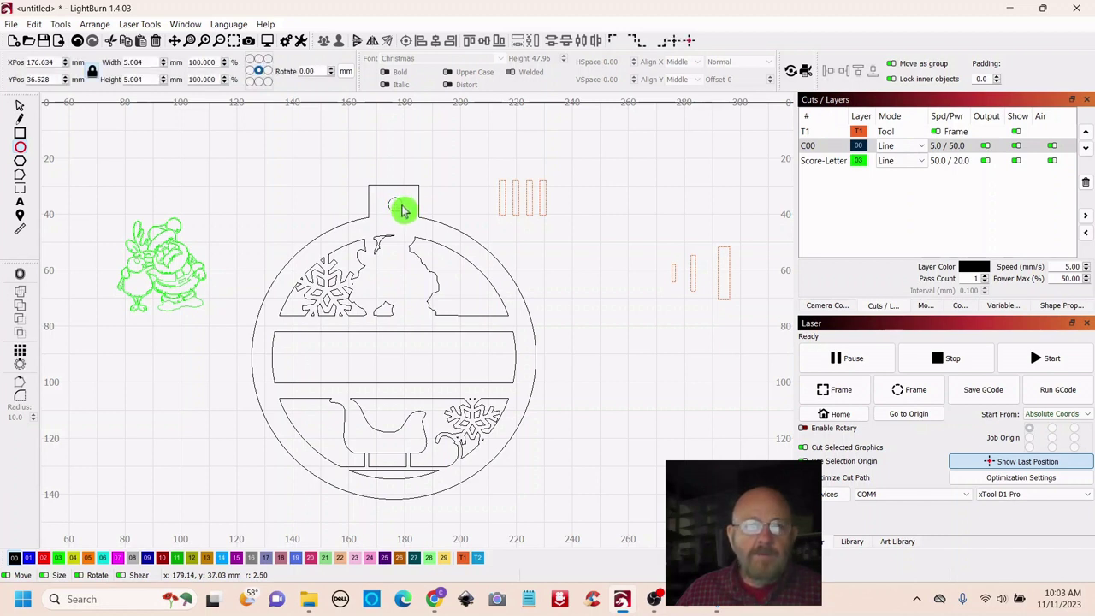
{"action": "left_click", "coordinate": [23, 112]}
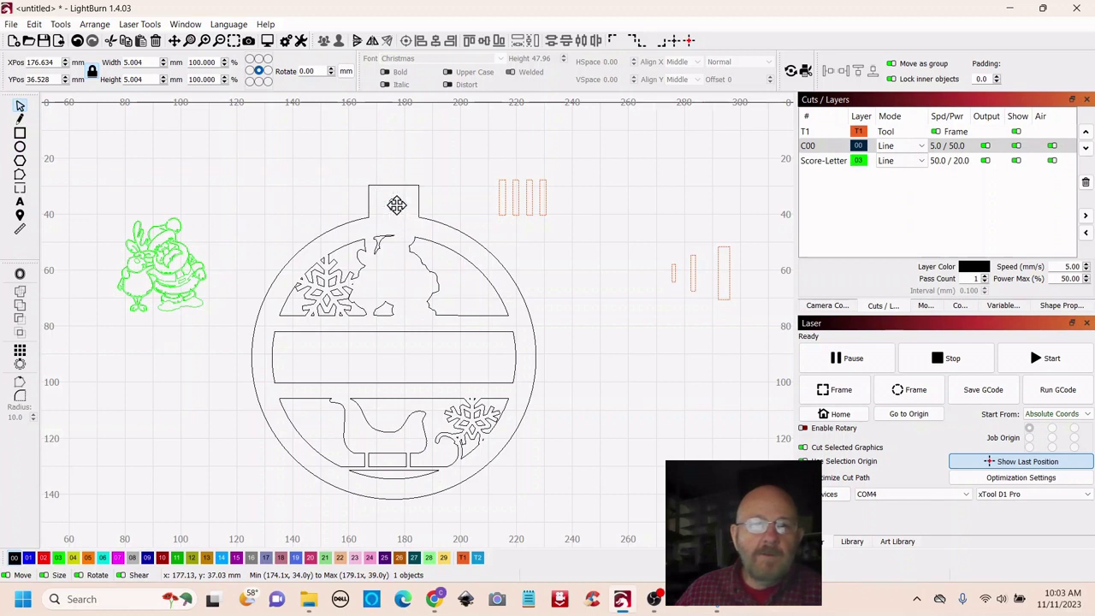
{"action": "left_click_drag", "start_coordinate": [396, 204], "coordinate": [396, 208]}
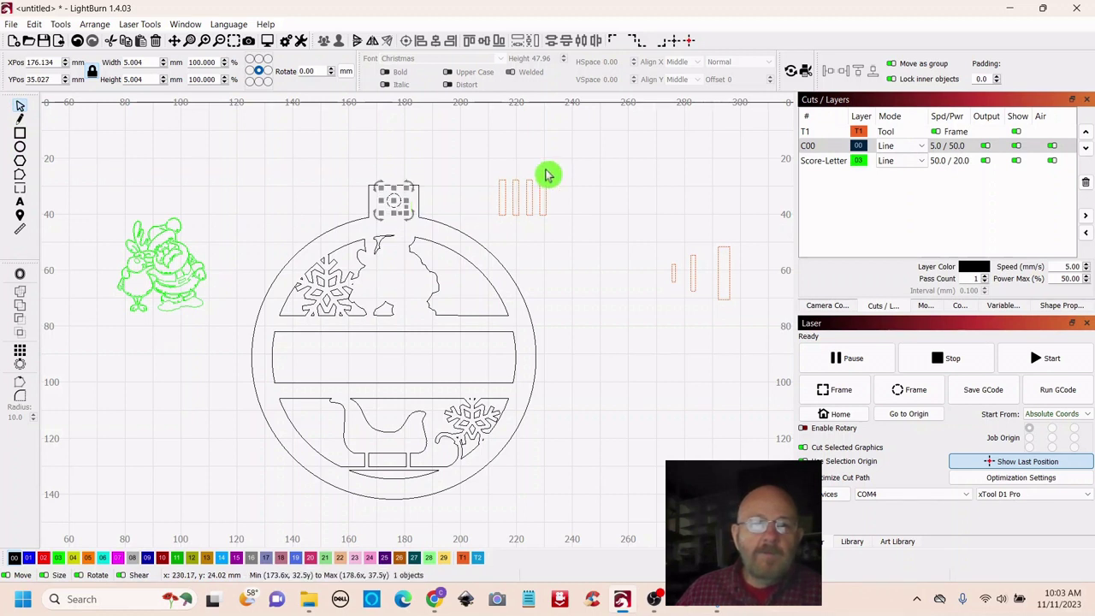
{"action": "left_click", "coordinate": [585, 169]}
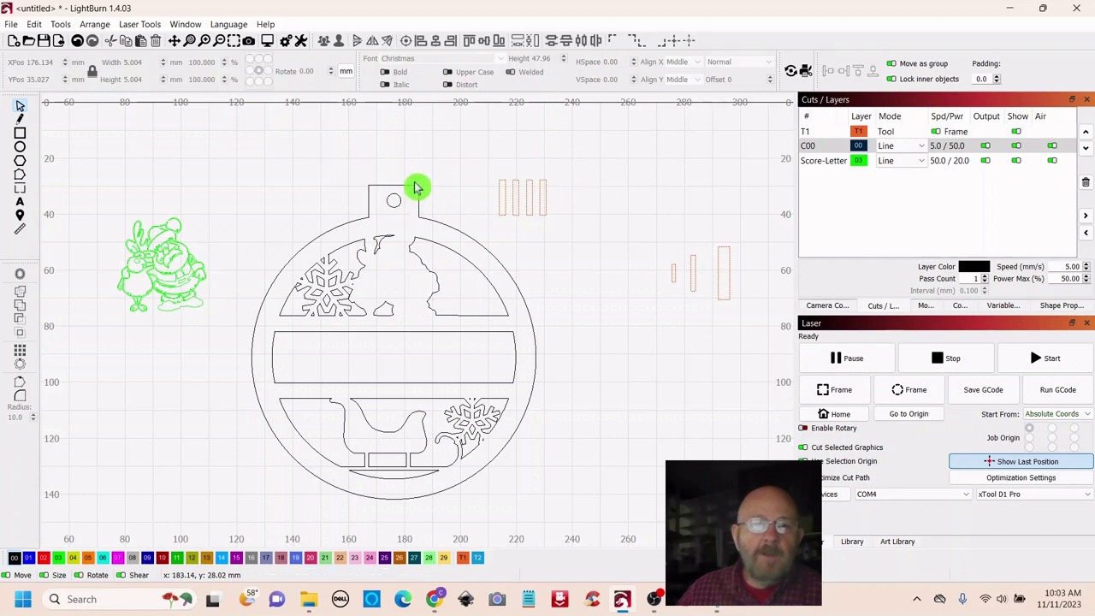
{"action": "left_click", "coordinate": [385, 224]}
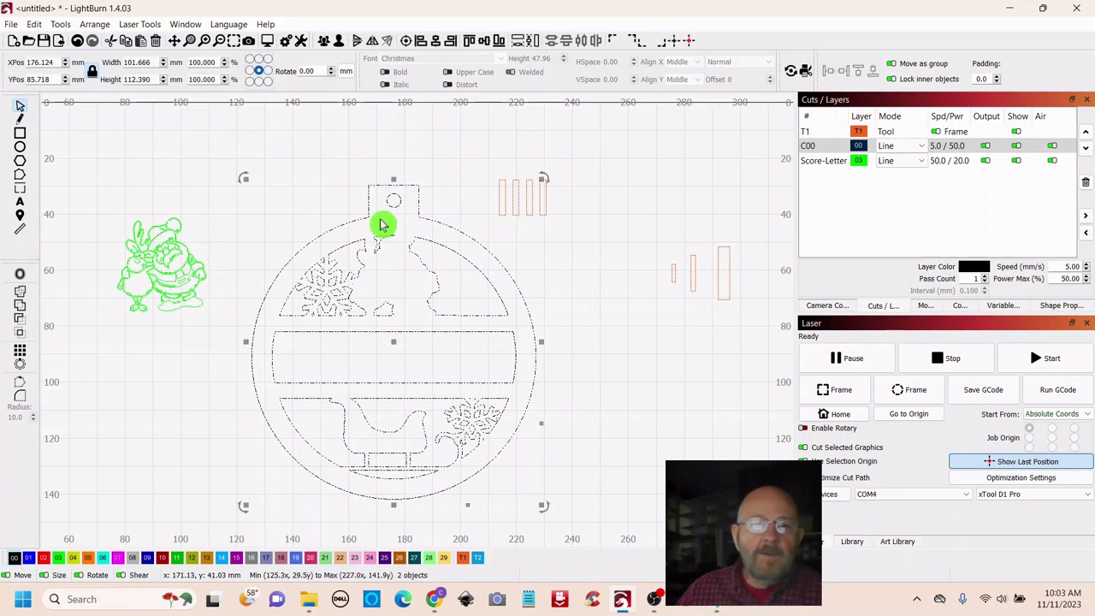
Put the four small orange rectangles on the Score-Letter layer and move them onto the cap
{"action": "right_click", "coordinate": [396, 346]}
{"action": "left_click", "coordinate": [428, 450]}
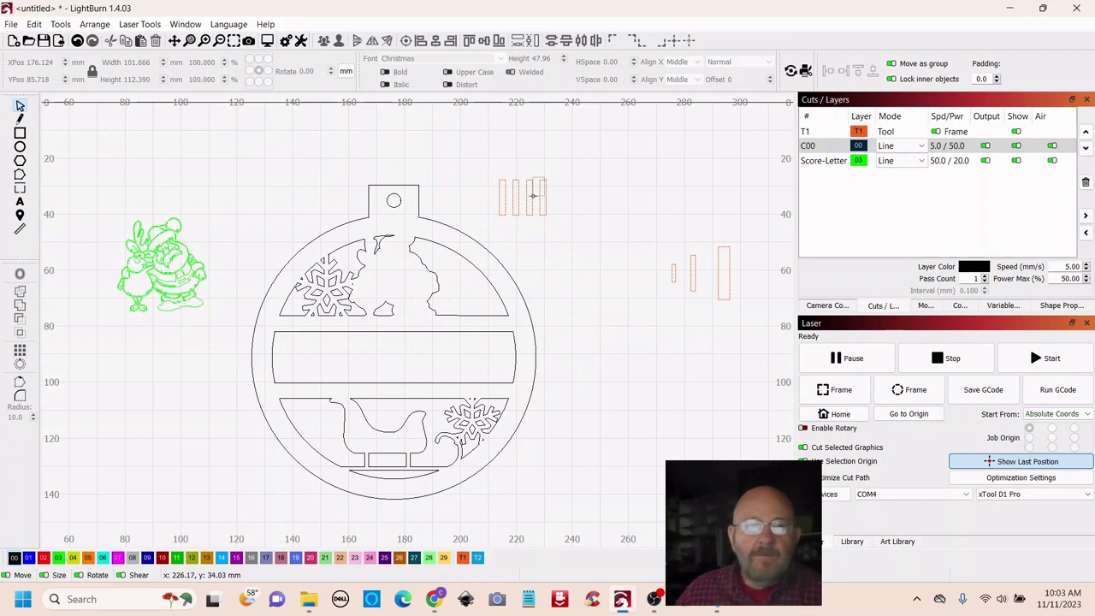
{"action": "left_click", "coordinate": [533, 196]}
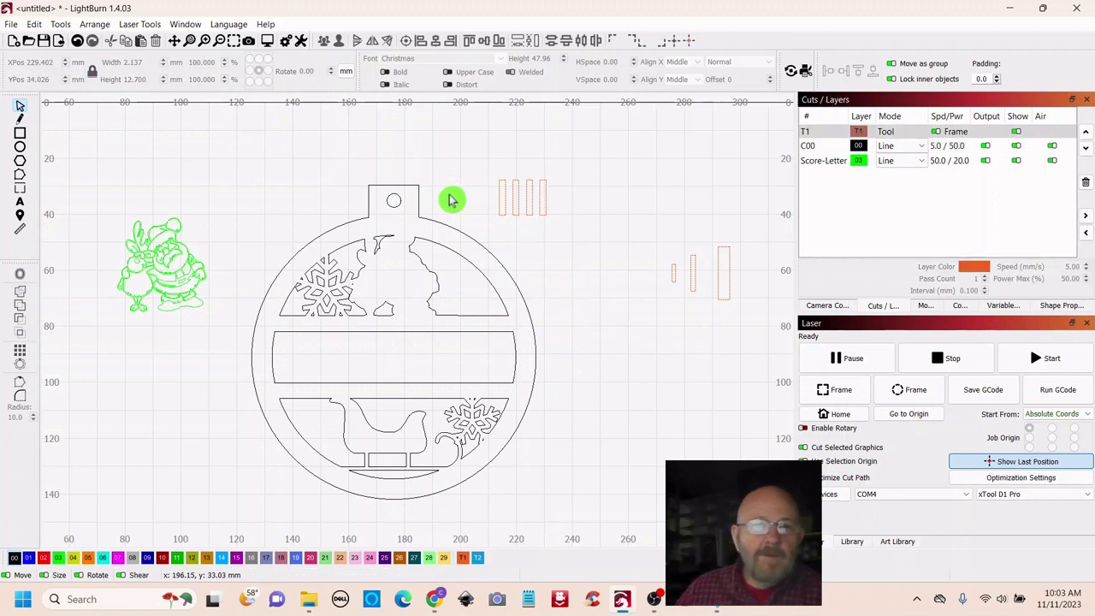
{"action": "left_click_drag", "start_coordinate": [560, 177], "coordinate": [488, 237]}
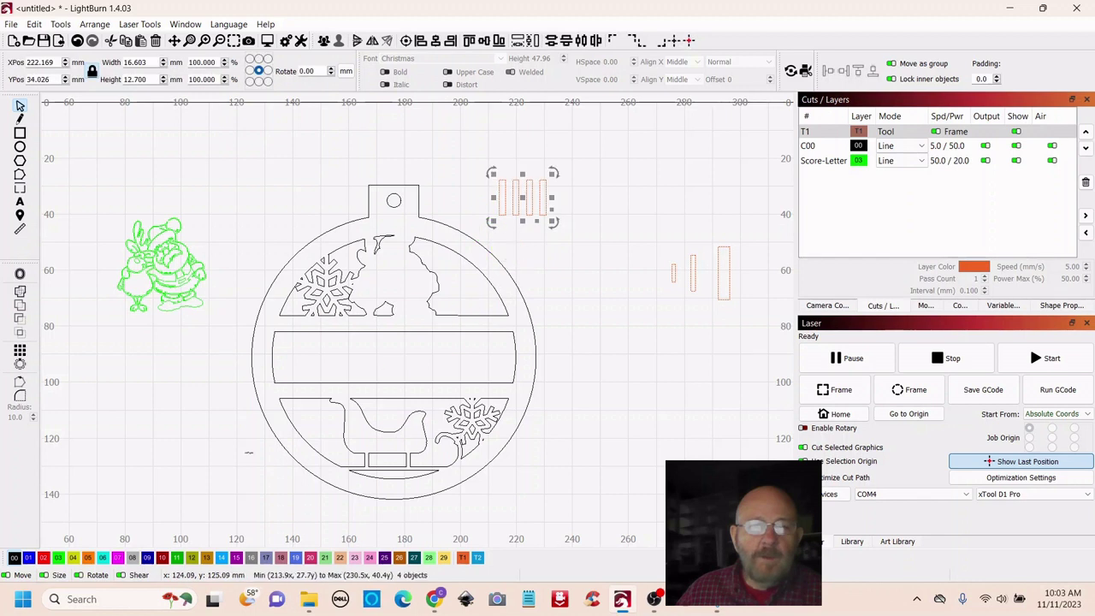
{"action": "left_click", "coordinate": [58, 558]}
{"action": "left_click_drag", "start_coordinate": [524, 196], "coordinate": [409, 206]}
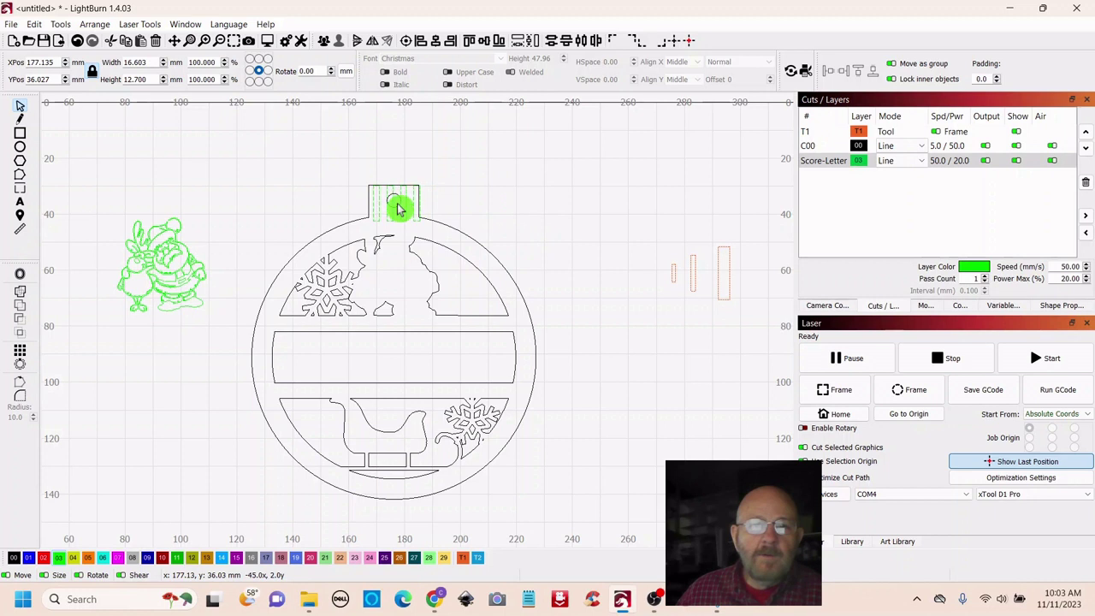
{"action": "left_click_drag", "start_coordinate": [398, 208], "coordinate": [399, 210]}
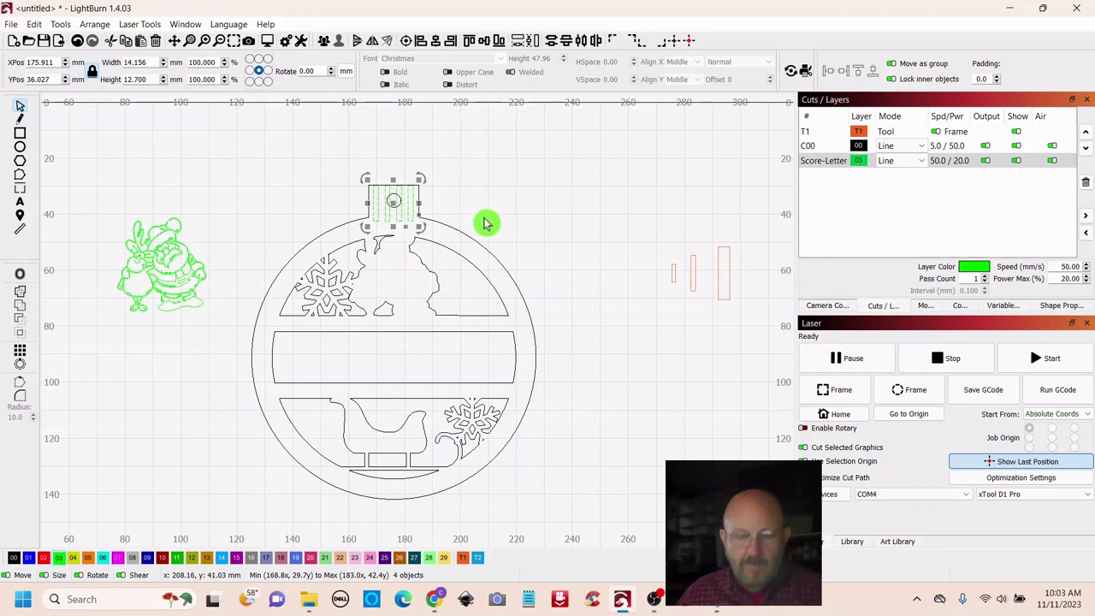
Centre the four score rectangles on the ornament and group them
{"action": "left_click_drag", "start_coordinate": [484, 219], "coordinate": [460, 247]}
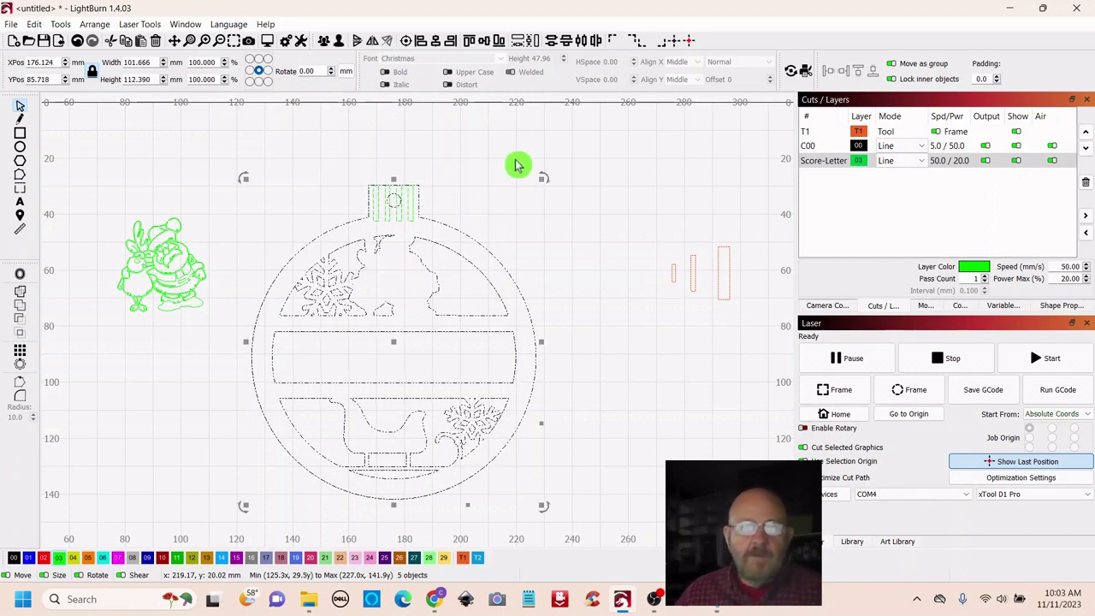
{"action": "left_click", "coordinate": [438, 49]}
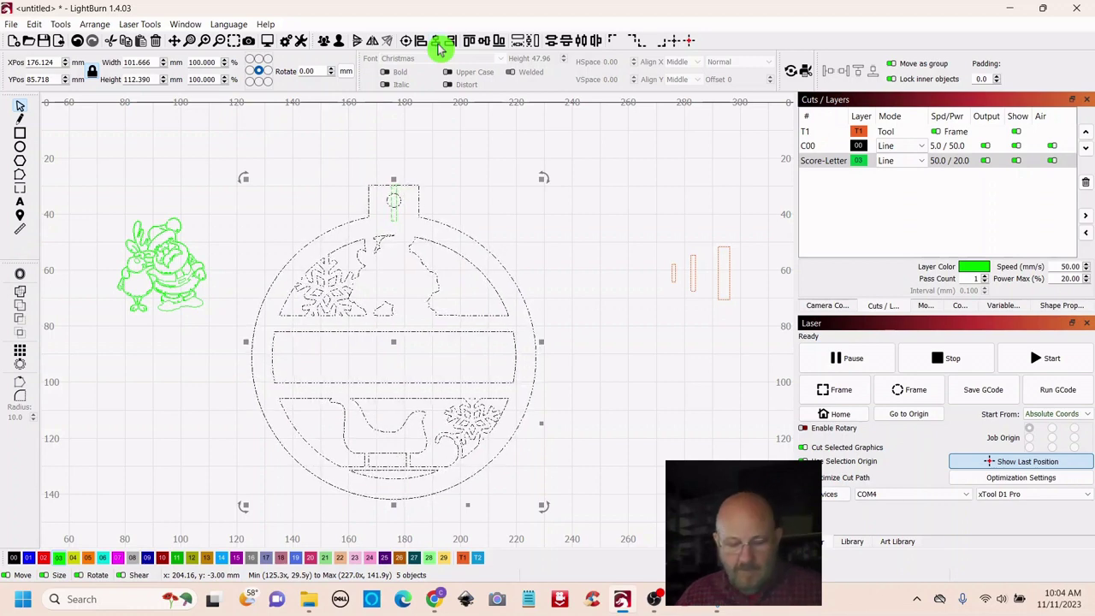
{"action": "left_click", "coordinate": [454, 118]}
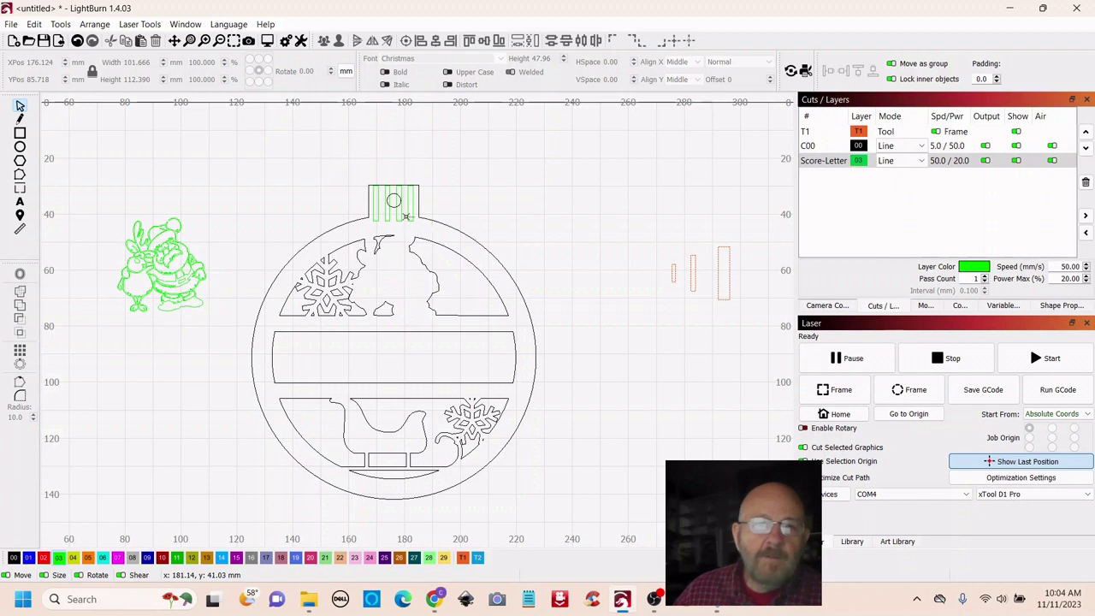
{"action": "left_click", "coordinate": [371, 223]}
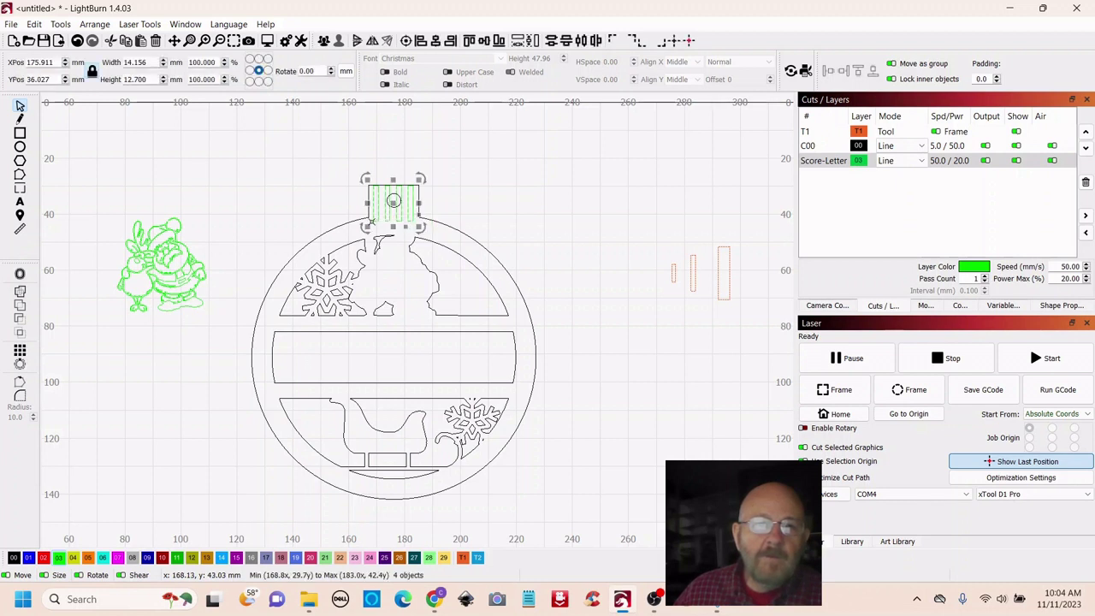
{"action": "right_click", "coordinate": [393, 203]}
{"action": "left_click", "coordinate": [428, 321]}
{"action": "left_click", "coordinate": [502, 183]}
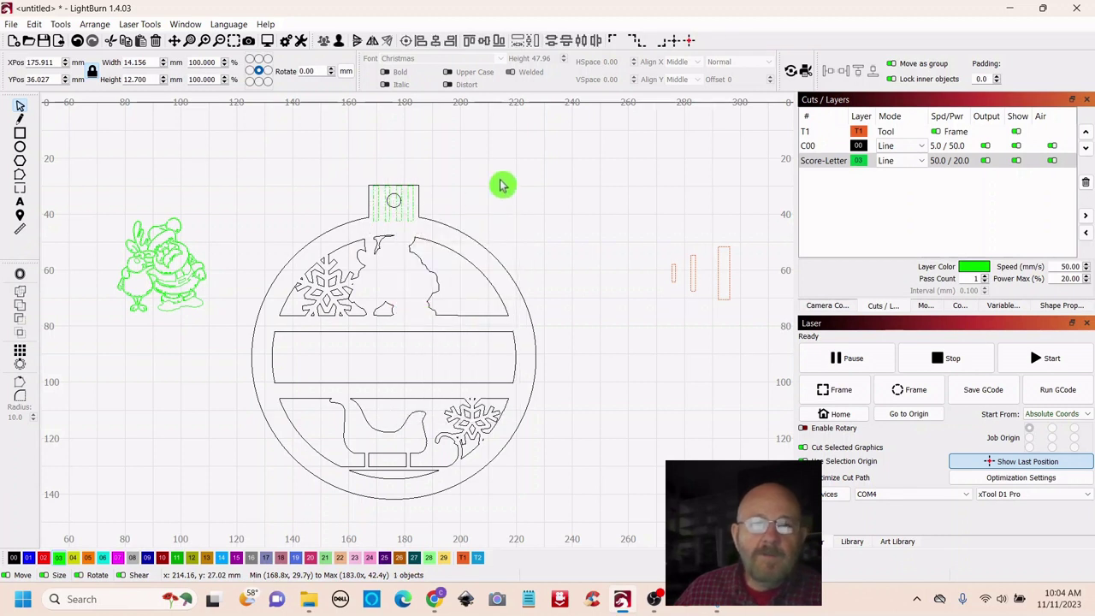
Shift the scoring group and re-centre it on the ornament body
{"action": "left_click_drag", "start_coordinate": [554, 200], "coordinate": [557, 206]}
{"action": "mouse_move", "coordinate": [400, 219]}
{"action": "left_mouse_down"}
{"action": "mouse_move", "coordinate": [492, 214]}
{"action": "mouse_move", "coordinate": [404, 227]}
{"action": "left_mouse_up"}
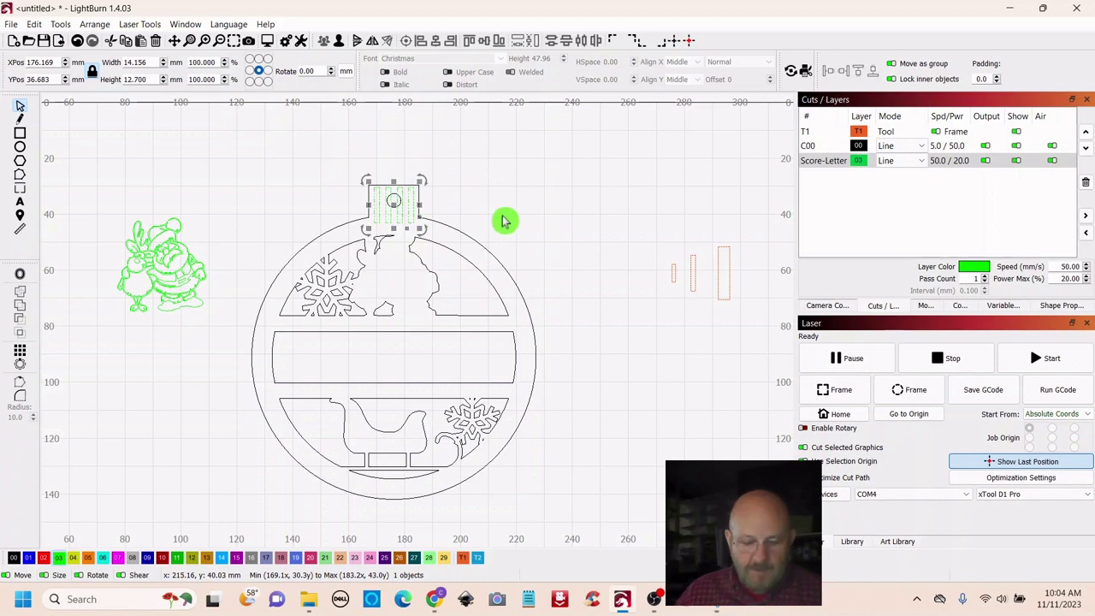
{"action": "left_click", "coordinate": [472, 252], "text": "shift"}
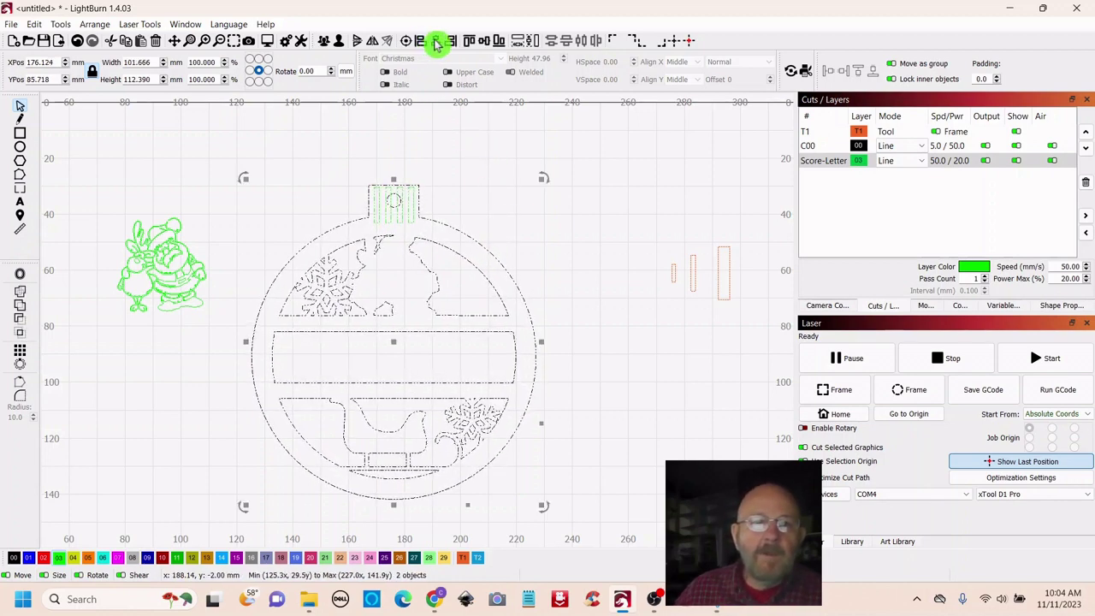
{"action": "left_click", "coordinate": [641, 166]}
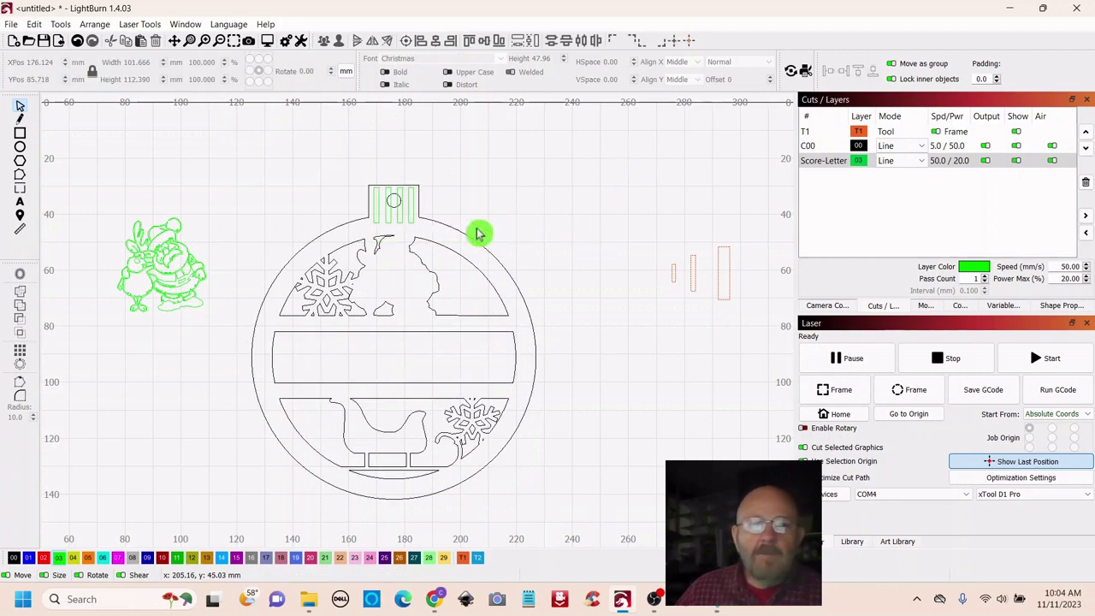
{"action": "left_click", "coordinate": [409, 223]}
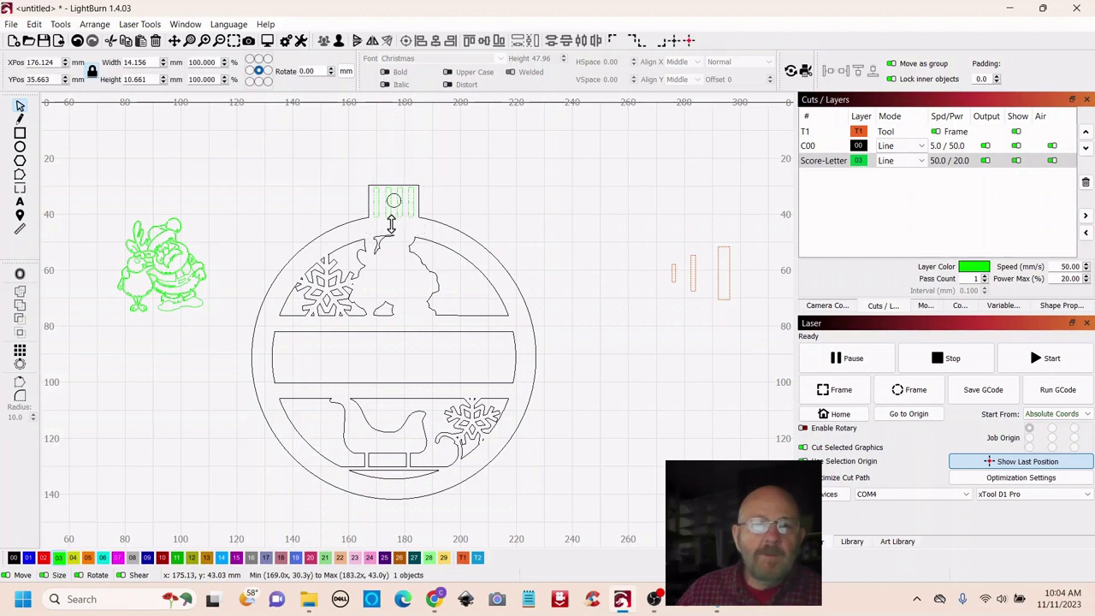
{"action": "left_click", "coordinate": [526, 172]}
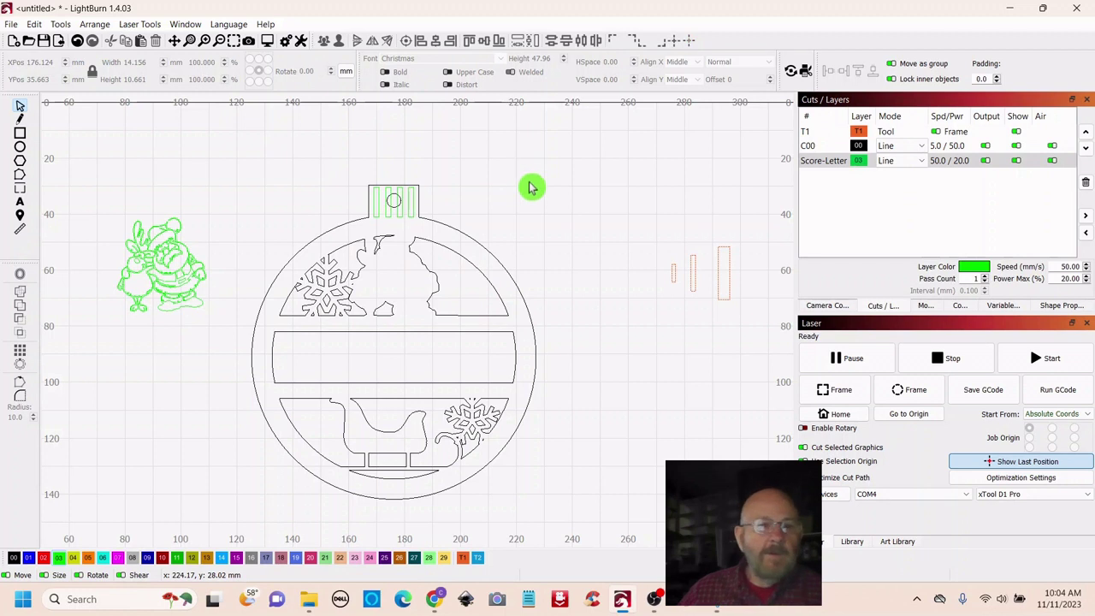
{"action": "left_click_drag", "start_coordinate": [185, 187], "coordinate": [99, 349]}
{"action": "left_click_drag", "start_coordinate": [164, 277], "coordinate": [440, 266]}
{"action": "scroll", "coordinate": [412, 294], "scroll_direction": "up", "scroll_amount": 4}
{"action": "scroll", "coordinate": [587, 289], "scroll_direction": "down", "scroll_amount": 5}
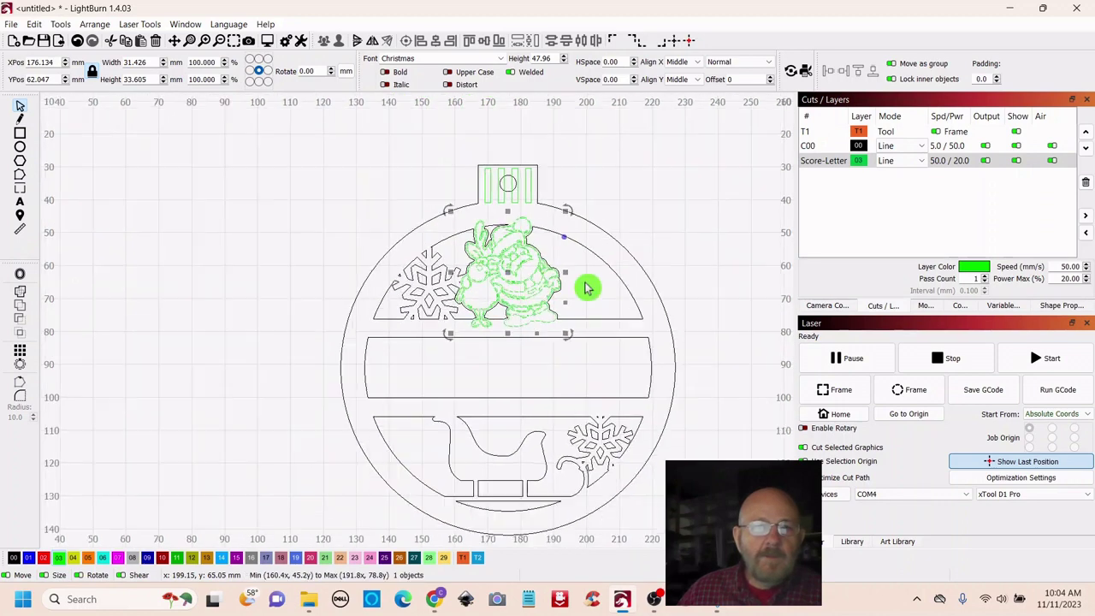
{"action": "left_click", "coordinate": [358, 212]}
{"action": "left_click_drag", "start_coordinate": [460, 431], "coordinate": [547, 345]}
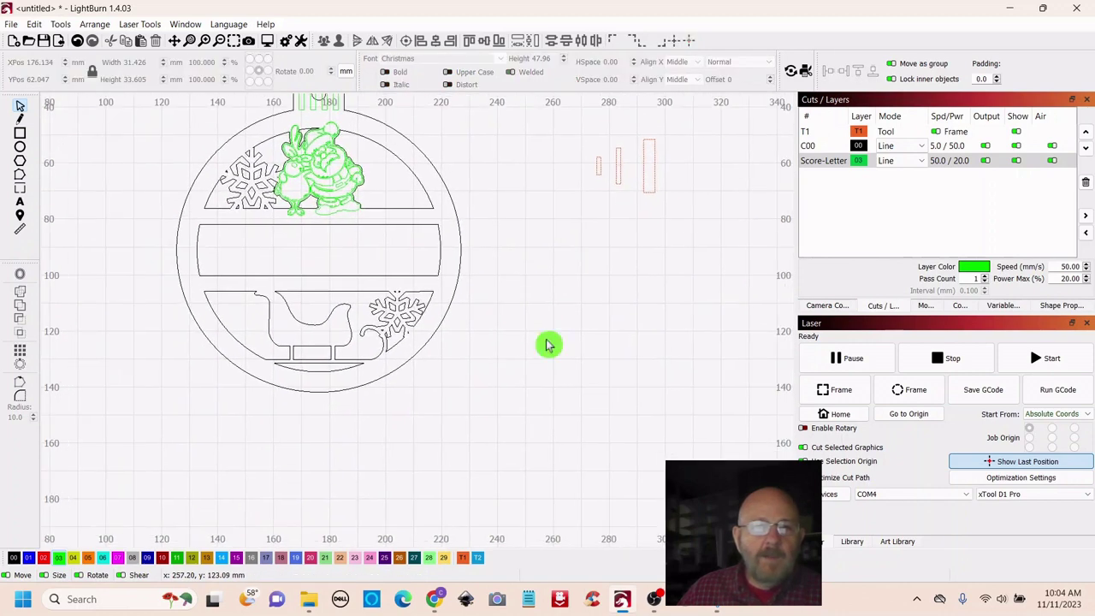
{"action": "scroll", "coordinate": [523, 291], "scroll_direction": "up", "scroll_amount": 2}
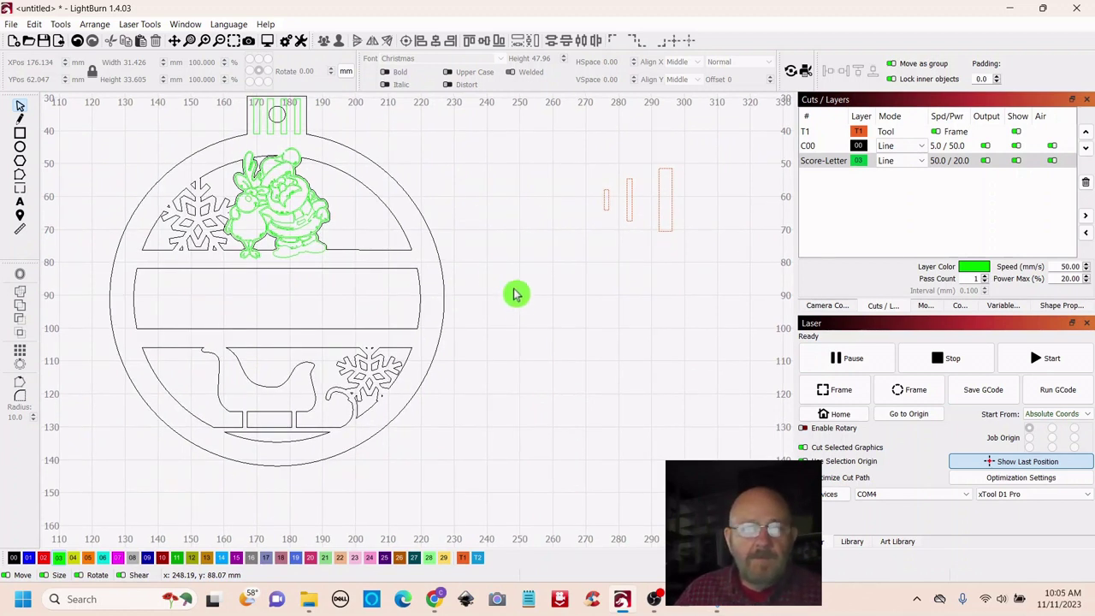
Add the text DAVE to the canvas using the Cooper Black font
{"action": "left_click", "coordinate": [21, 207]}
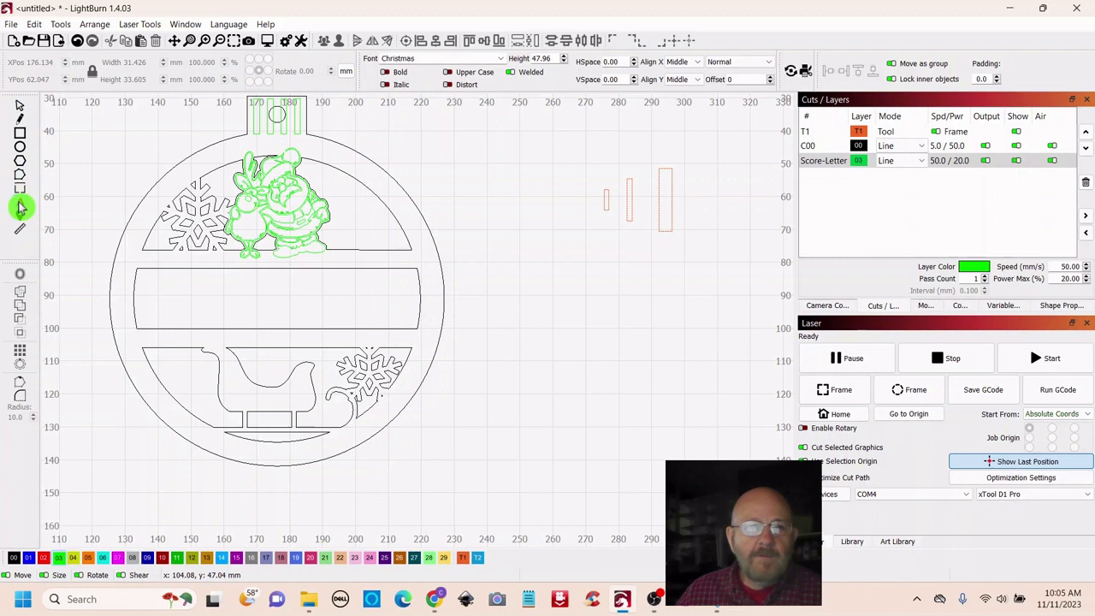
{"action": "left_click", "coordinate": [501, 59]}
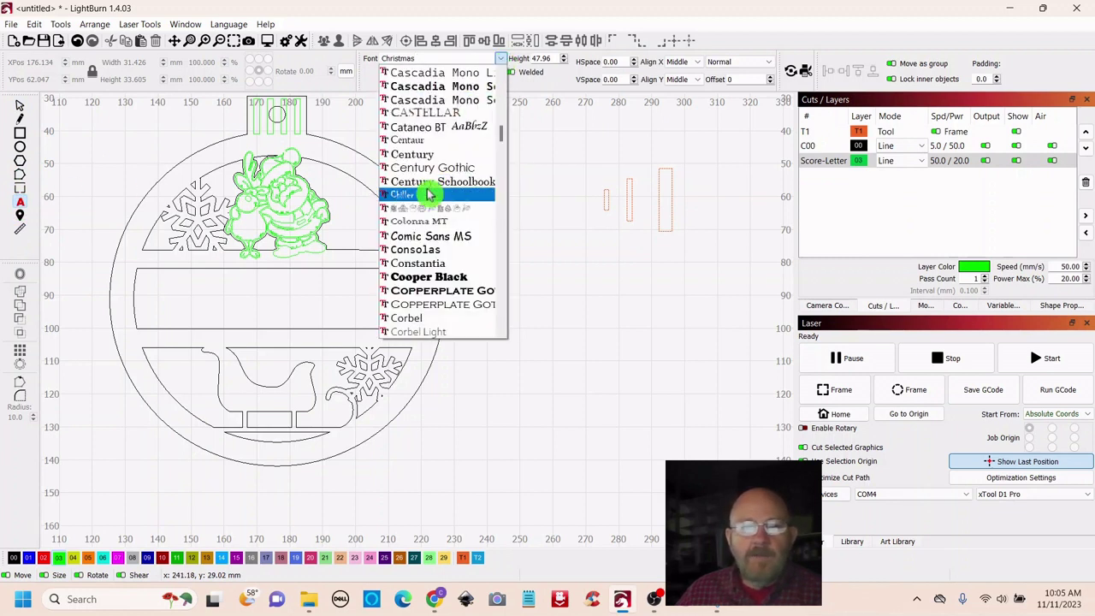
{"action": "scroll", "coordinate": [430, 201], "scroll_direction": "down", "scroll_amount": 1}
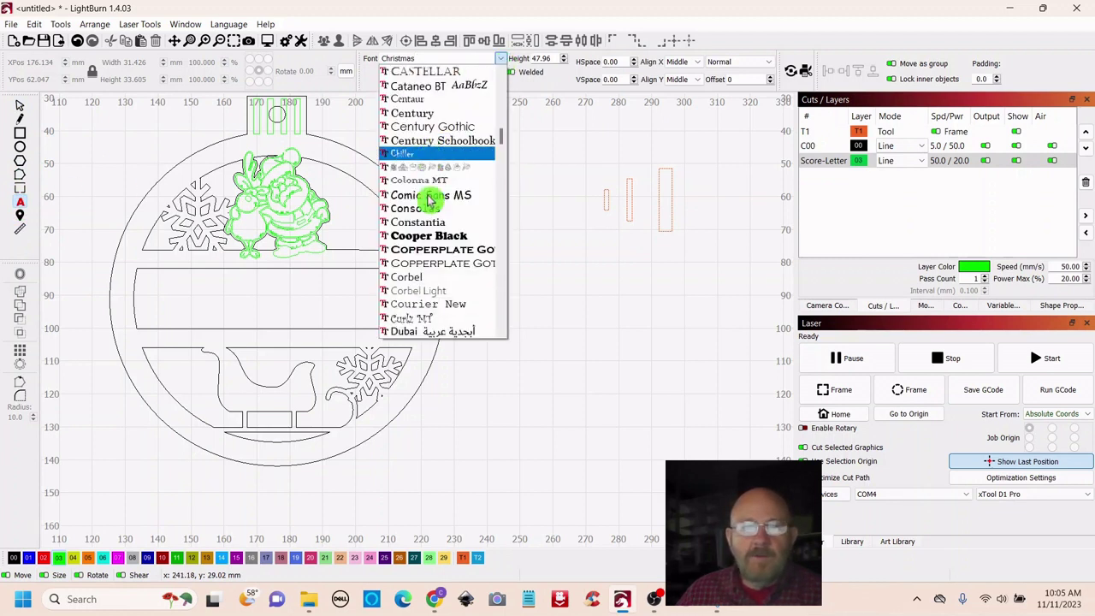
{"action": "left_click", "coordinate": [423, 242]}
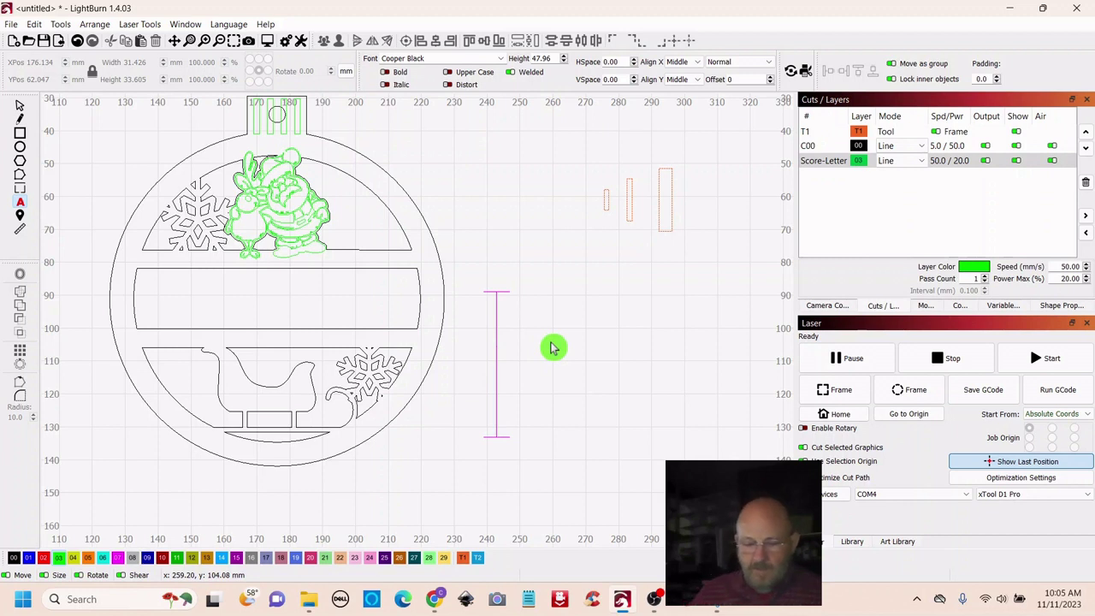
{"action": "type", "text": "DAVE"}
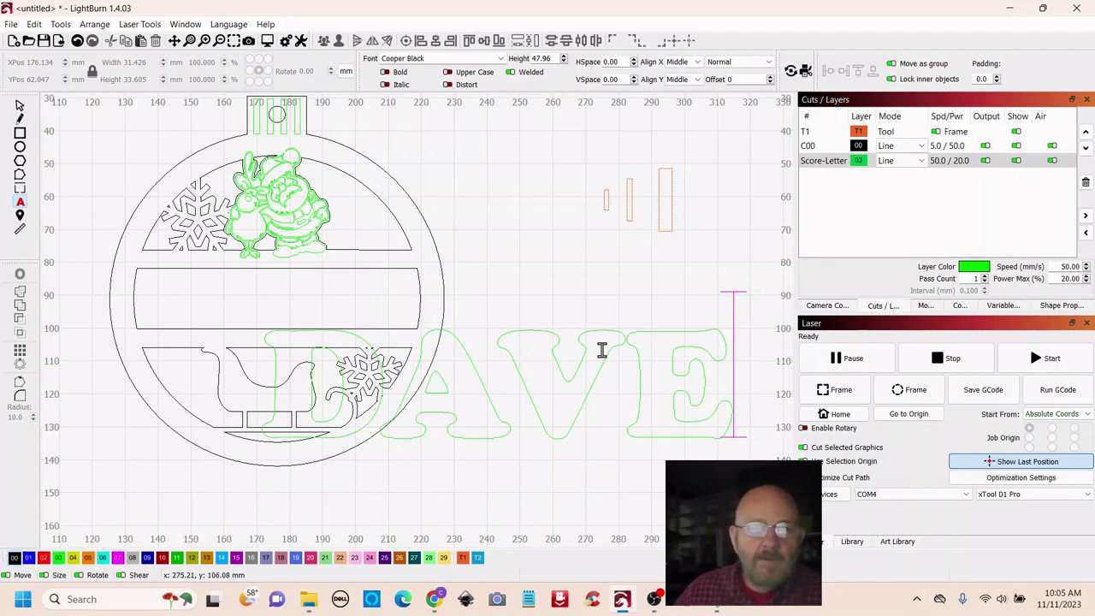
Put DAVE on the black 00 layer and shrink it into the ornament's middle band
{"action": "left_click", "coordinate": [22, 109]}
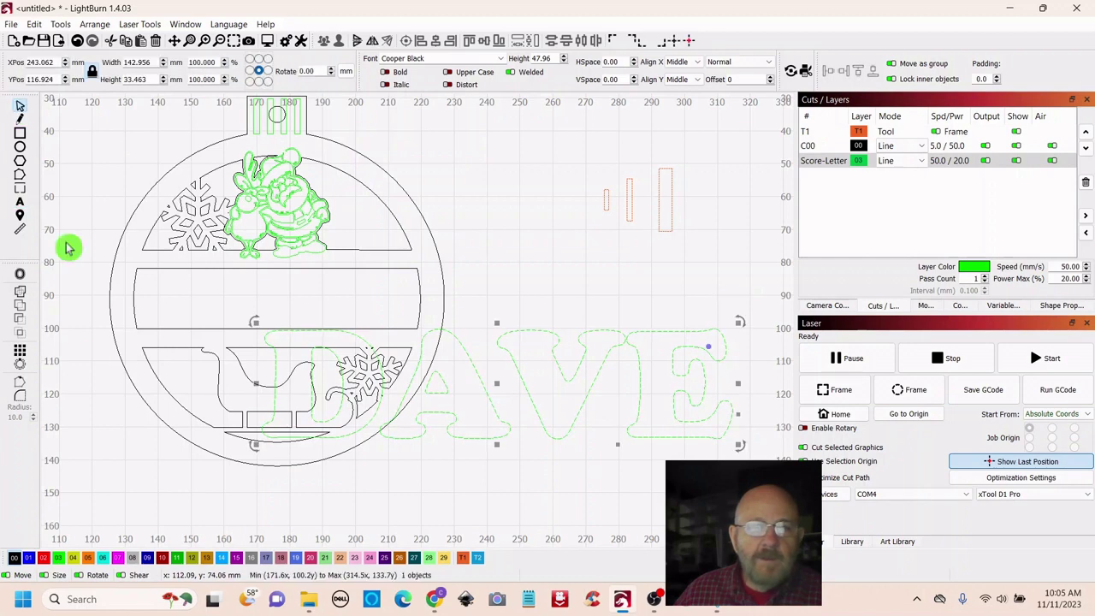
{"action": "left_click", "coordinate": [13, 559]}
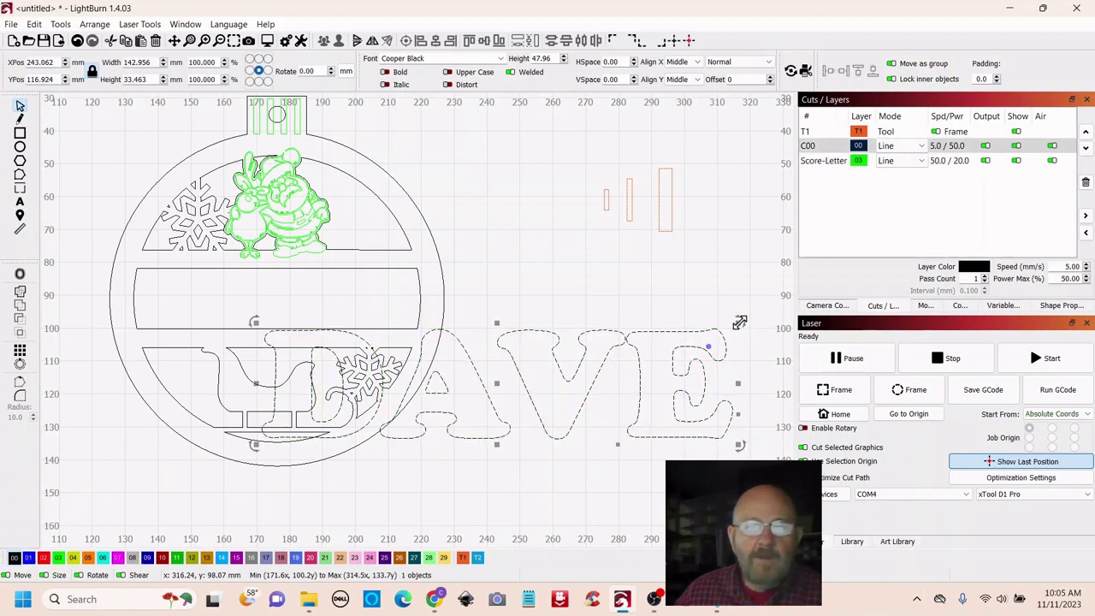
{"action": "left_click_drag", "start_coordinate": [740, 323], "coordinate": [391, 410]}
{"action": "left_click_drag", "start_coordinate": [322, 429], "coordinate": [267, 298]}
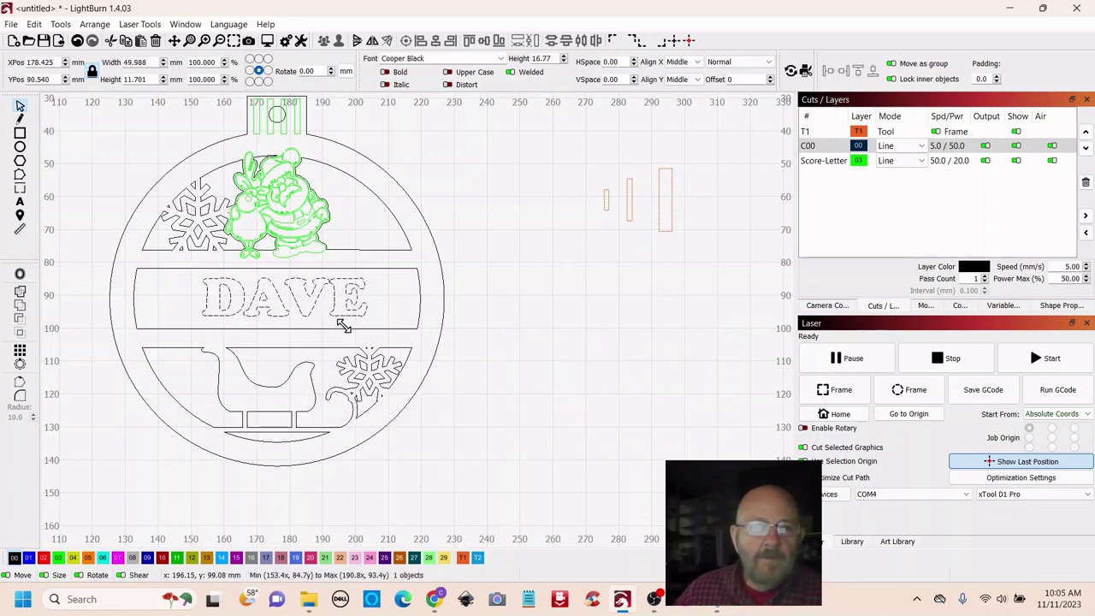
Fine-tune DAVE to fill the name band at about 83.3 × 19.5 mm
{"action": "left_click_drag", "start_coordinate": [344, 327], "coordinate": [384, 339]}
{"action": "left_click_drag", "start_coordinate": [313, 308], "coordinate": [310, 310]}
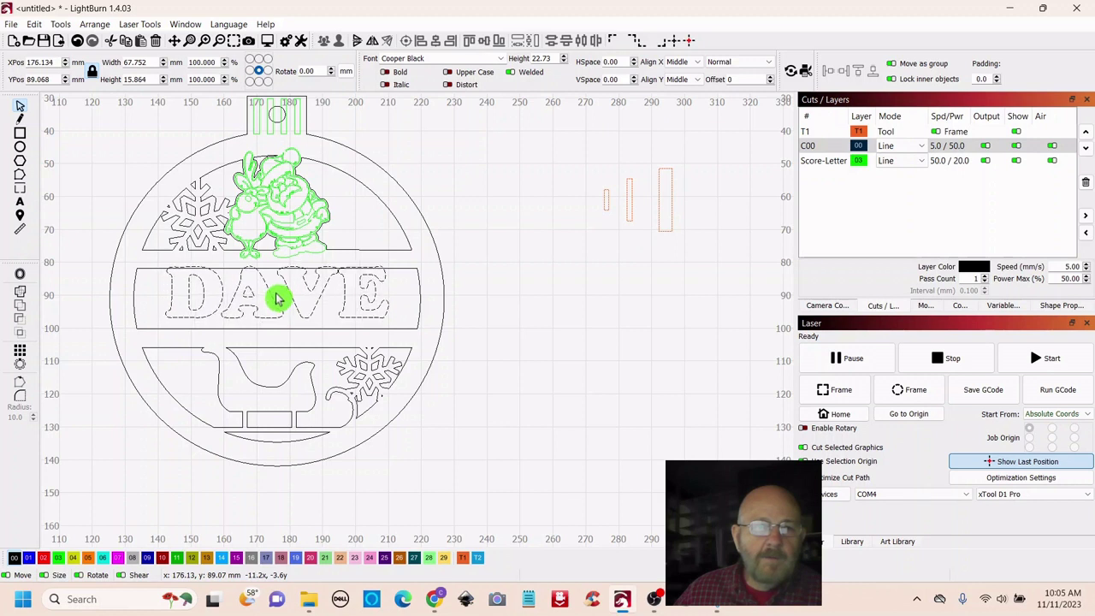
{"action": "left_click_drag", "start_coordinate": [391, 323], "coordinate": [418, 336]}
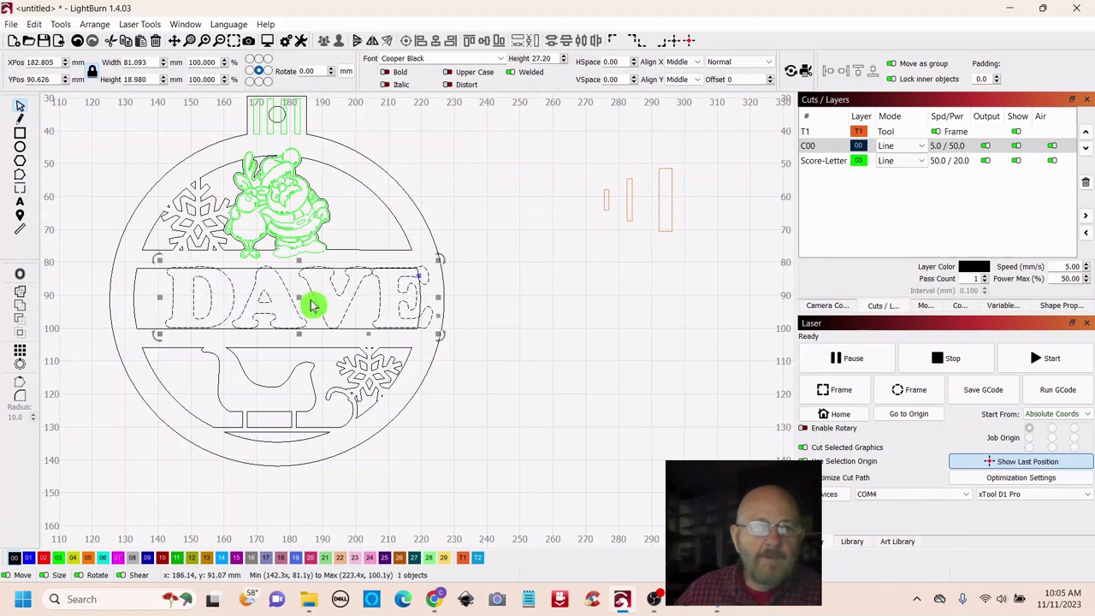
{"action": "left_click_drag", "start_coordinate": [303, 297], "coordinate": [278, 297]}
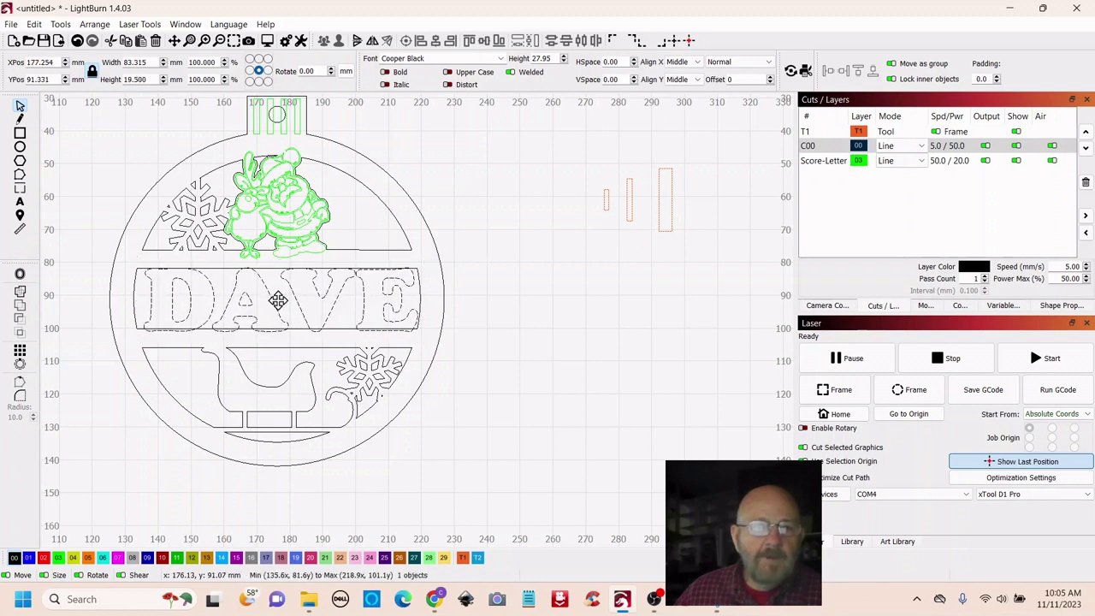
{"action": "left_click_drag", "start_coordinate": [279, 300], "coordinate": [275, 306]}
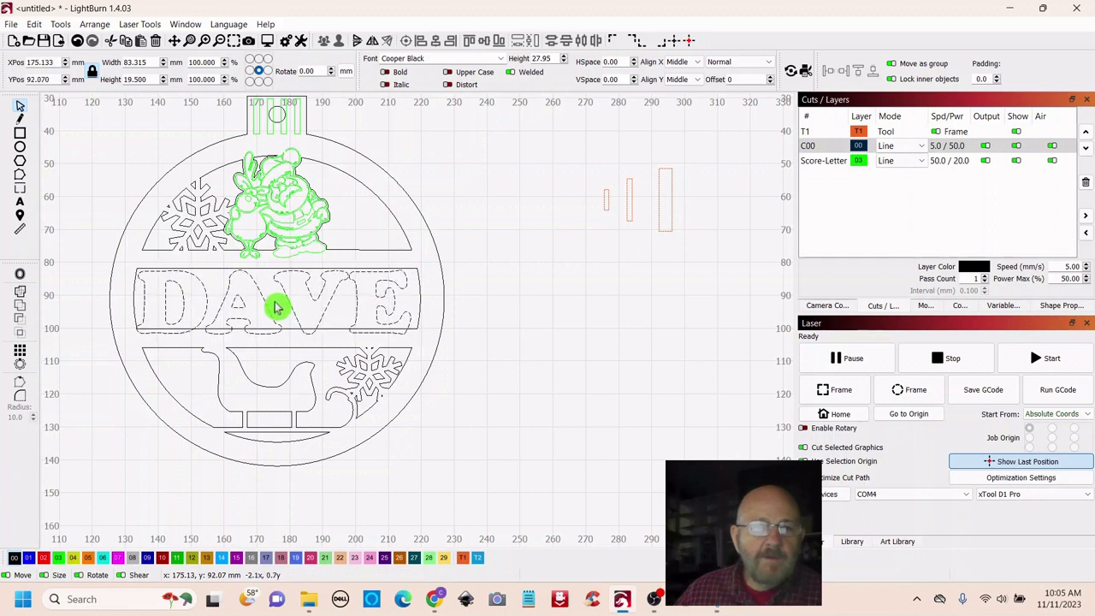
{"action": "left_click_drag", "start_coordinate": [274, 297], "coordinate": [274, 297]}
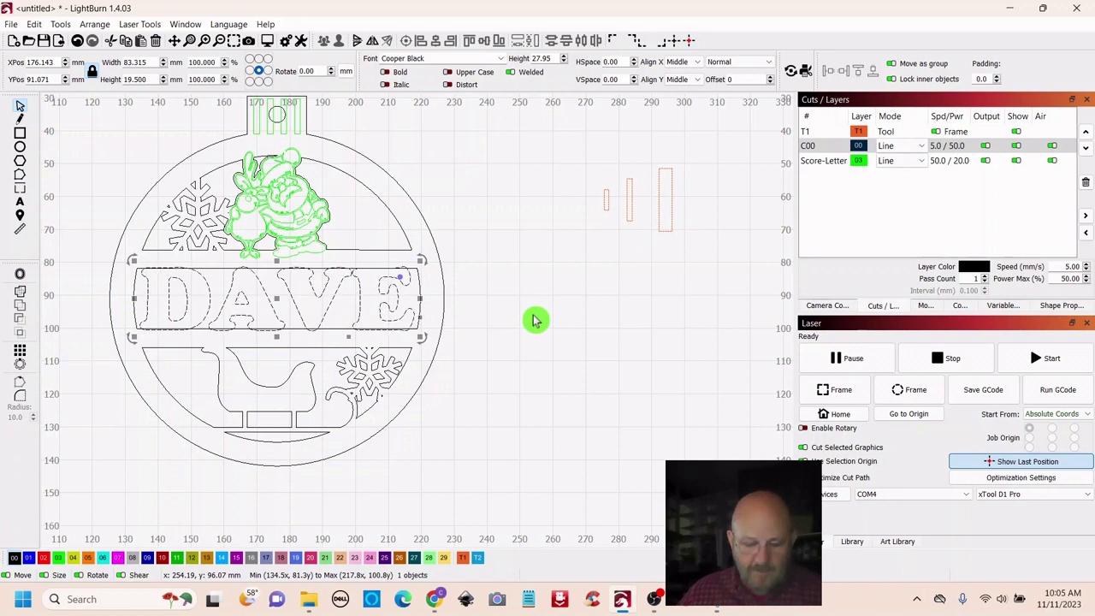
{"action": "left_click_drag", "start_coordinate": [404, 167], "coordinate": [380, 198]}
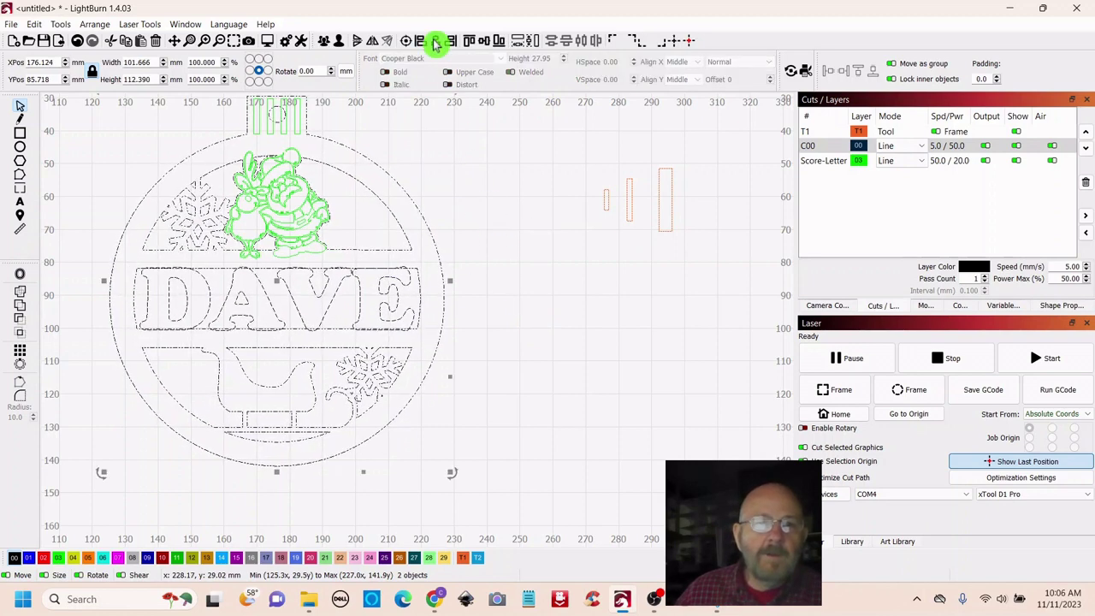
Union the DAVE text with the ornament outline into one 101.7 × 112.4 mm shape
{"action": "left_click", "coordinate": [613, 361]}
{"action": "scroll", "coordinate": [613, 361], "scroll_direction": "down", "scroll_amount": 2}
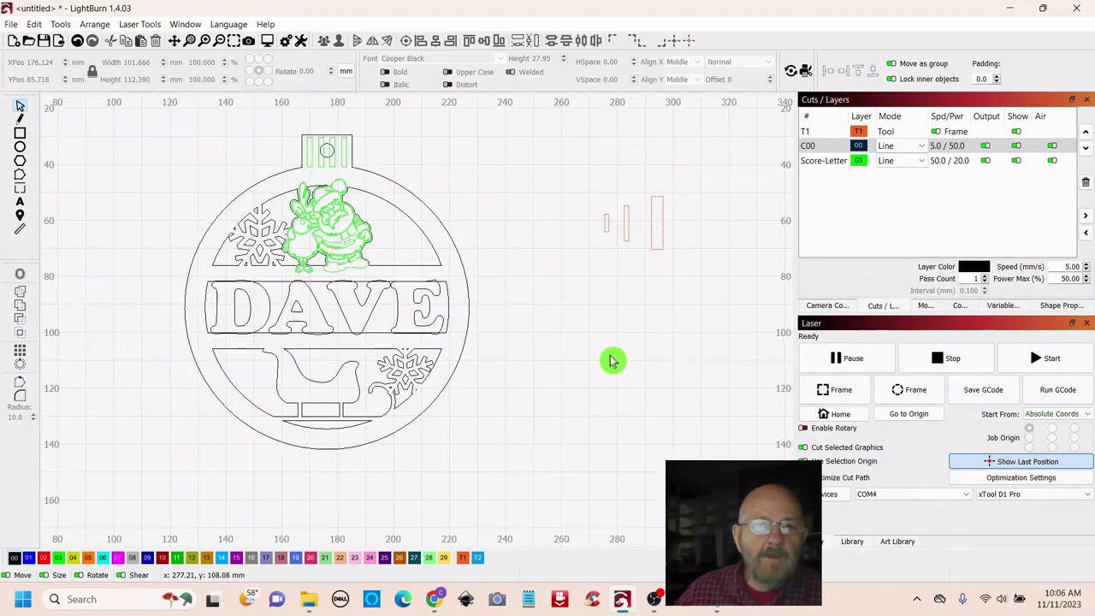
{"action": "scroll", "coordinate": [613, 361], "scroll_direction": "down", "scroll_amount": 2}
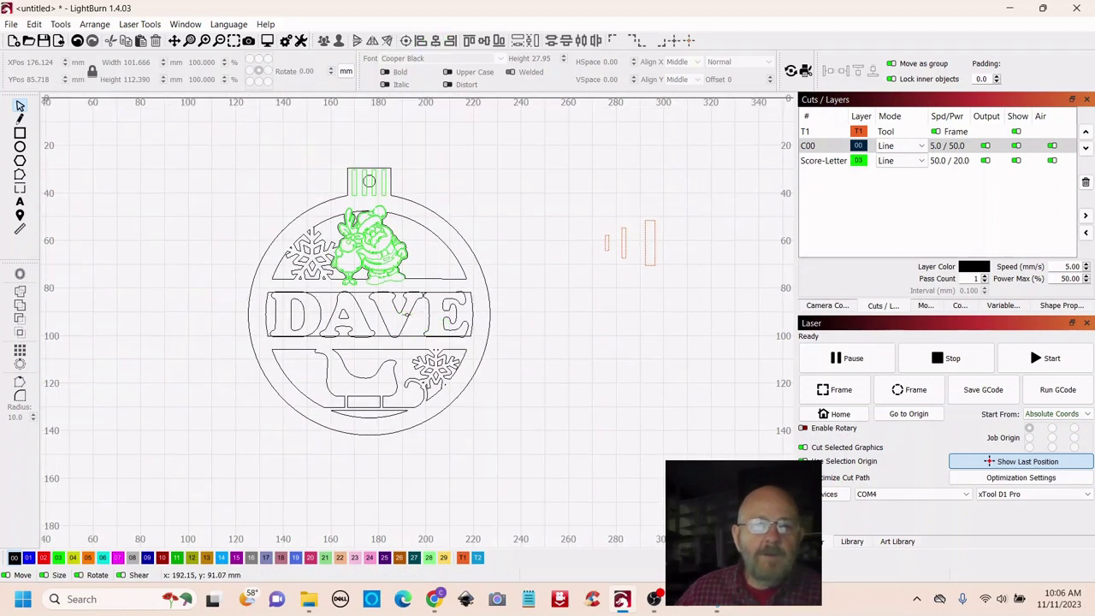
{"action": "left_click", "coordinate": [409, 314]}
{"action": "scroll", "coordinate": [497, 209], "scroll_direction": "up", "scroll_amount": 2}
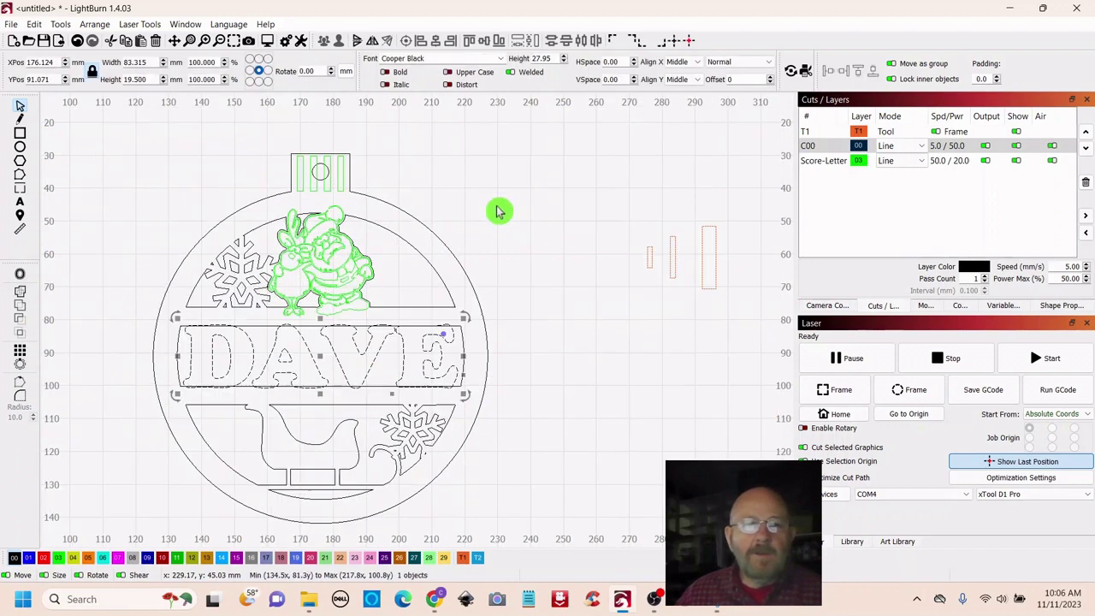
{"action": "left_click", "coordinate": [450, 258], "text": "shift"}
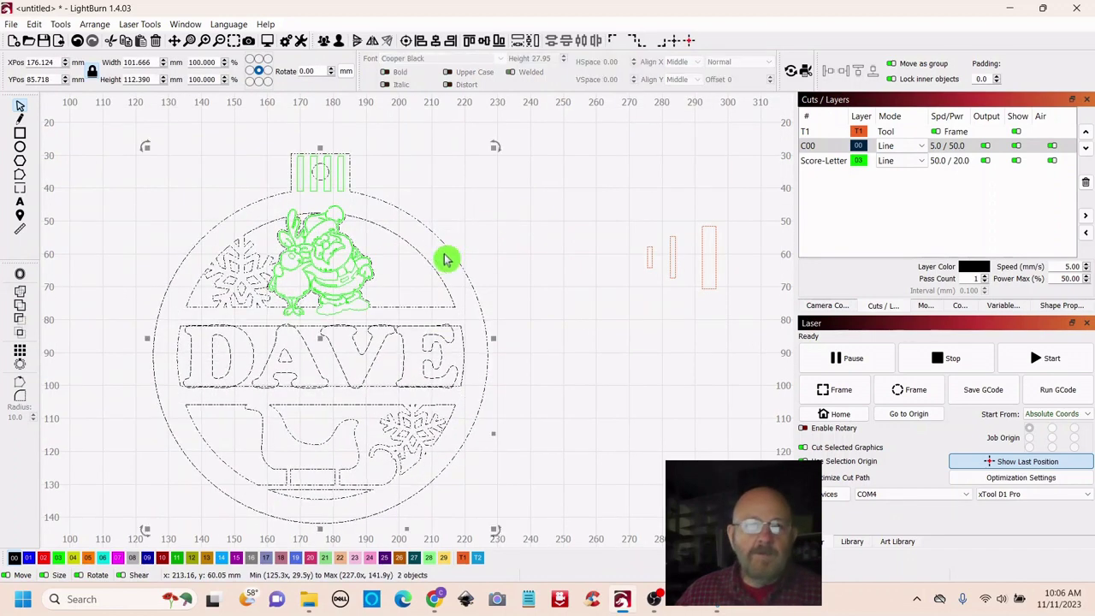
{"action": "left_click", "coordinate": [22, 312]}
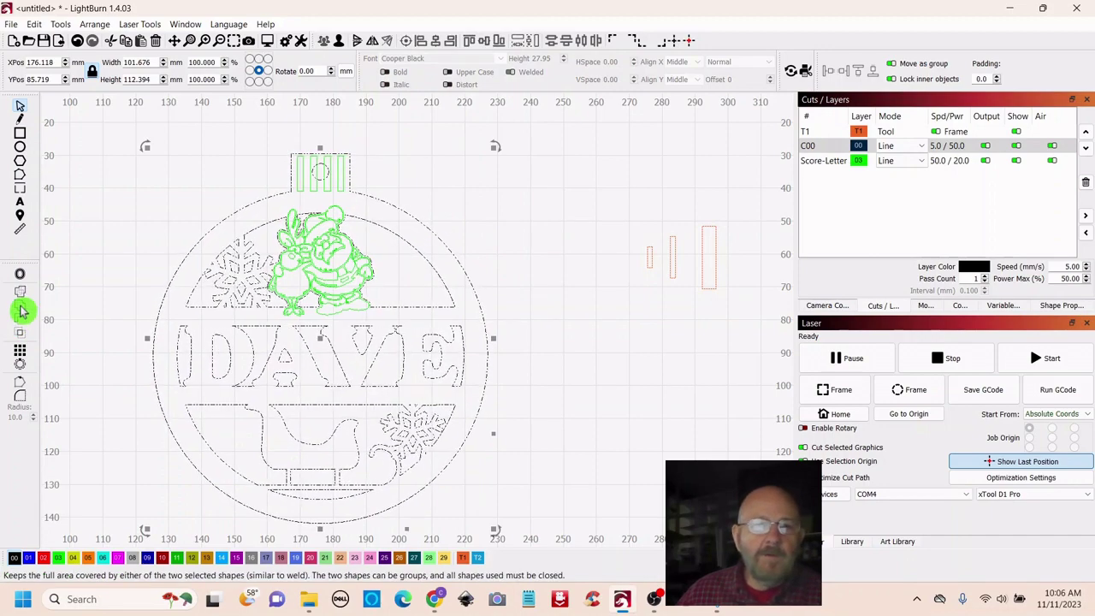
Select the three small orange shapes beside the ornament
{"action": "scroll", "coordinate": [659, 428], "scroll_direction": "down", "scroll_amount": 2}
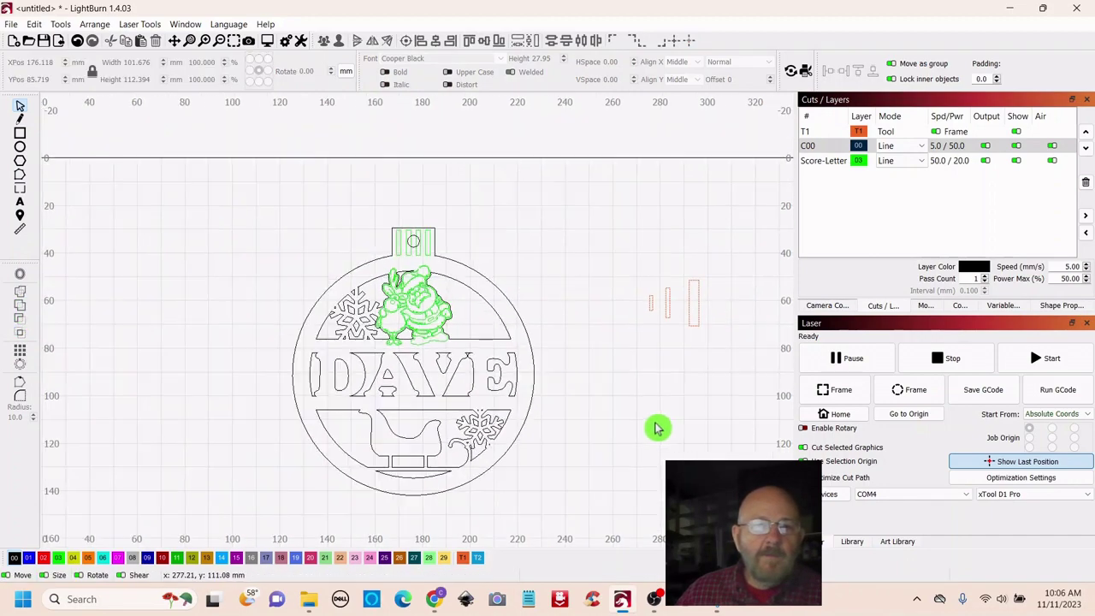
{"action": "left_click_drag", "start_coordinate": [636, 442], "coordinate": [540, 374]}
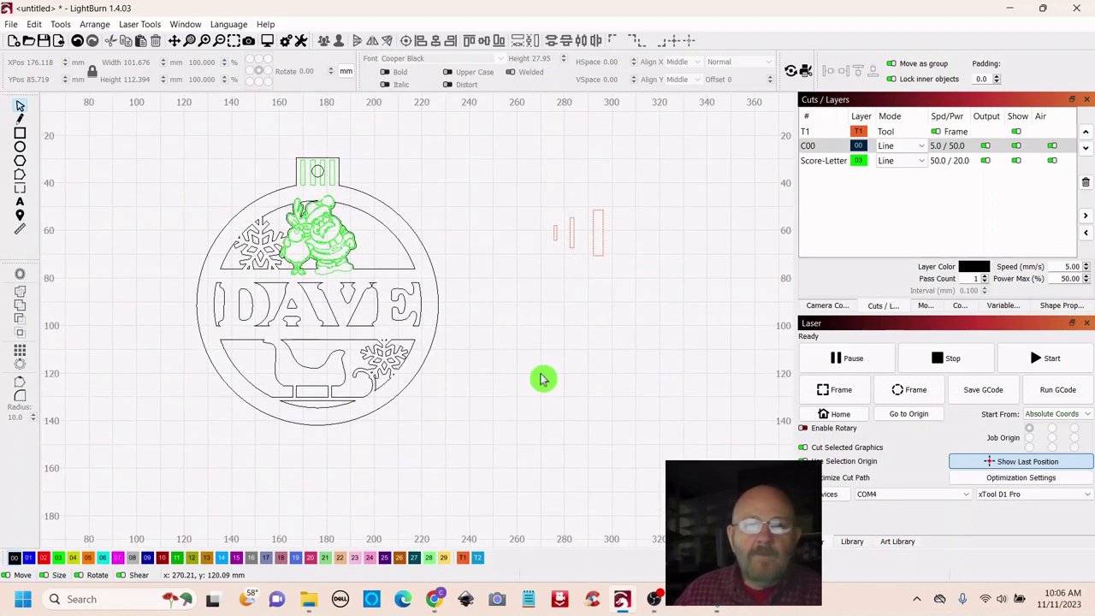
{"action": "left_click_drag", "start_coordinate": [655, 175], "coordinate": [540, 297]}
Delete the three orange guide bars and order the Score-Letter layer before C00
{"action": "right_click", "coordinate": [586, 237]}
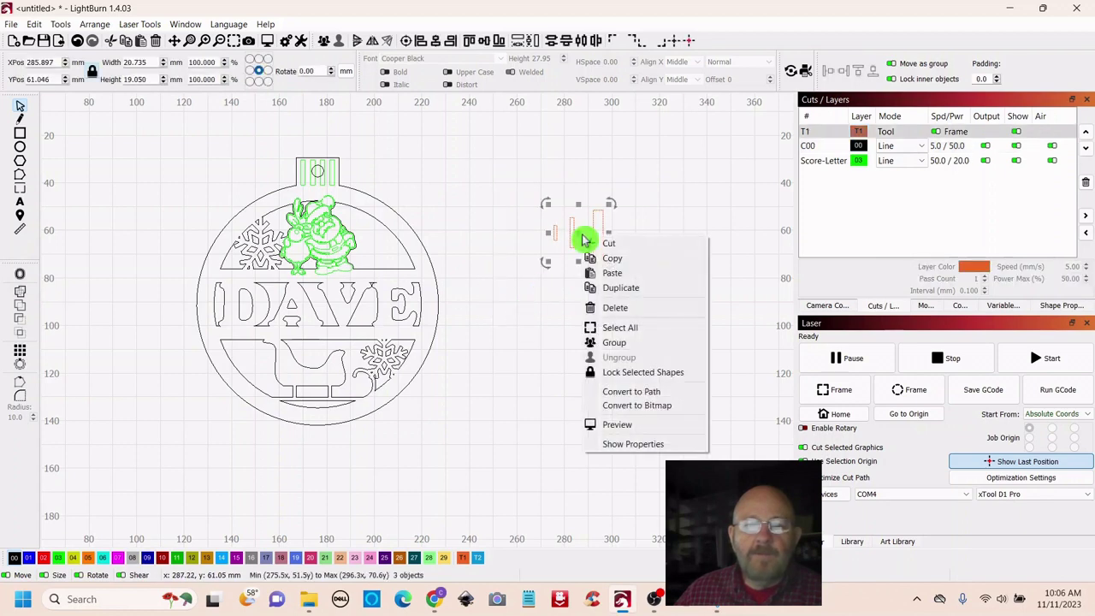
{"action": "left_click", "coordinate": [615, 310]}
{"action": "scroll", "coordinate": [502, 308], "scroll_direction": "down", "scroll_amount": 2}
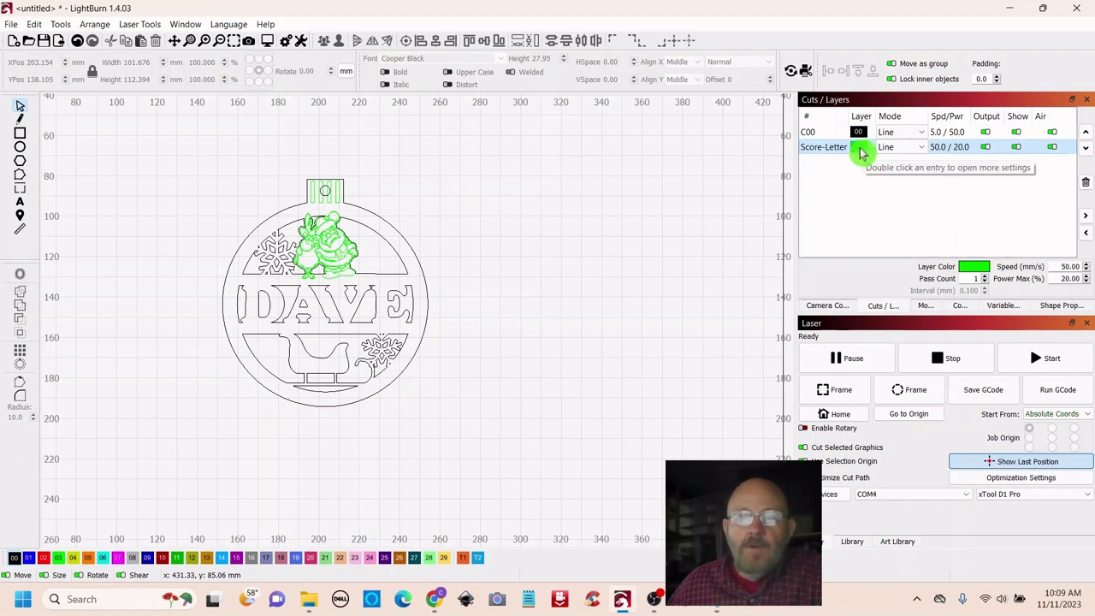
{"action": "left_click_drag", "start_coordinate": [862, 155], "coordinate": [859, 135]}
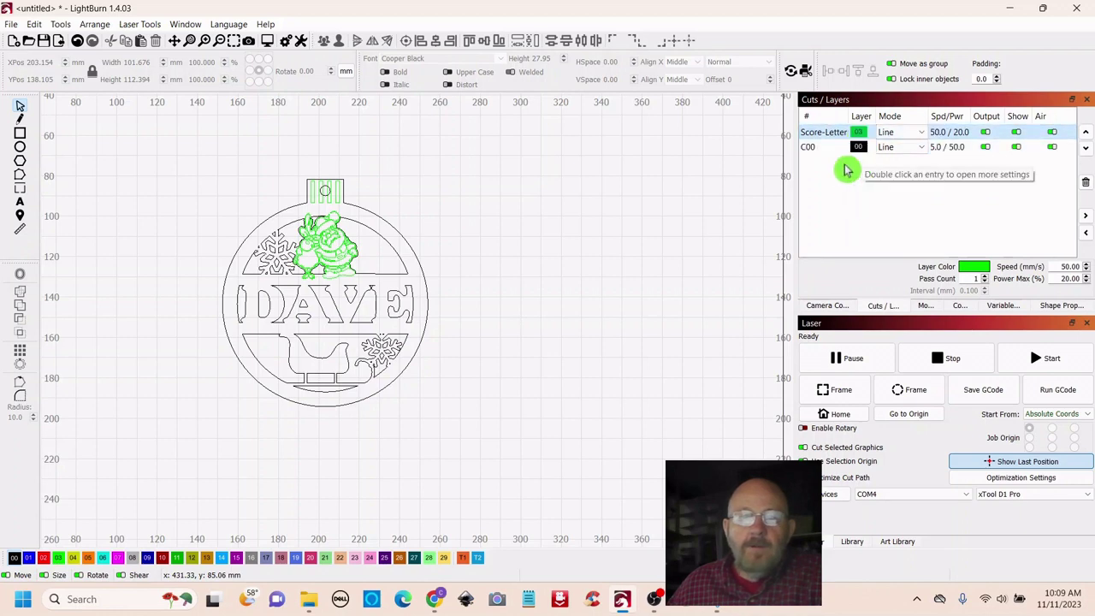